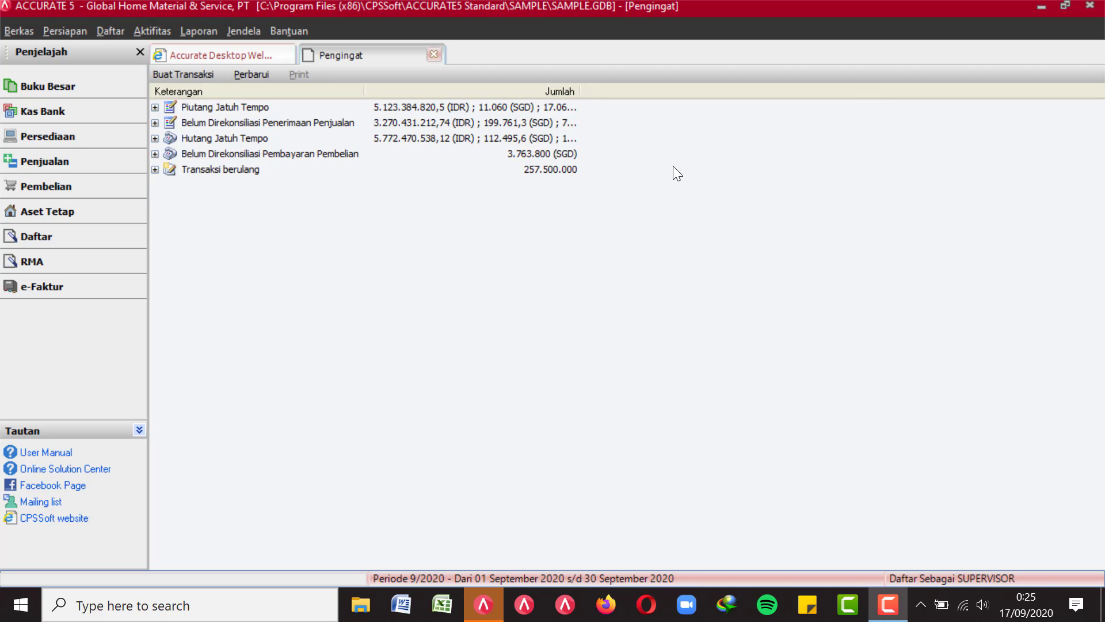
- Expand the IDR breakdowns under Piutang Jatuh Tempo and Hutang Jatuh Tempo in the reminder list to review the due balances
left_click(154, 107)
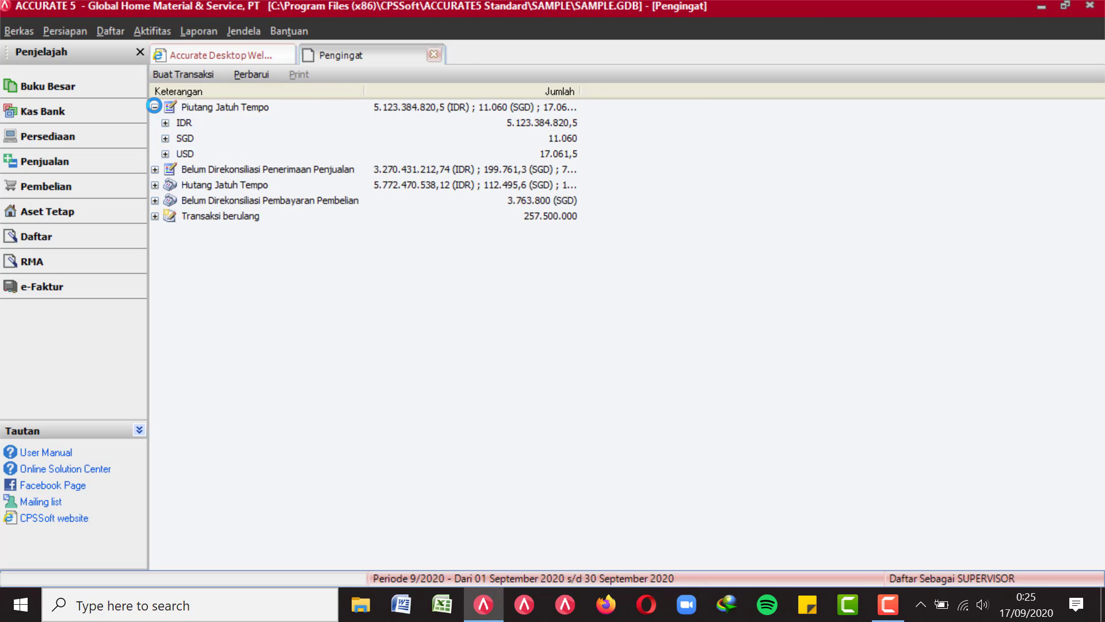
left_click(165, 122)
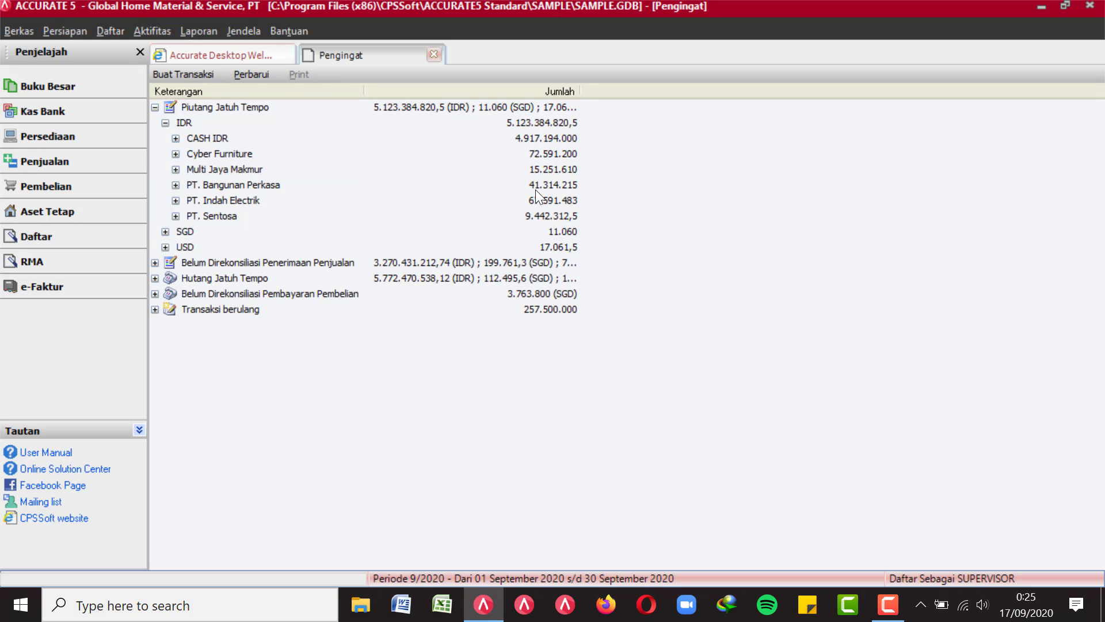
left_click(155, 278)
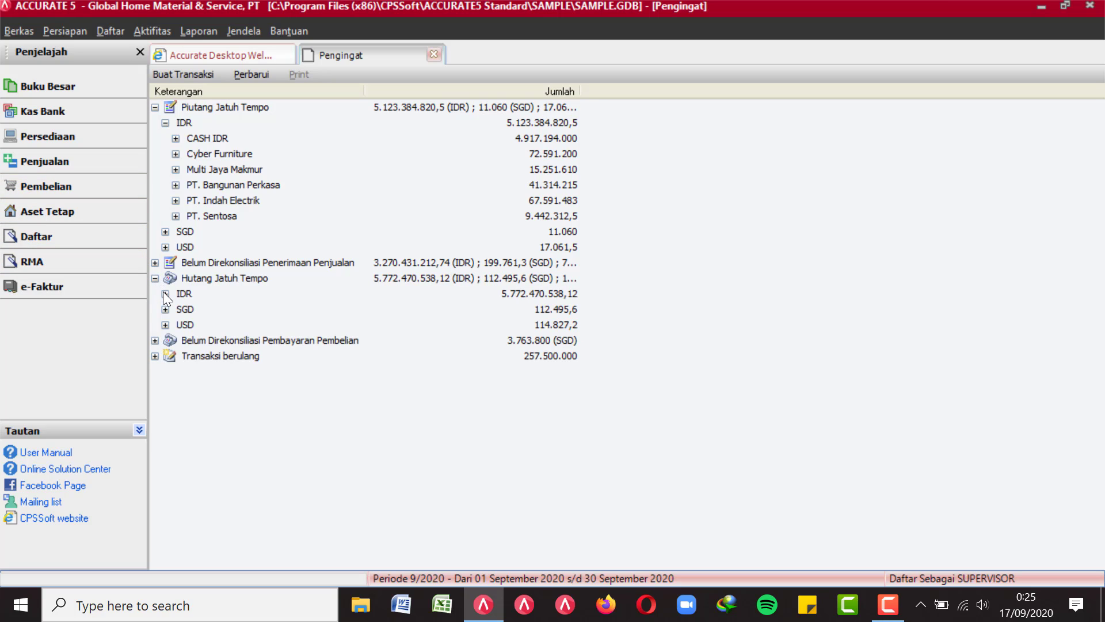
left_click(165, 293)
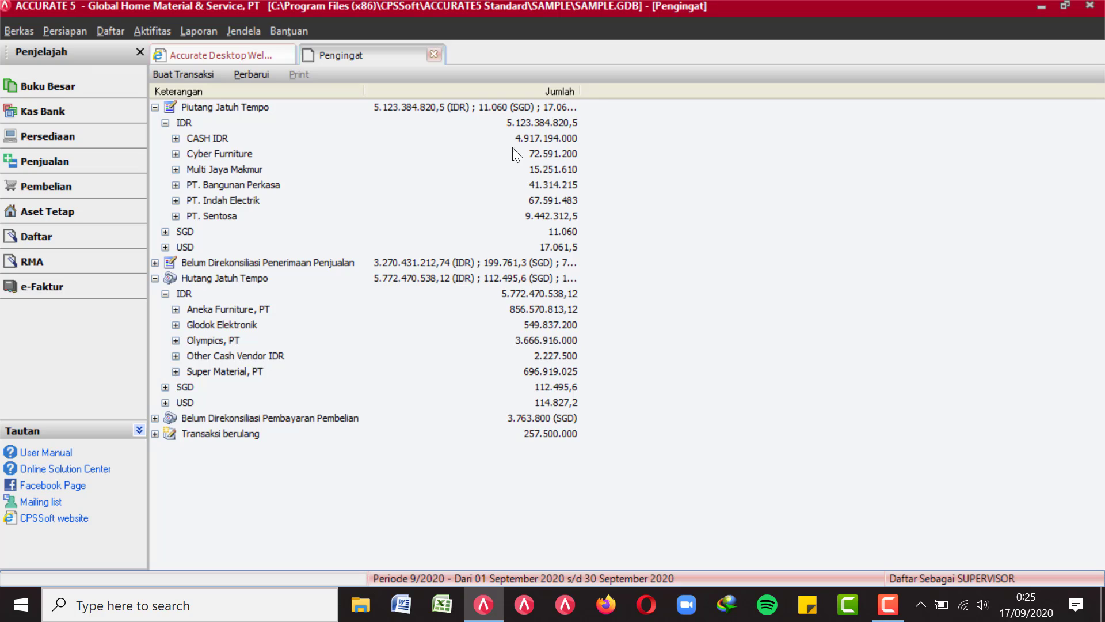
- Examine the explorer modules one after another, from Buku Besar and Kas Bank through RMA and e-Faktur
left_click(58, 87)
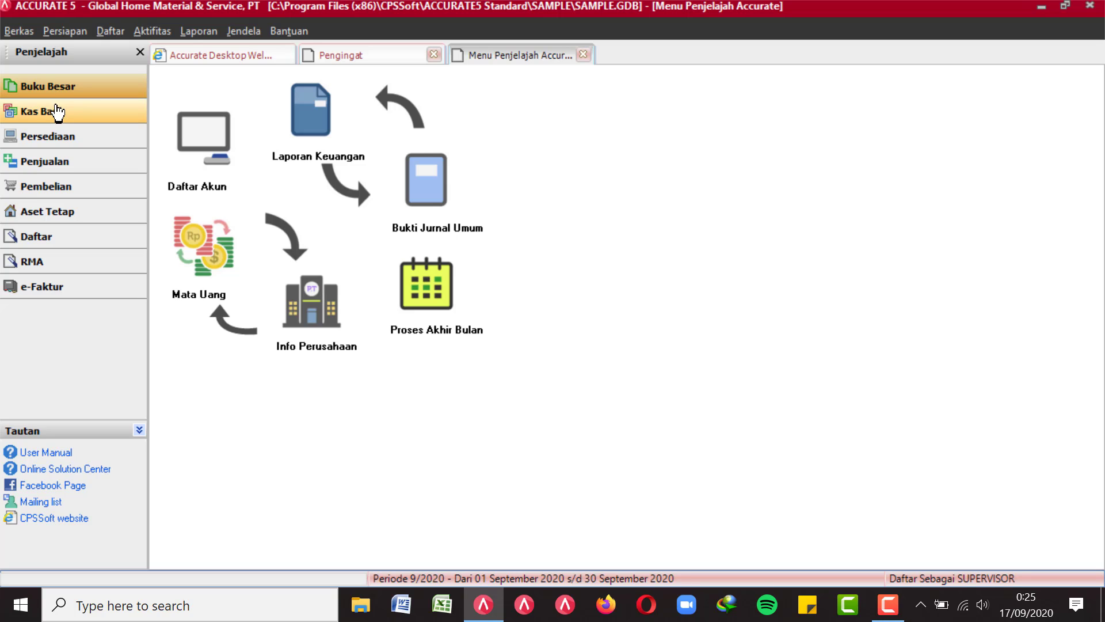
left_click(58, 112)
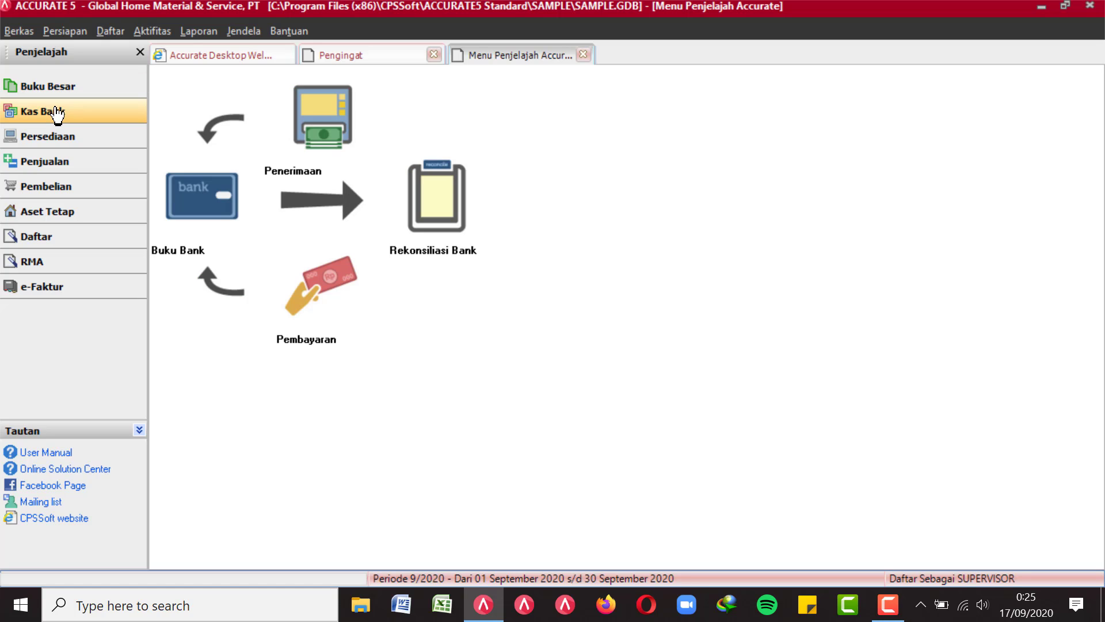
left_click(55, 145)
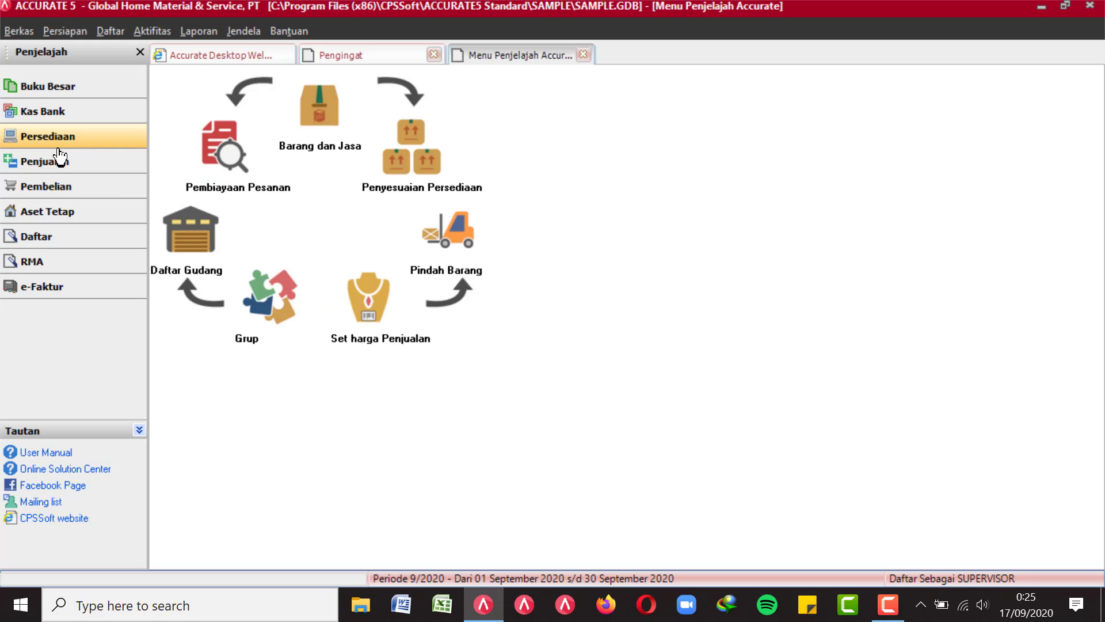
left_click(61, 163)
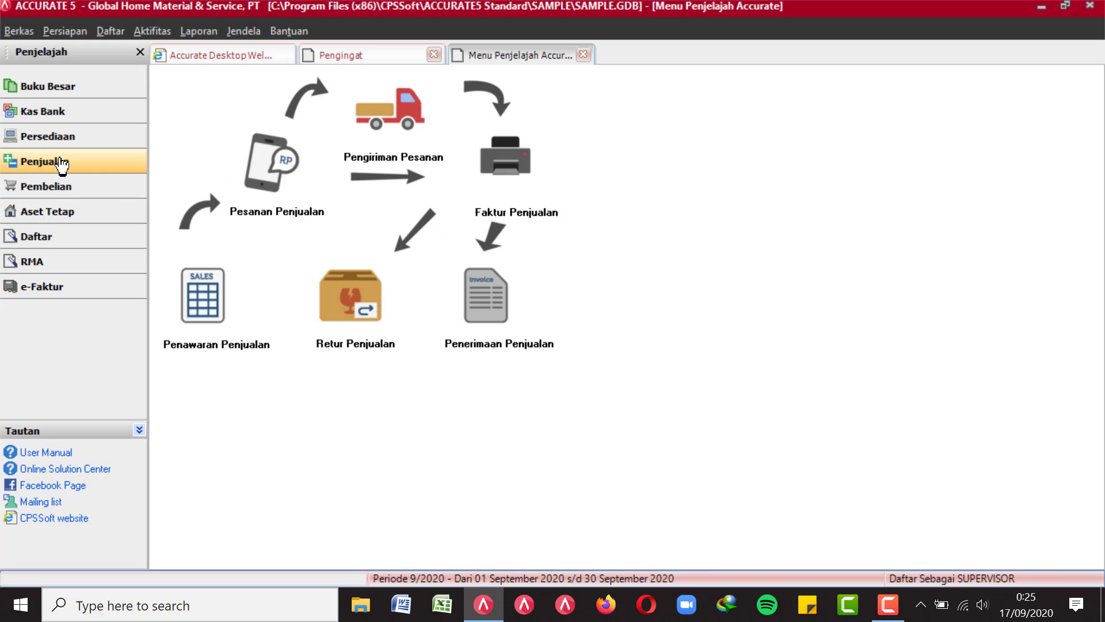
left_click(61, 188)
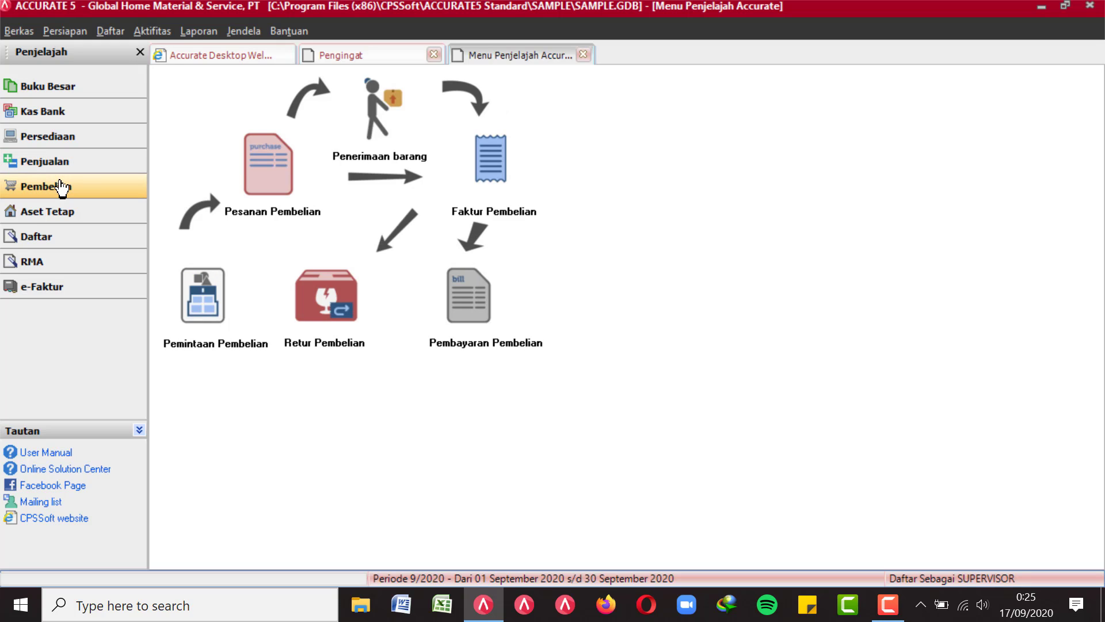
left_click(67, 224)
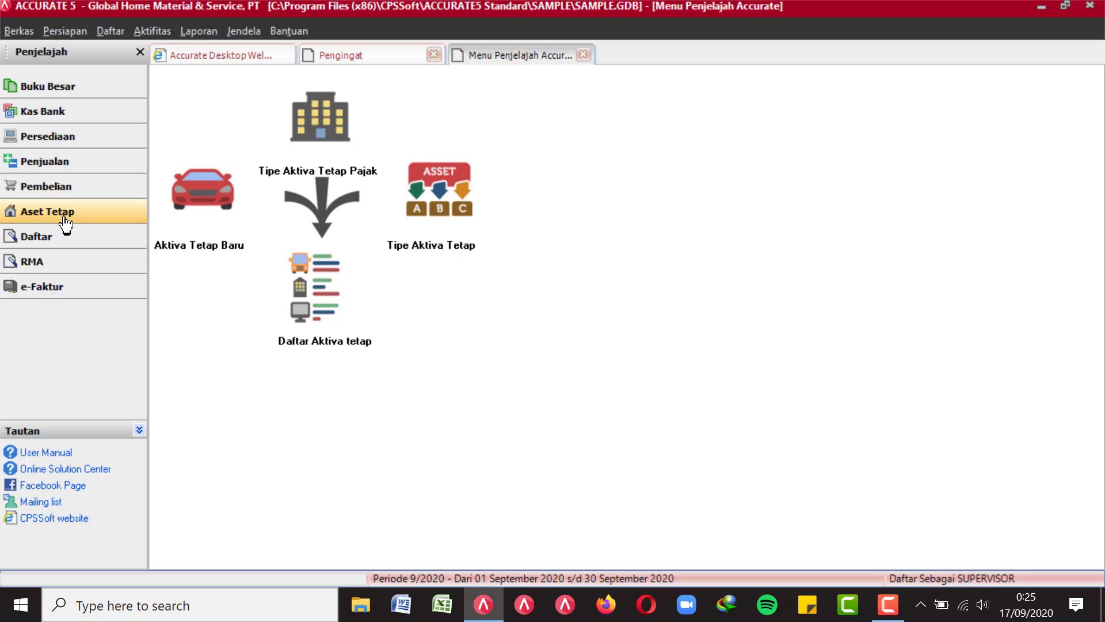
left_click(61, 251)
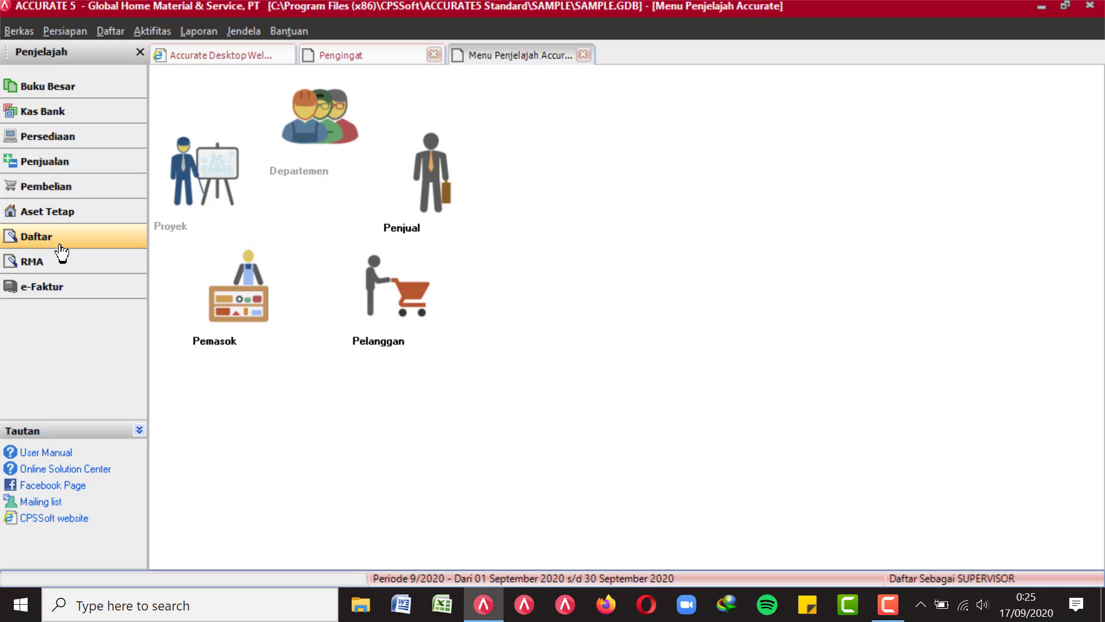
left_click(60, 263)
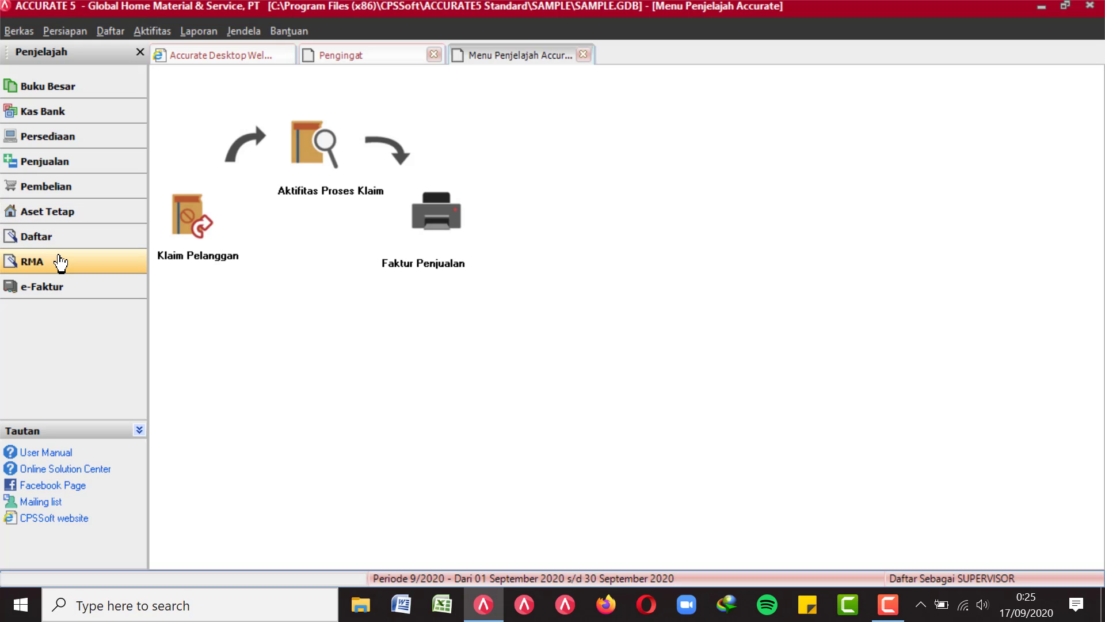
left_click(60, 288)
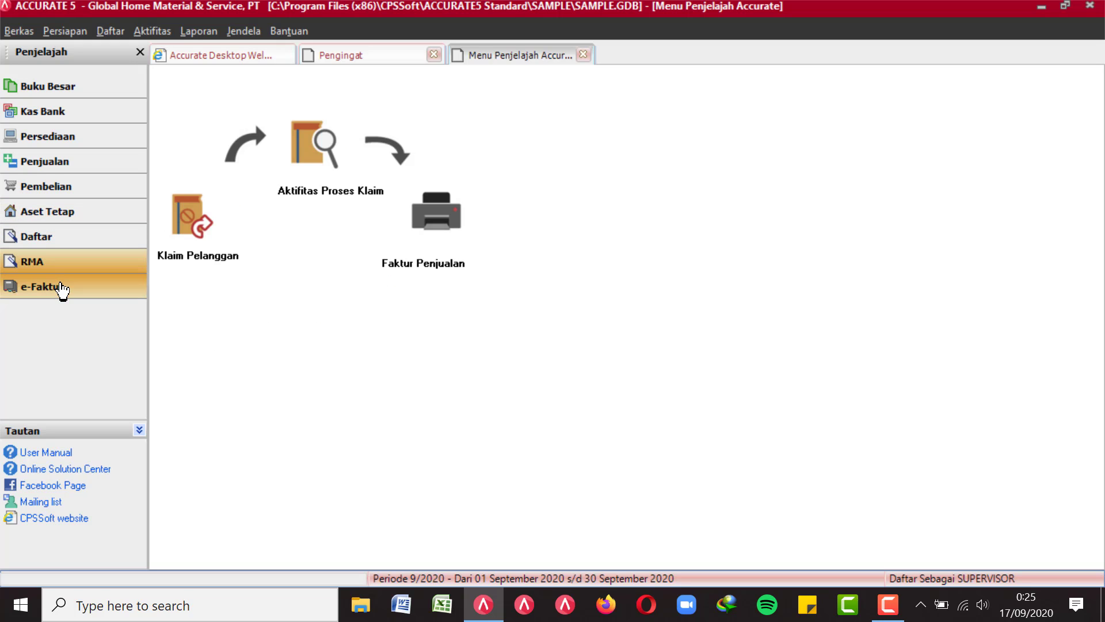
- View the company information and the currency list in the Buku Besar module, closing each without changes
left_click(64, 88)
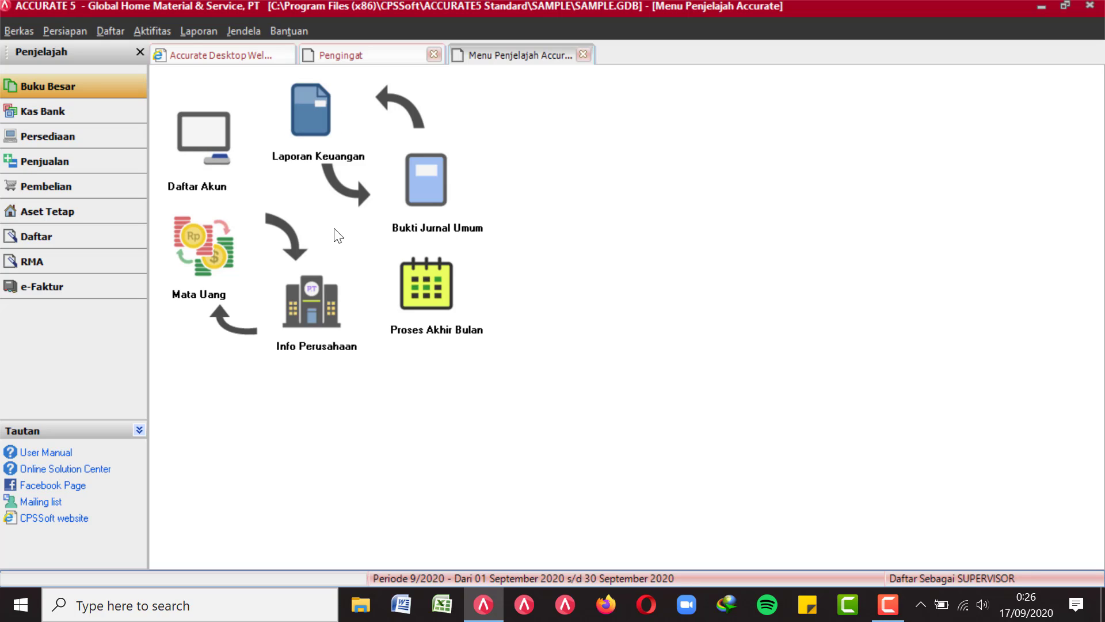
left_click(315, 310)
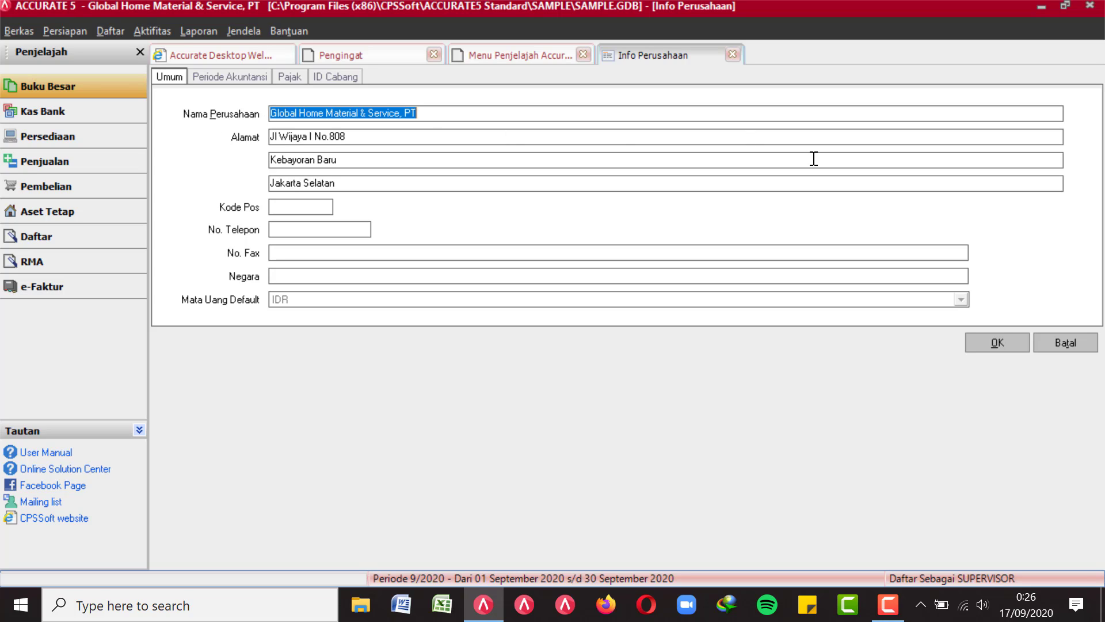
left_click(1063, 347)
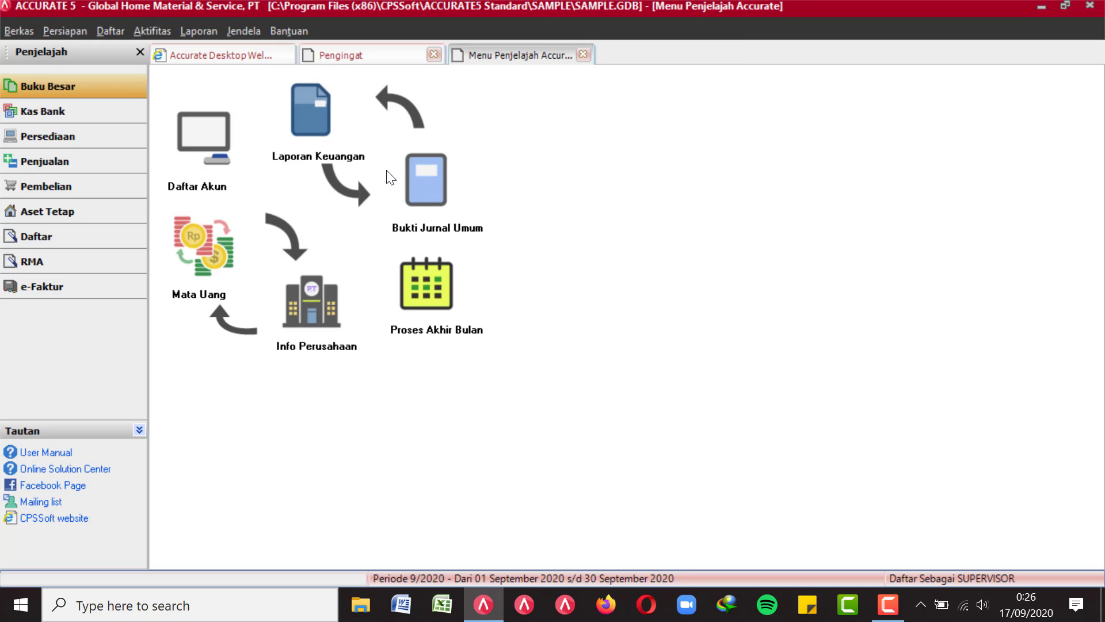
left_click(213, 250)
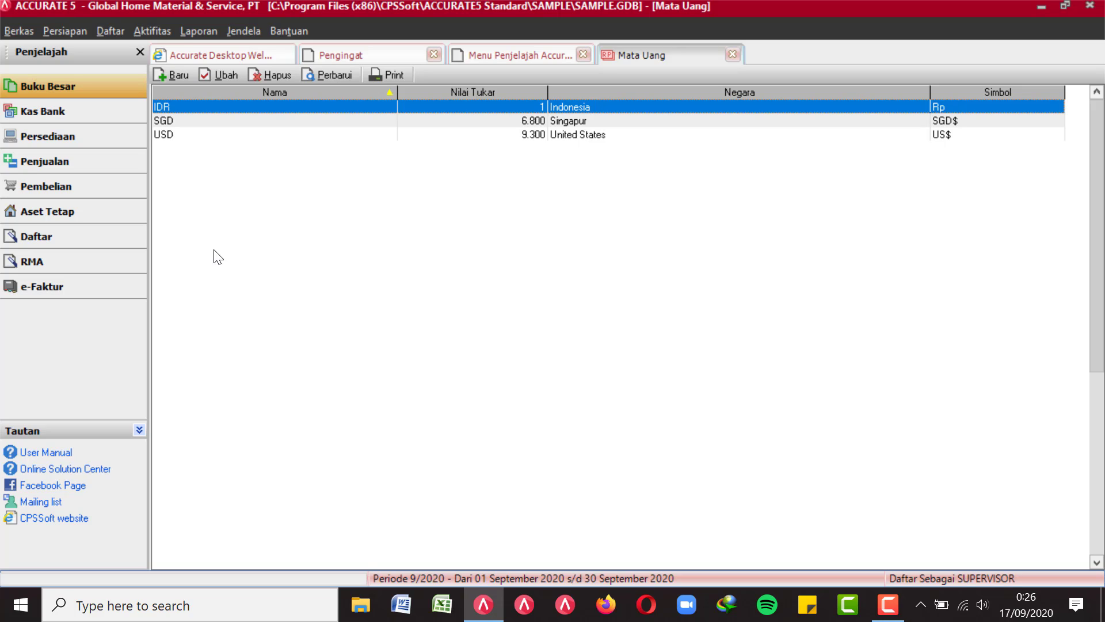
left_click(732, 51)
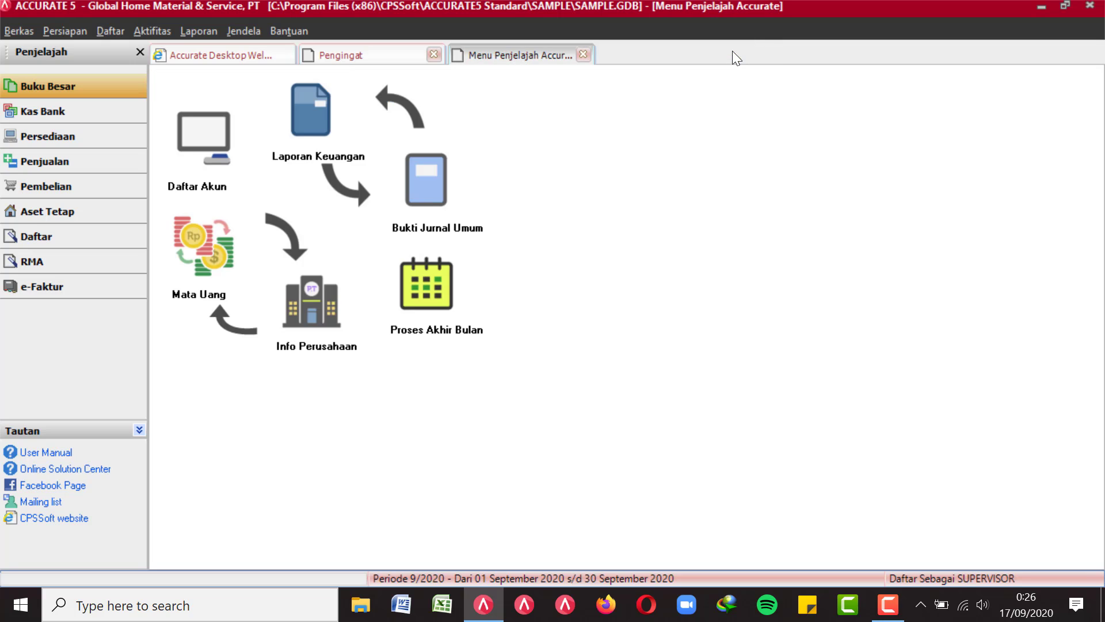
- Open Daftar Akun, examine the chart of accounts from the Kas accounts down to Harga Pokok Penjualan and back, and close it
left_click(199, 144)
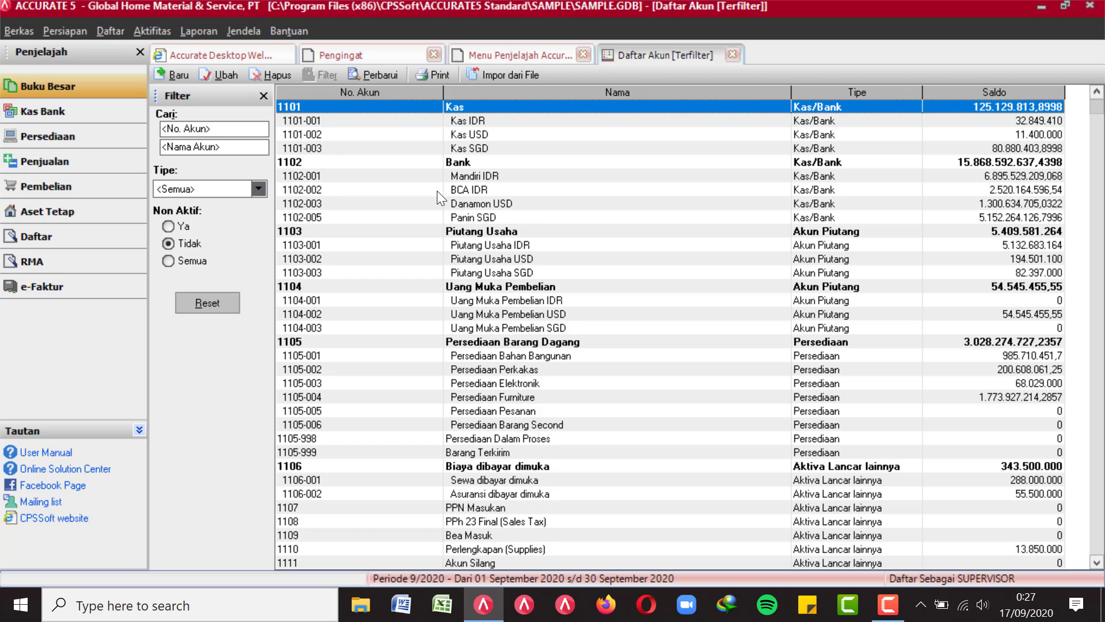
key("Down")
key("Down")
key("Down")
key("Down")
key("Down")
key("Down")
key("Down")
key("Down")
key("Down")
key("Down")
key("Down")
key("Down")
key("Down")
key("Down")
key("Down")
key("Down")
key("Down")
key("Down")
key("Down")
key("Down")
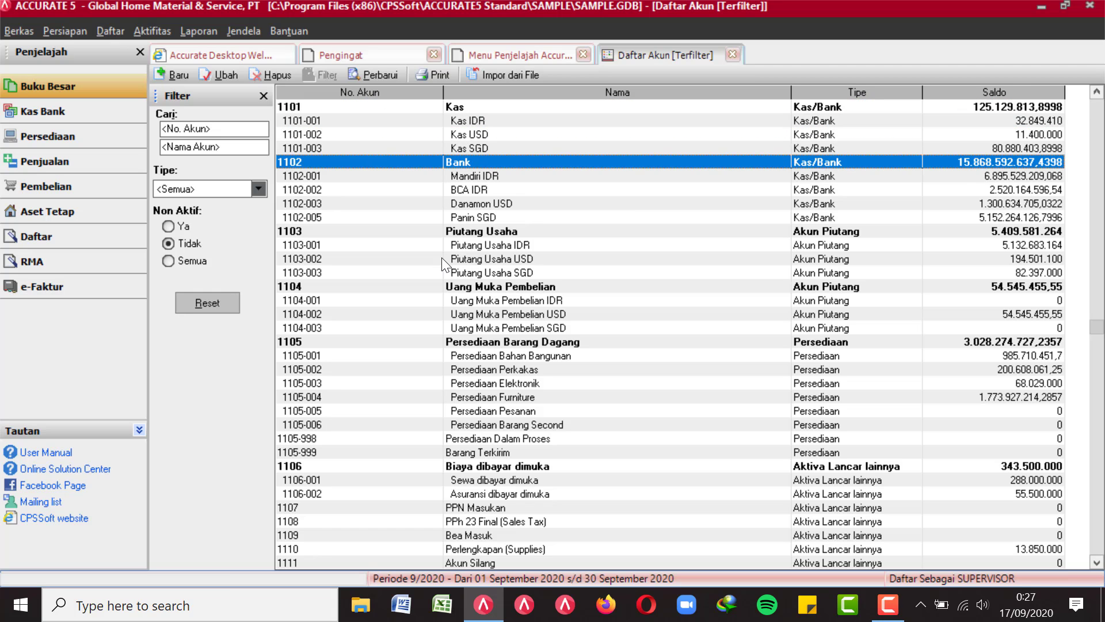
key("Down")
key("Down")
key("Down")
key("Down")
key("Down")
key("Down")
key("Down")
key("Down")
key("Down")
key("Down")
key("Down")
key("Down")
key("Down")
key("Down")
key("Down")
key("Down")
key("Down")
key("Down")
key("Down")
key("Down")
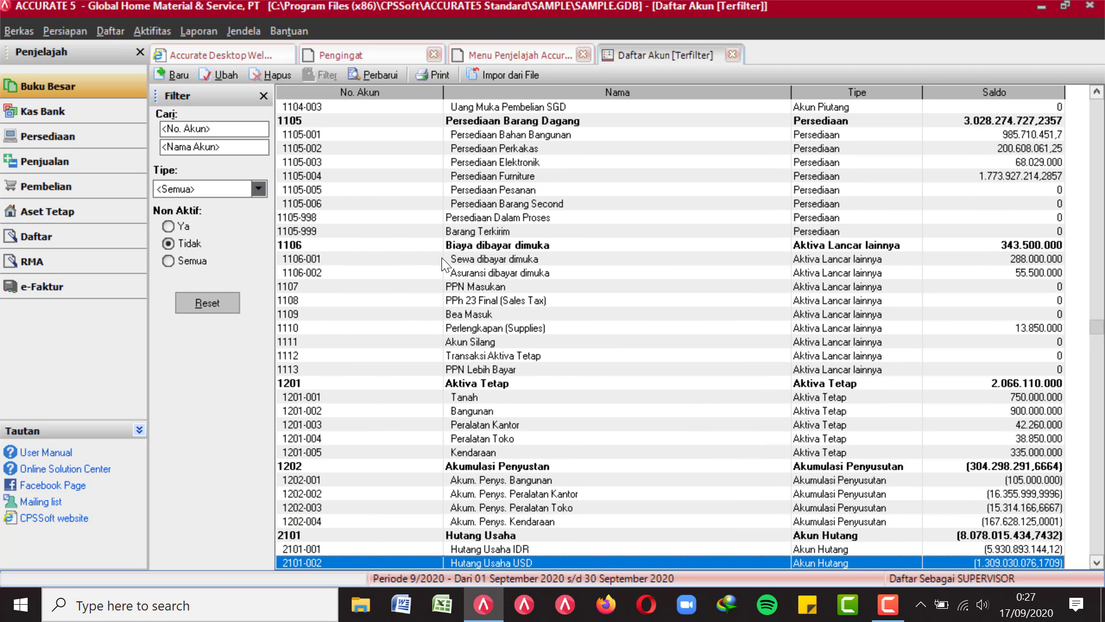
key("Down")
key("Down")
key("Down")
key("Down")
key("Down")
key("Down")
key("Down")
key("Down")
key("Down")
key("Down")
key("Down")
key("Down")
key("Down")
key("Down")
key("Down")
key("Down")
key("Down")
key("Down")
key("Down")
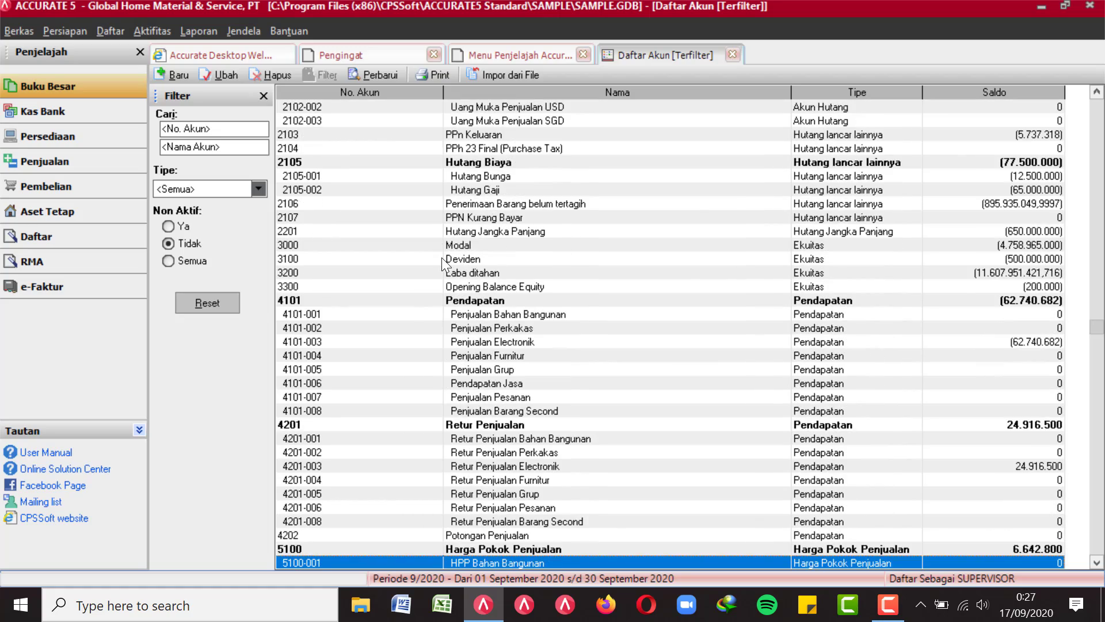
key("Up")
key("Up")
key("Up")
key("Up")
key("Up")
key("Up")
key("Up")
key("Up")
key("Up")
key("Up")
key("Up")
key("Up")
key("Up")
key("Up")
key("Up")
key("Up")
key("Up")
key("Up")
key("Up")
key("Up")
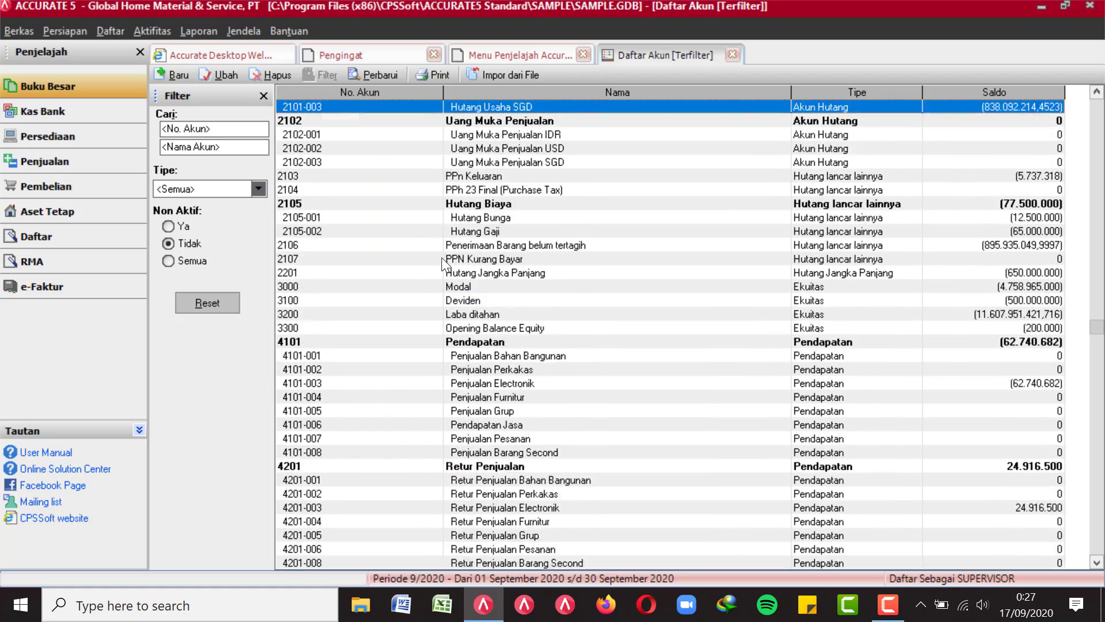
key("Up")
key("Up")
key("Up")
key("Up")
key("Up")
key("Up")
key("Up")
key("Up")
key("Up")
key("Up")
key("Up")
key("Up")
key("Up")
key("Up")
key("Up")
key("Up")
key("Up")
key("Up")
key("Up")
key("Up")
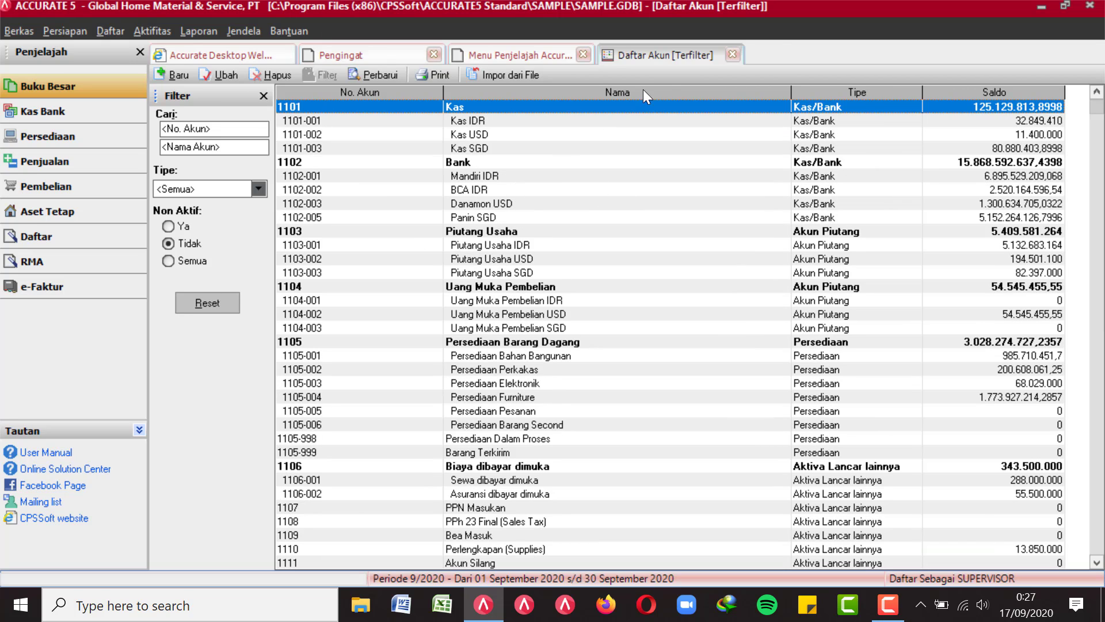
left_click(736, 55)
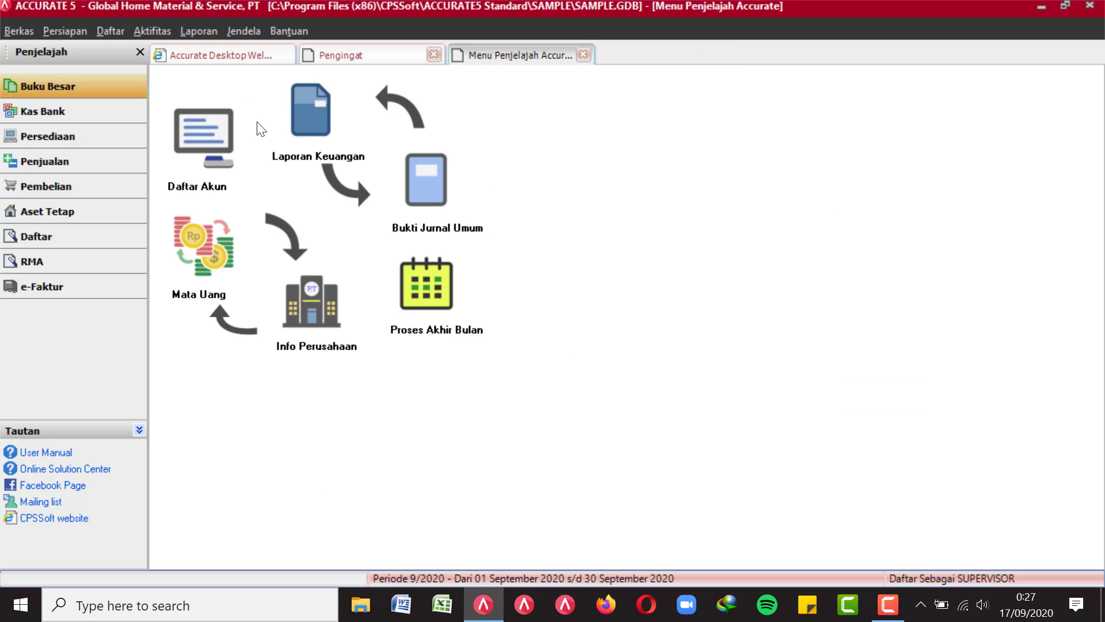
- Open the report list from Laporan Keuangan and look through the Persediaan and Laporan Keuangan report categories
left_click(312, 126)
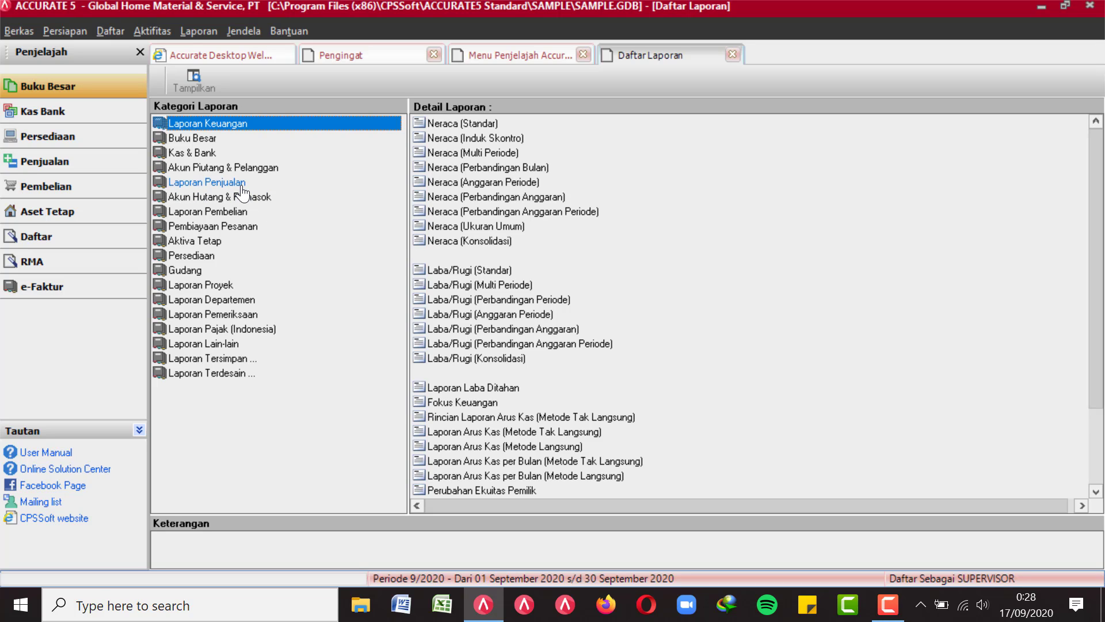
left_click(196, 257)
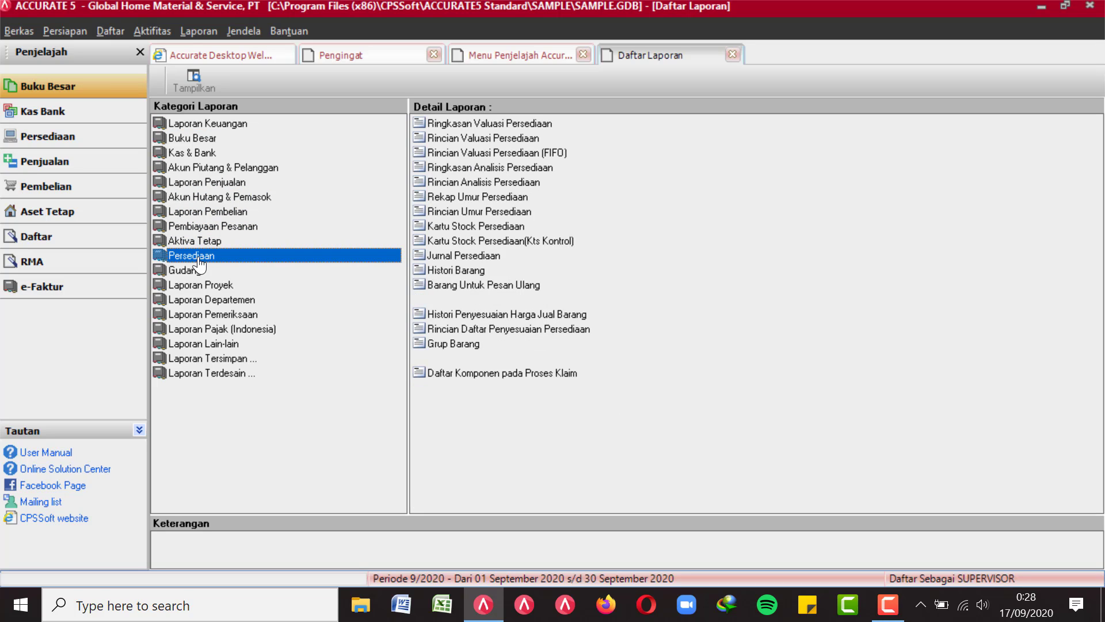
left_click(220, 125)
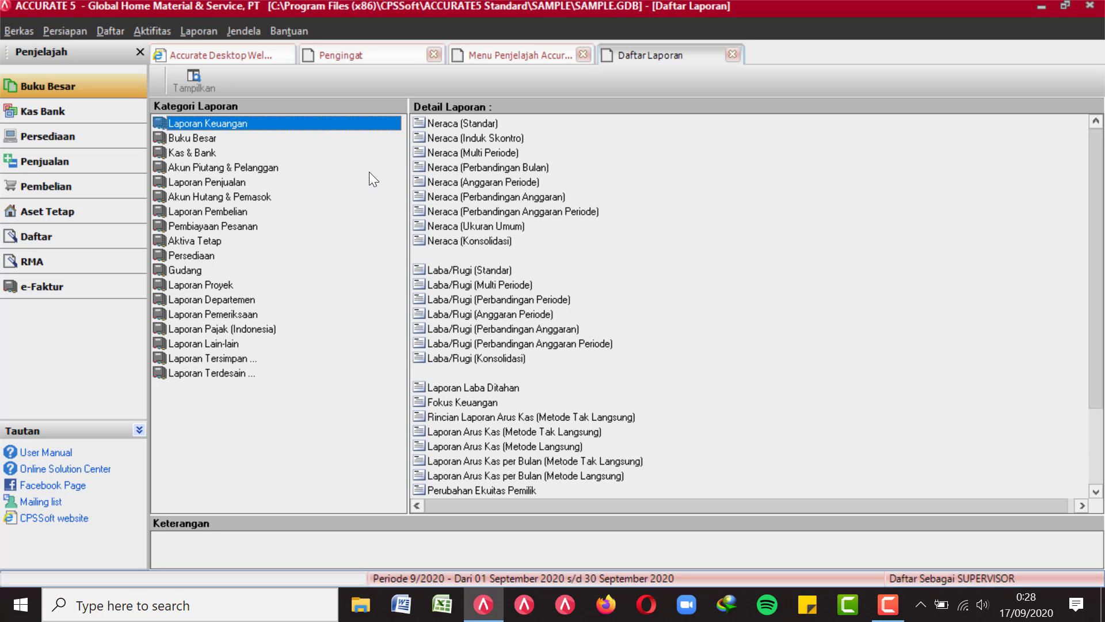
- Generate the Laba/Rugi (Standar) report with 6 May 2000 as the start date
double_click(474, 271)
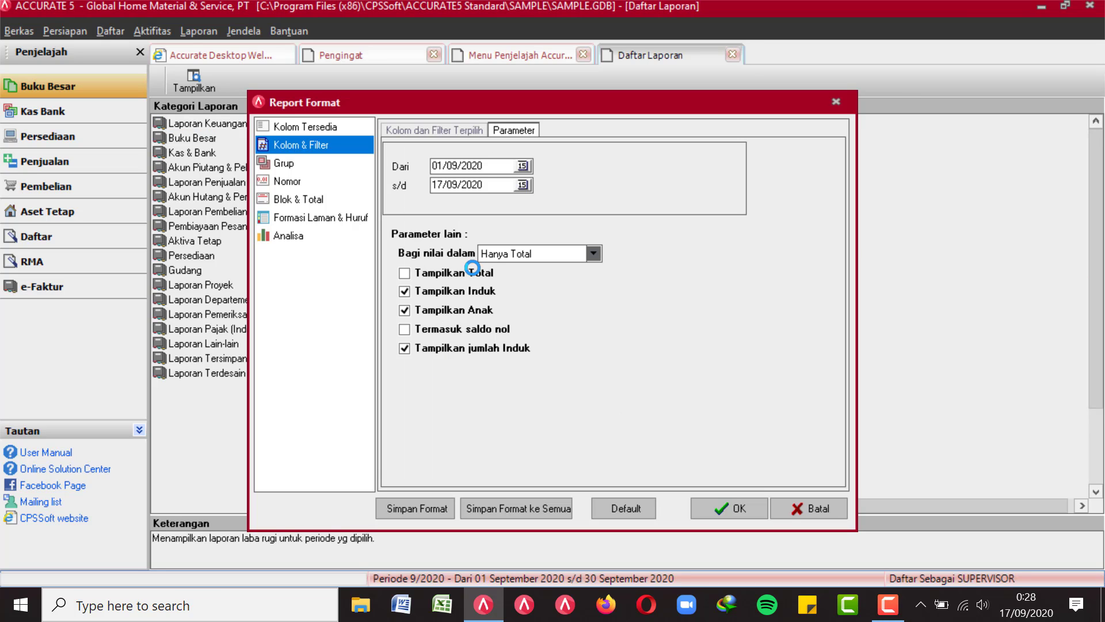
double_click(488, 167)
key("BackSpace")
left_click(523, 167)
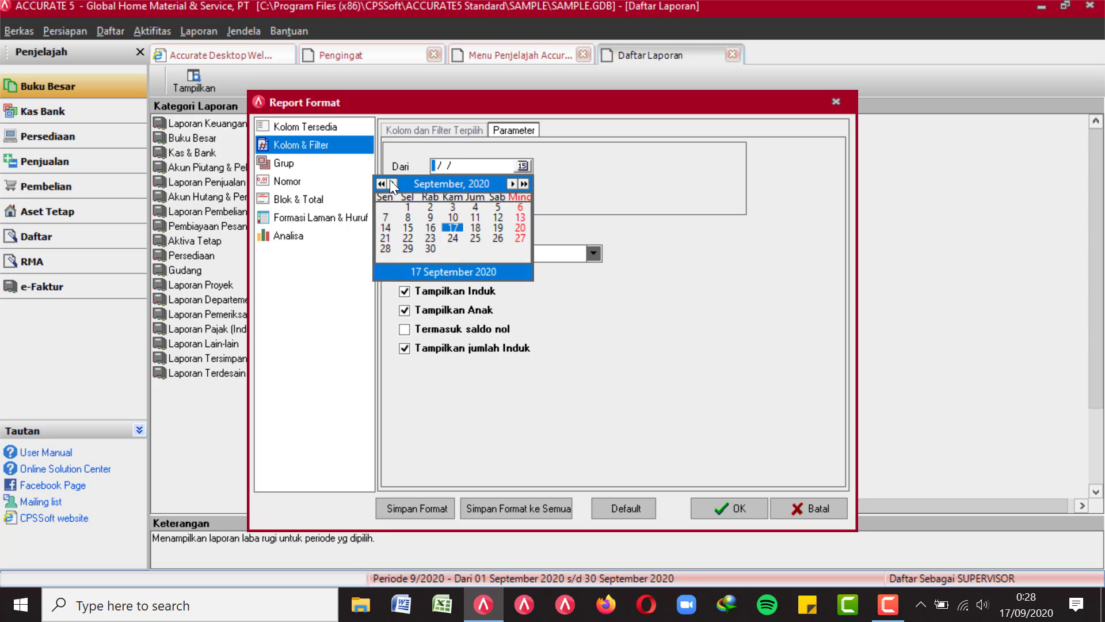
left_click(390, 182)
left_click(391, 182)
left_click(391, 182)
left_click(391, 182)
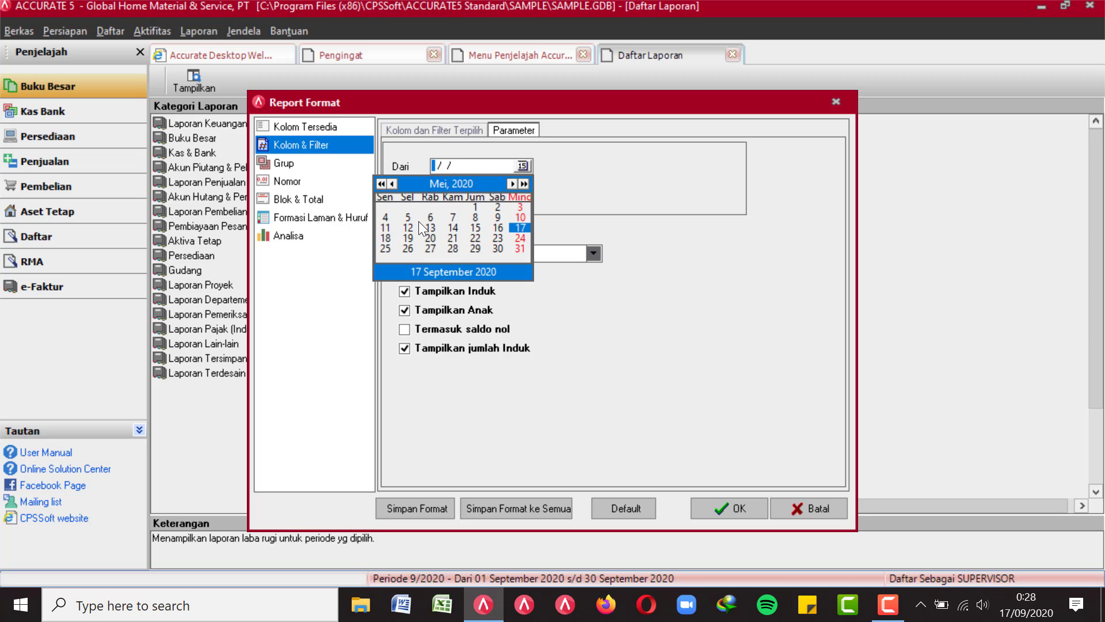
left_click(426, 219)
left_click(490, 164)
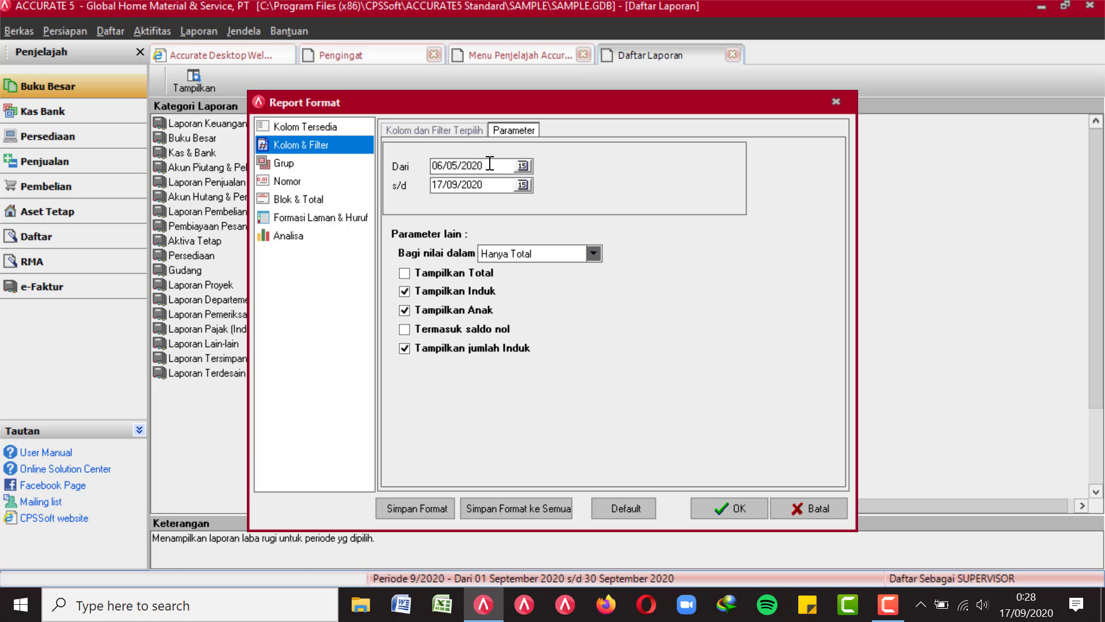
key("Return")
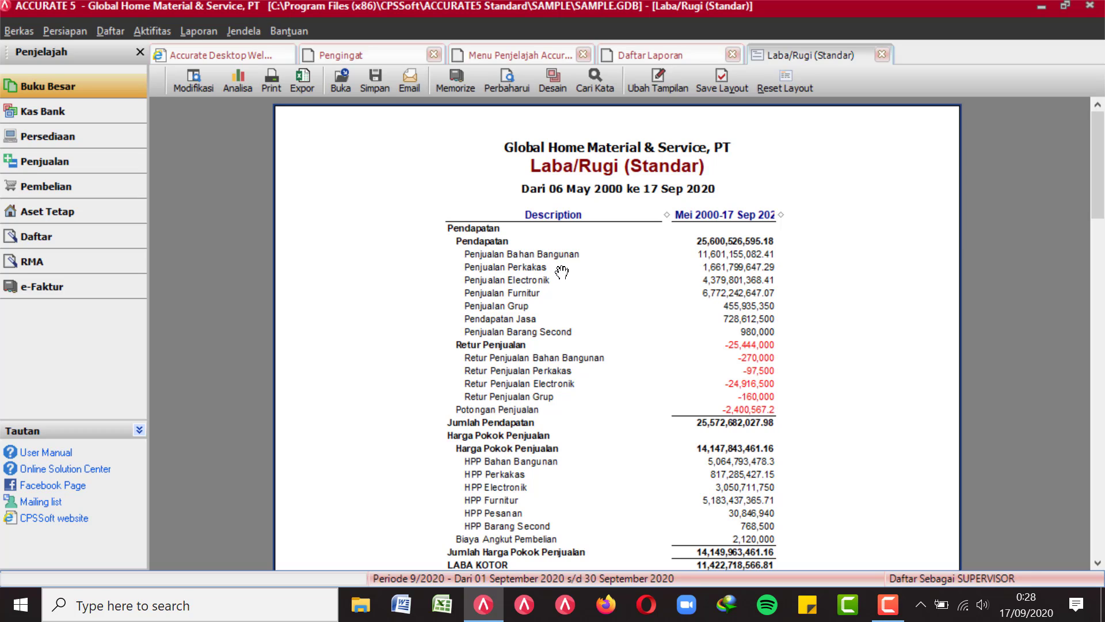
- Drill down from the Penjualan Perkakas amount to its general ledger history and return to the Laba/Rugi (Standar) report
double_click(763, 270)
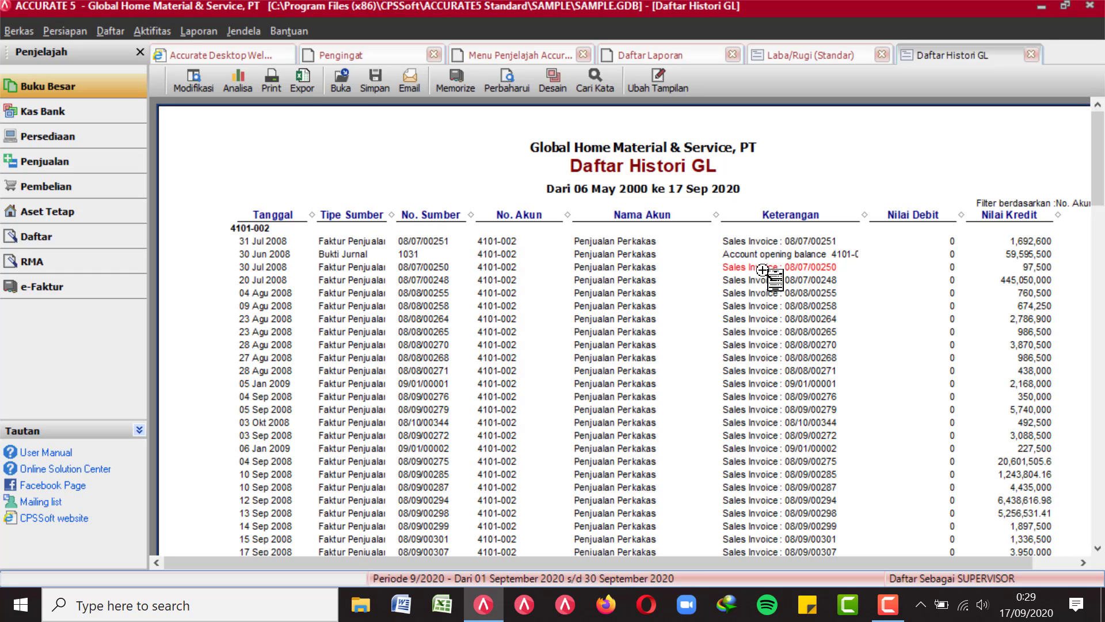
left_click(810, 55)
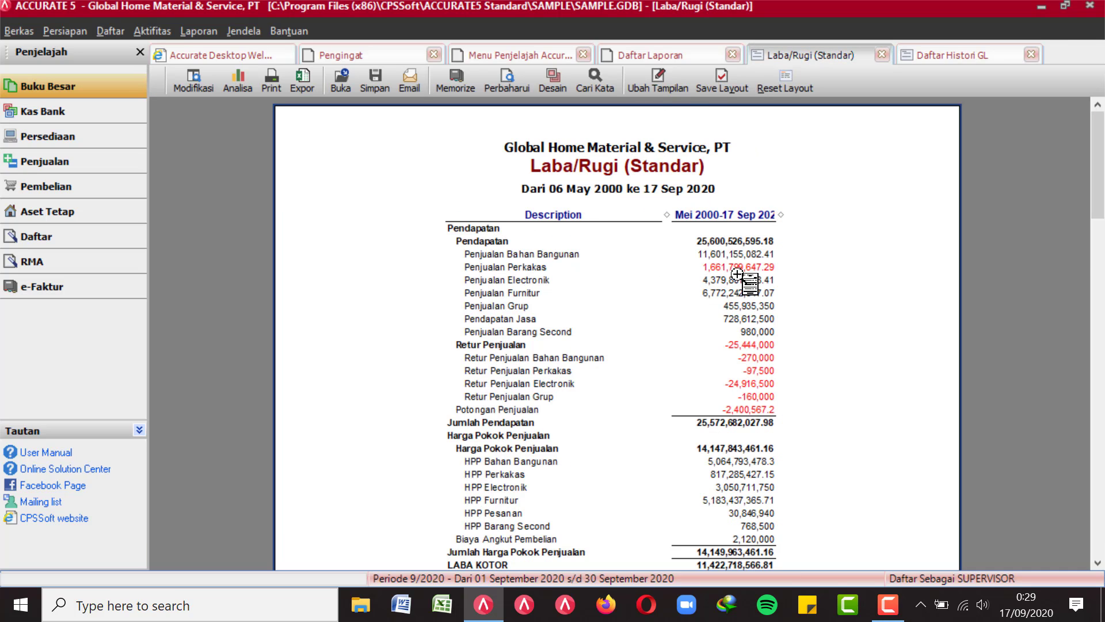
- Look through the Daftar Histori GL entries for Penjualan Perkakas, and close it together with the Laba/Rugi (Standar) report and Daftar Laporan
left_click(979, 53)
scroll(793, 309, "down", 20)
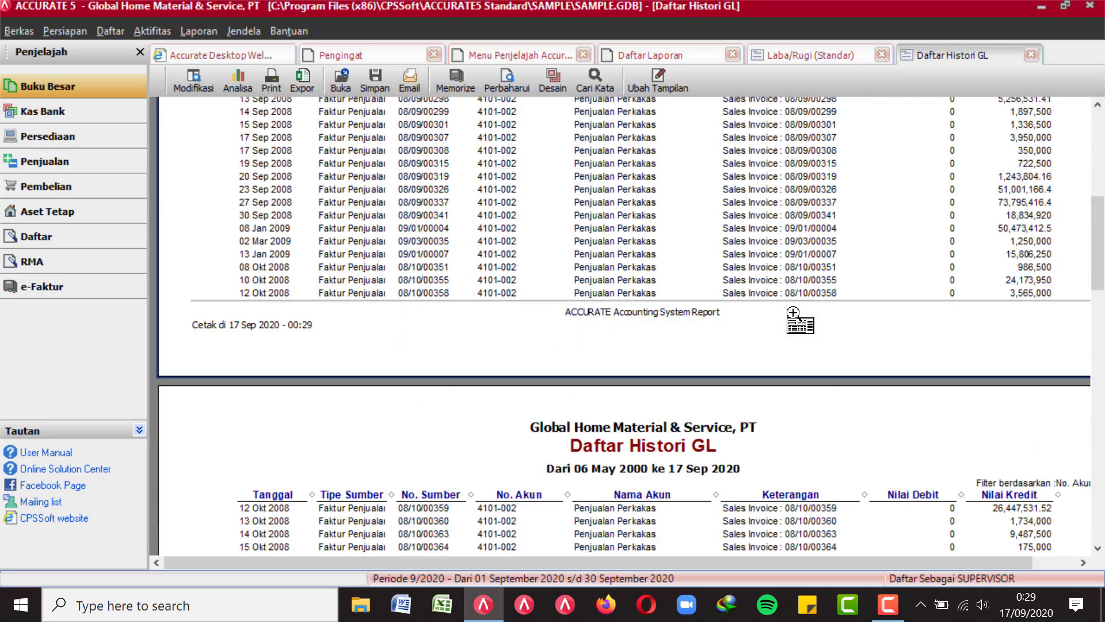
scroll(793, 313, "up", 20)
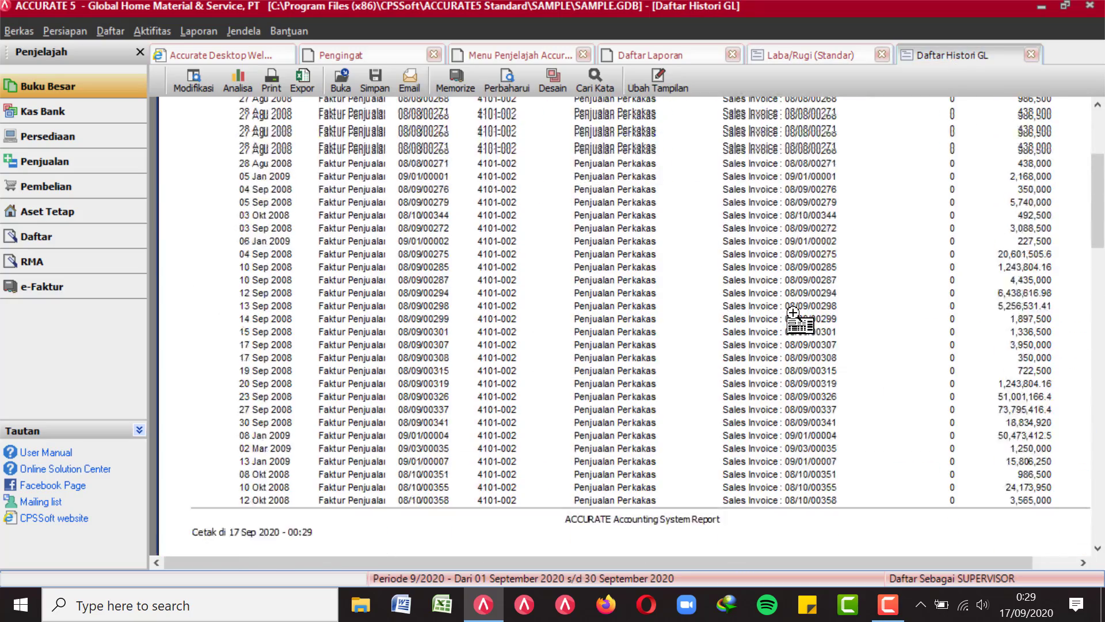
left_click(1032, 54)
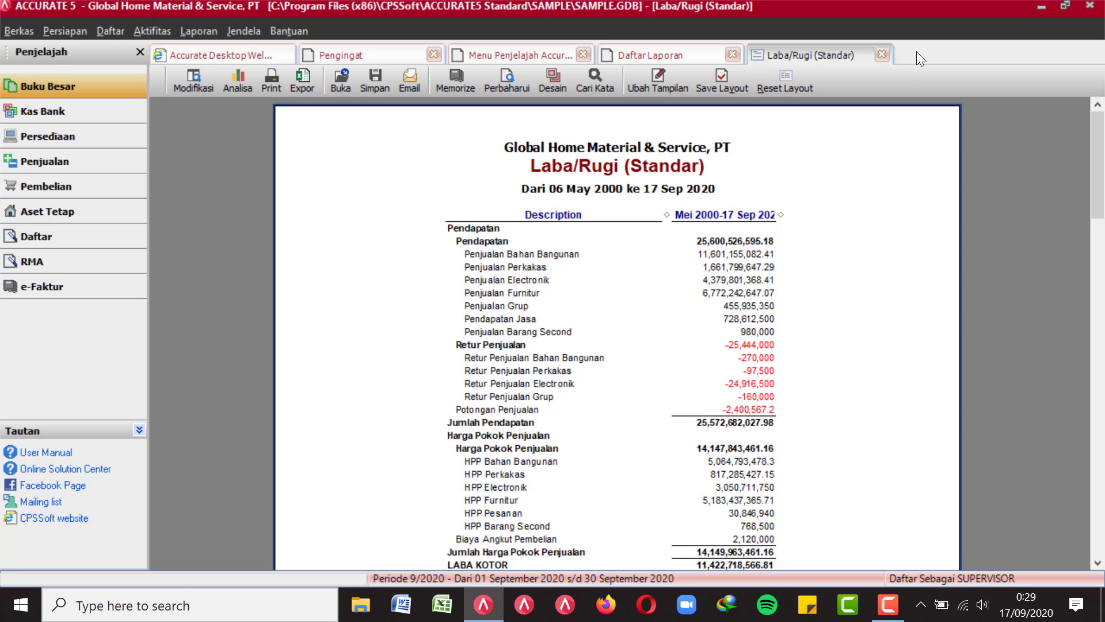
left_click(882, 49)
left_click(733, 55)
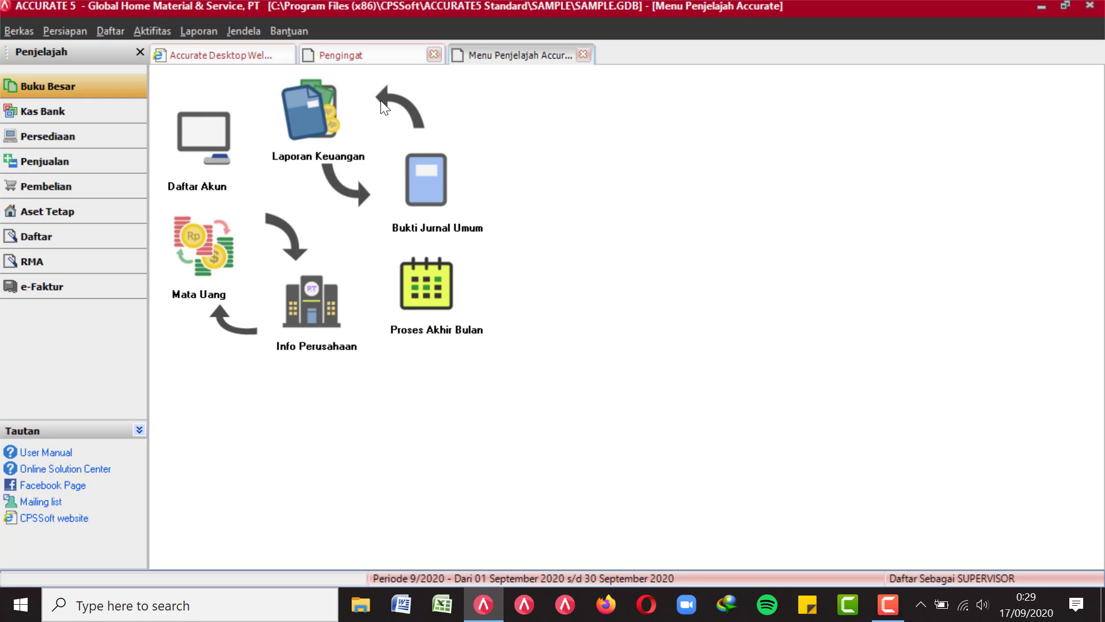
- Open a blank journal voucher from Bukti Jurnal Umum, look over its fields, and close it
left_click(419, 167)
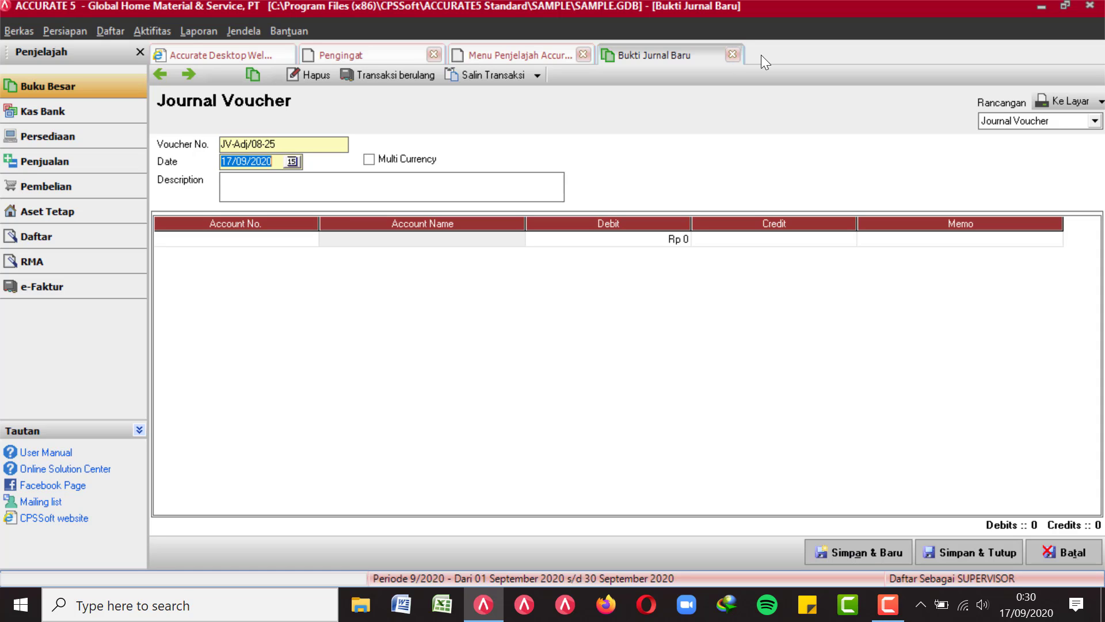
left_click(732, 54)
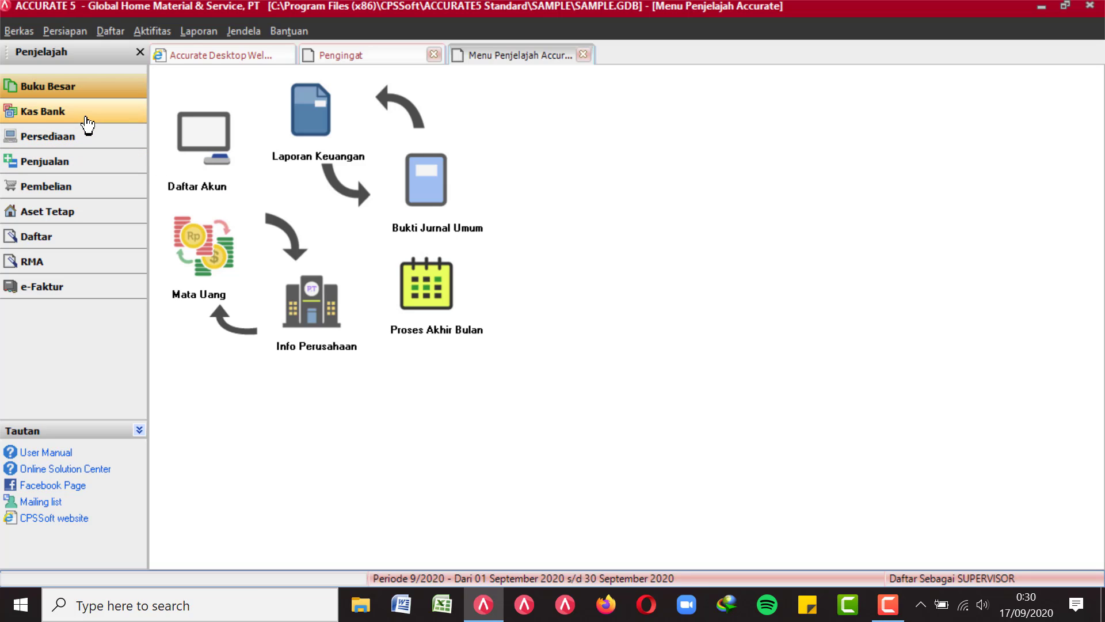
- Open a new Penerimaan form in the Kas Bank module and set BCA IDR as the deposit account
left_click(88, 124)
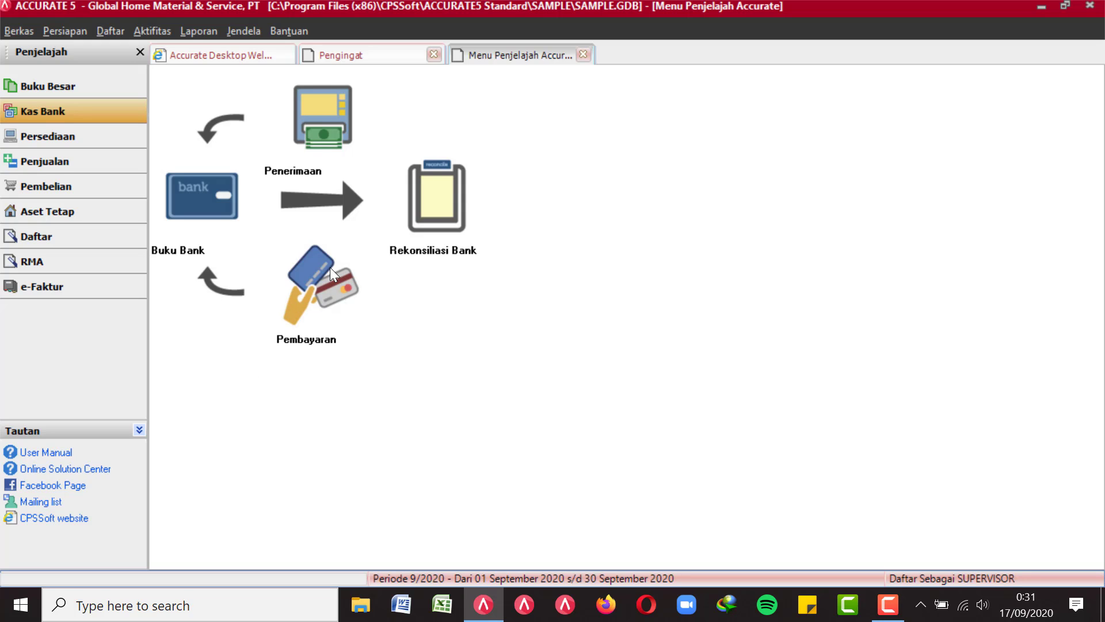
left_click(347, 140)
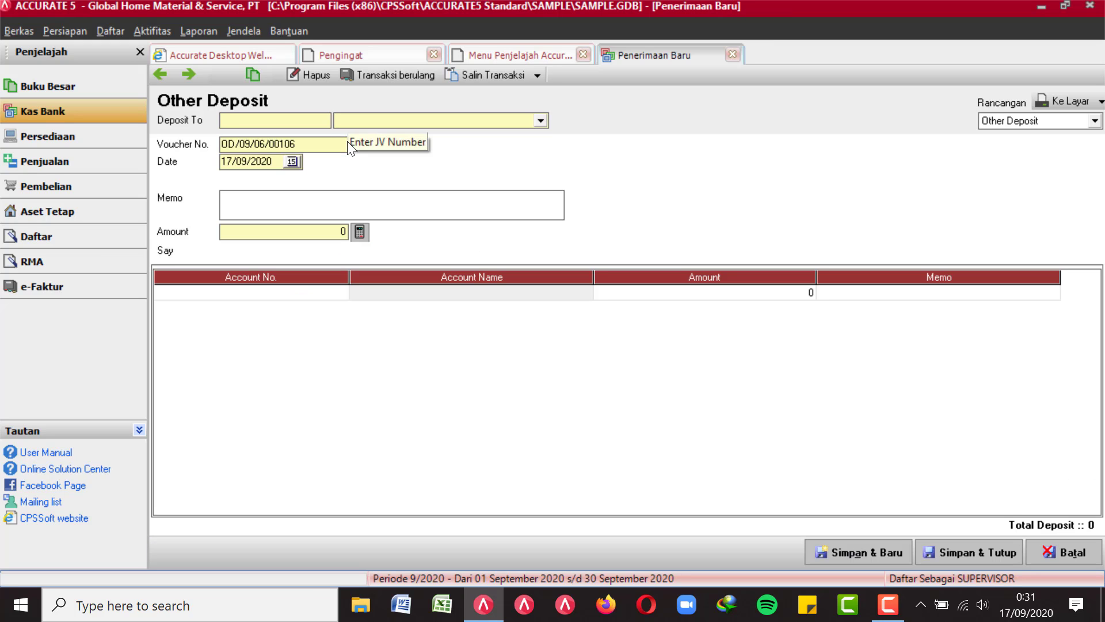
left_click(538, 123)
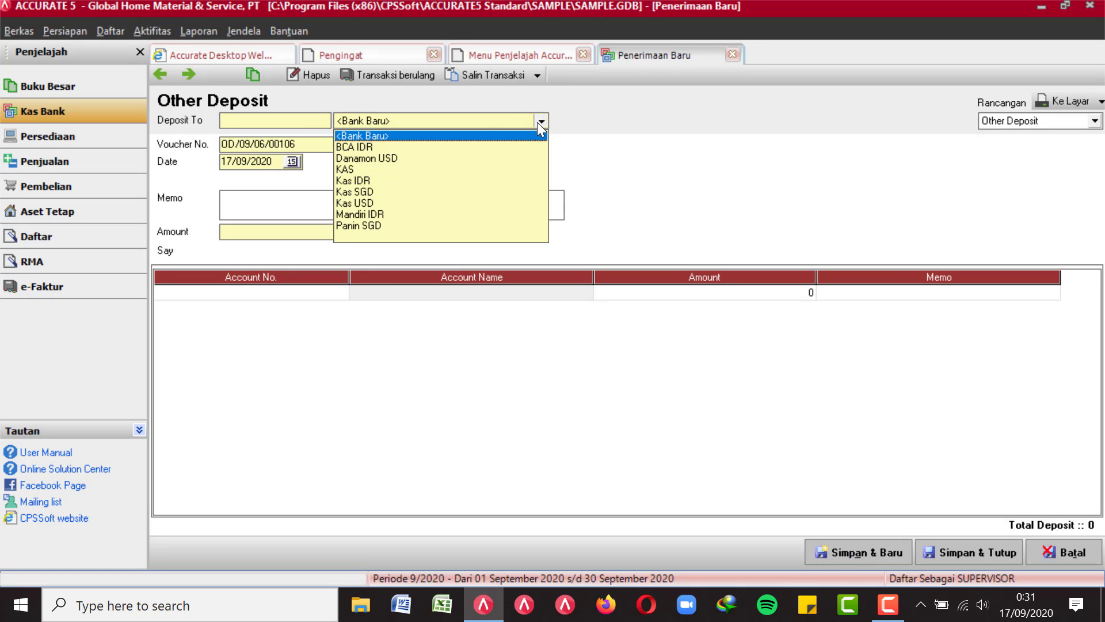
left_click(399, 147)
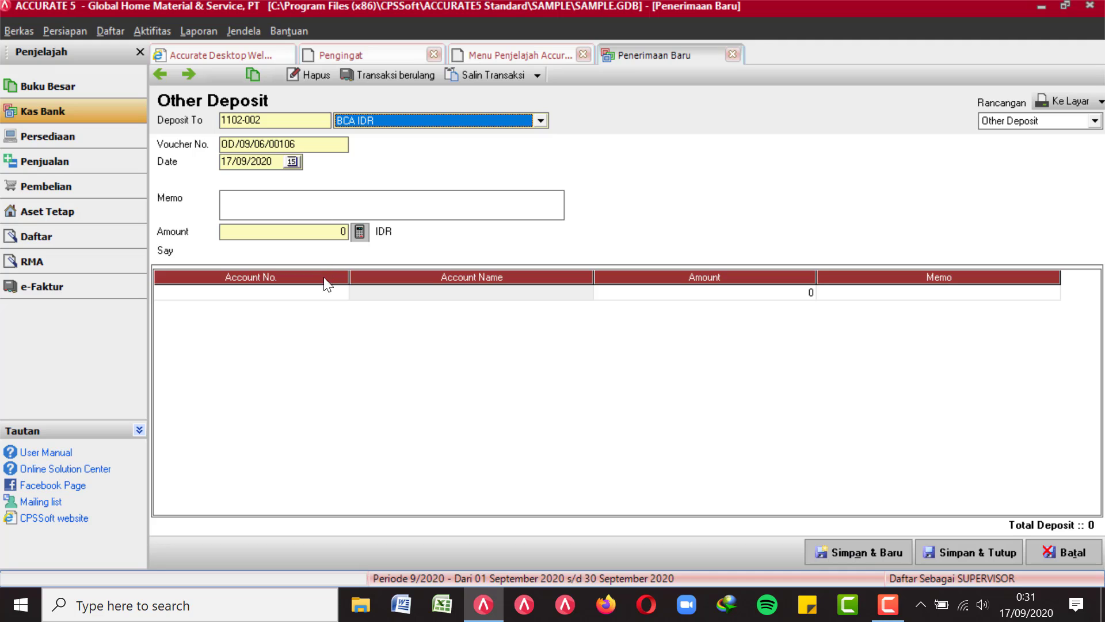
- Add account 1201-002 Bangunan as the first line of the other deposit
left_click(339, 293)
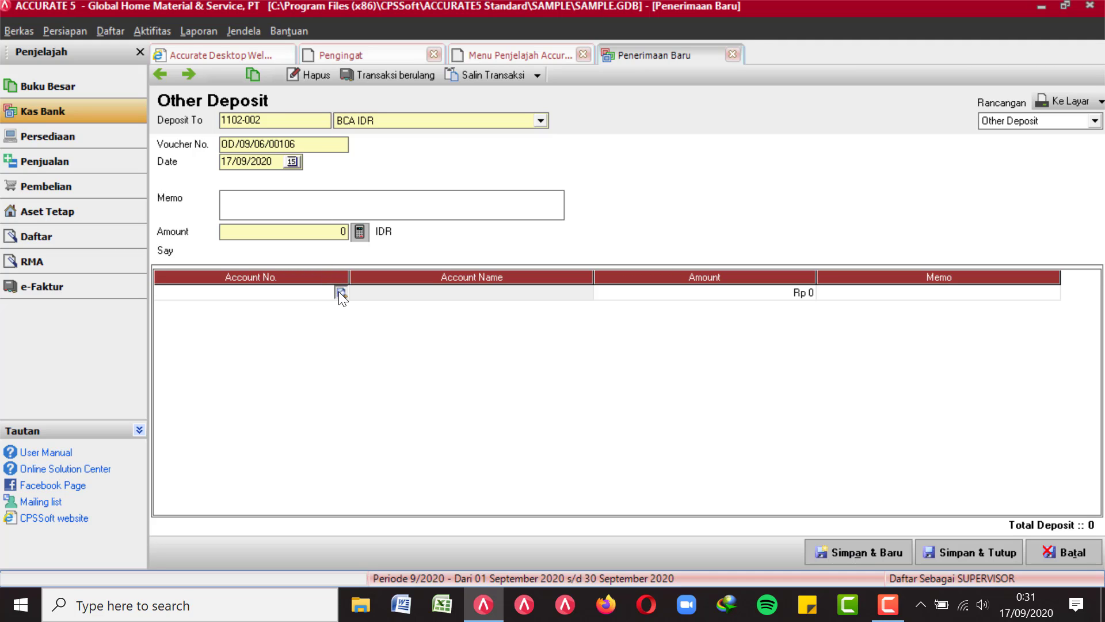
left_click(340, 293)
left_click(510, 361)
scroll(510, 361, "down", 4)
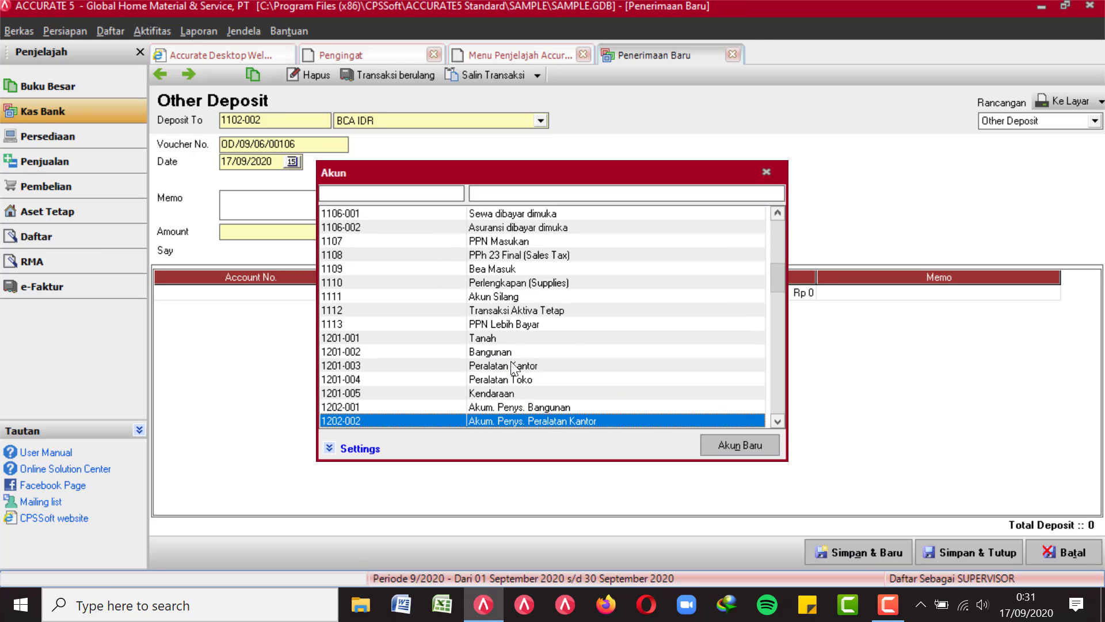
scroll(512, 367, "down", 1)
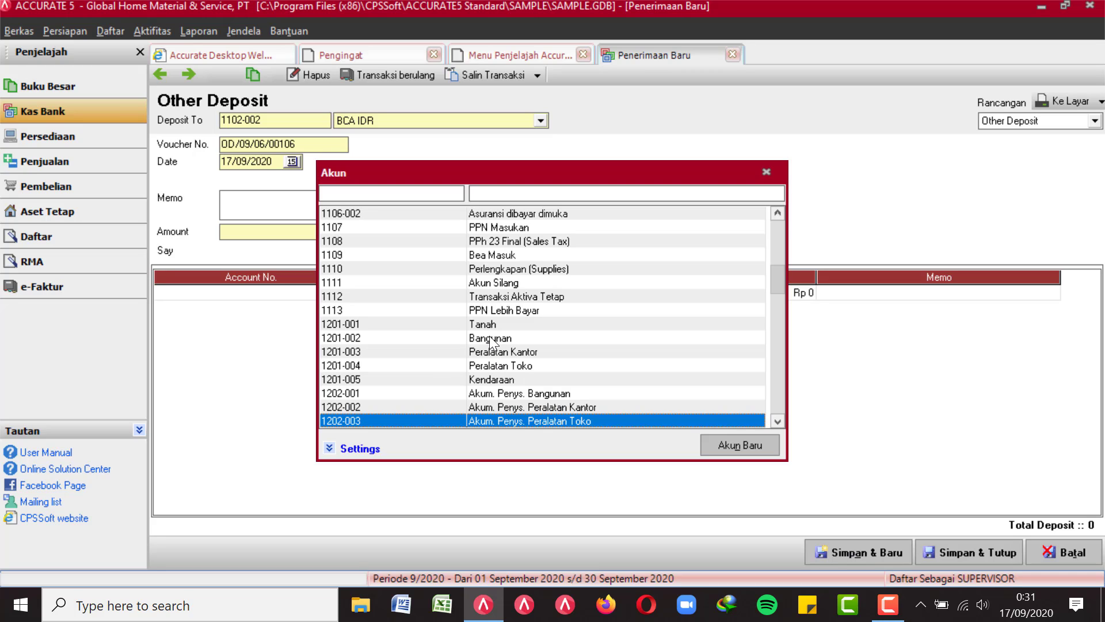
double_click(491, 341)
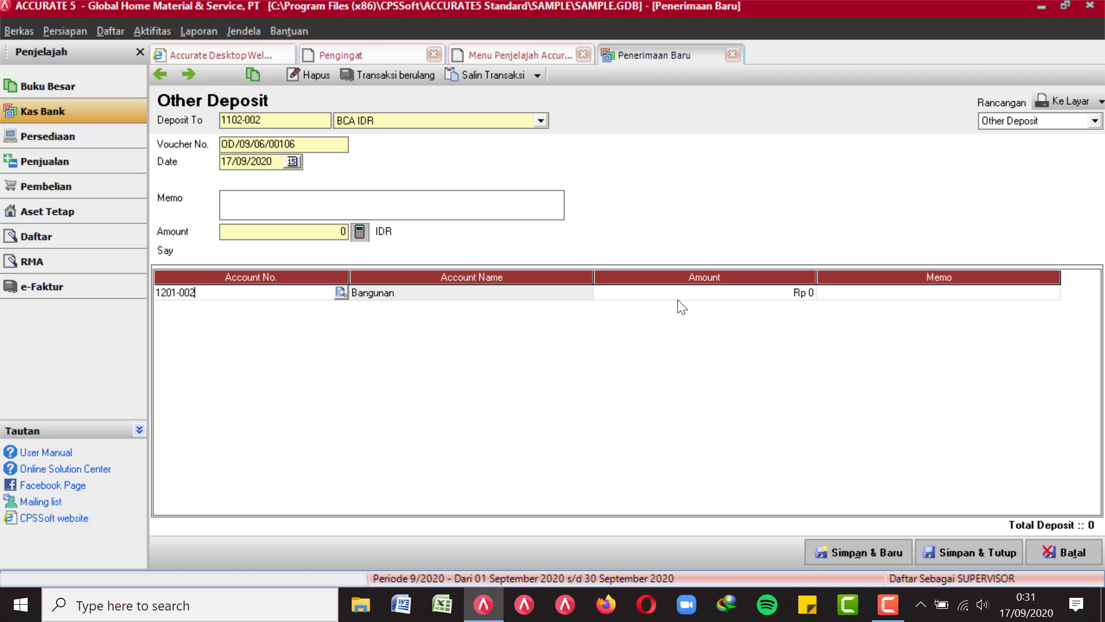
- Set the Bangunan line amount to 5.000.000, calculate the deposit amount from the line, and discard the deposit without saving
left_click(691, 293)
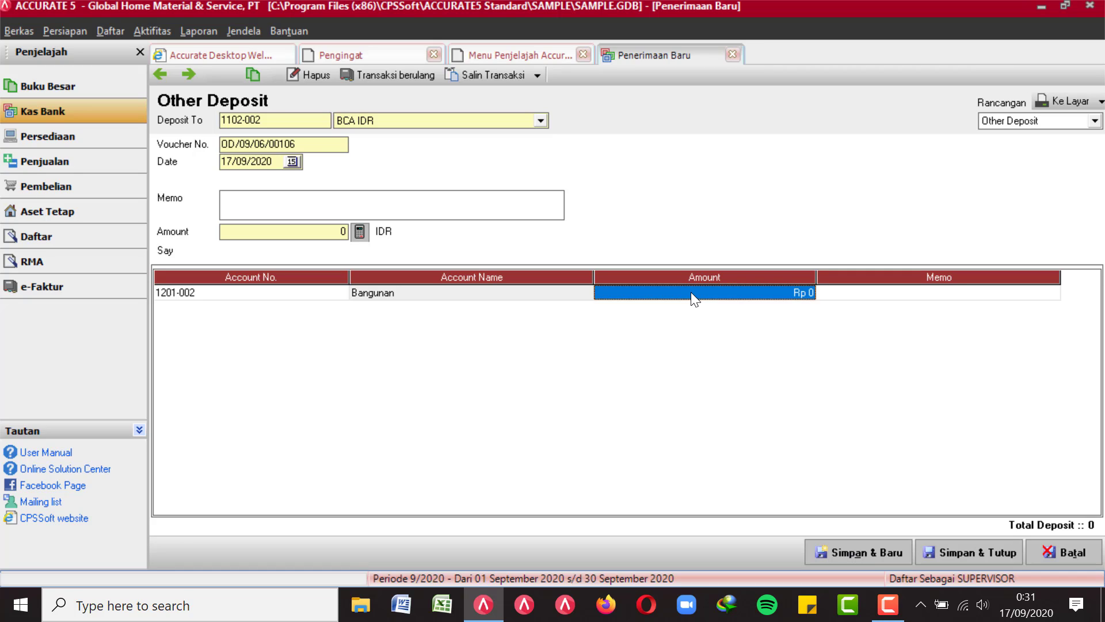
type("5.000.00")
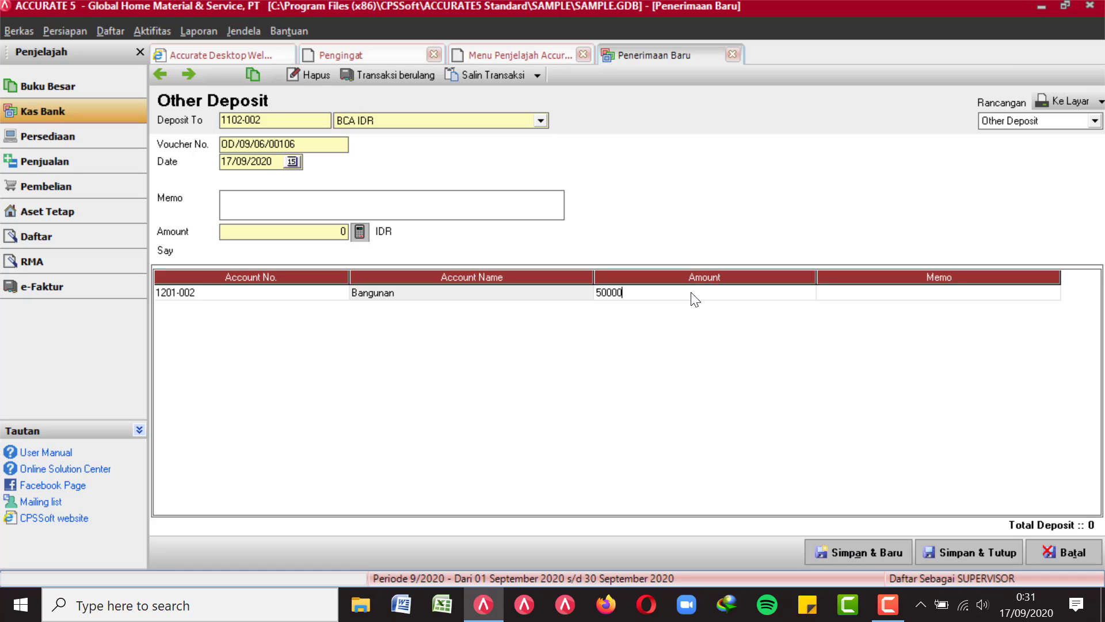
type("00")
key("Tab")
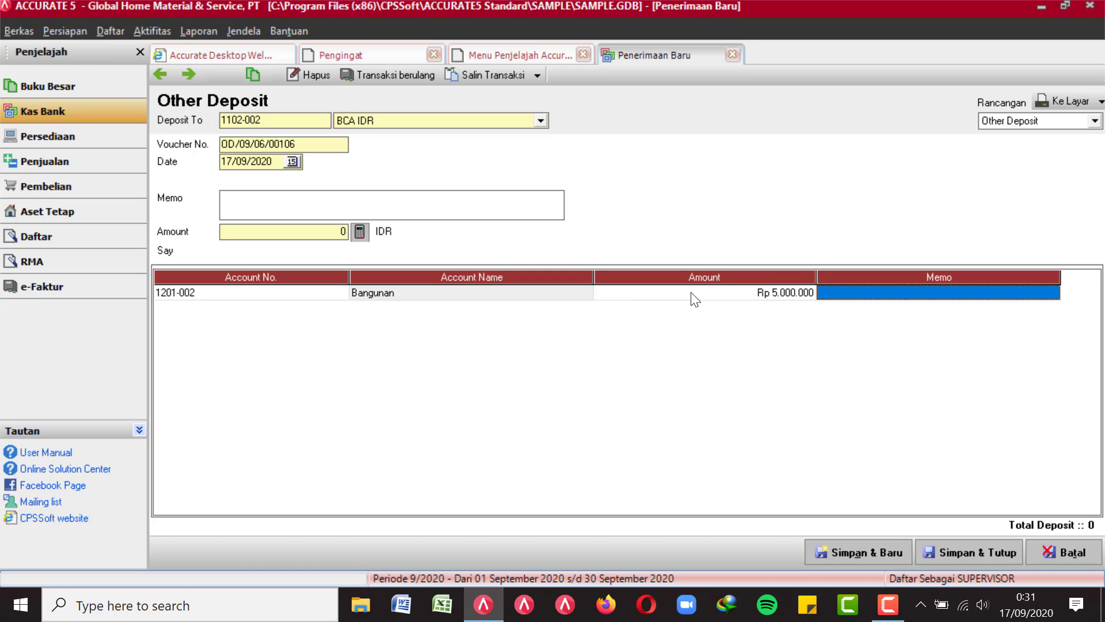
left_click(361, 235)
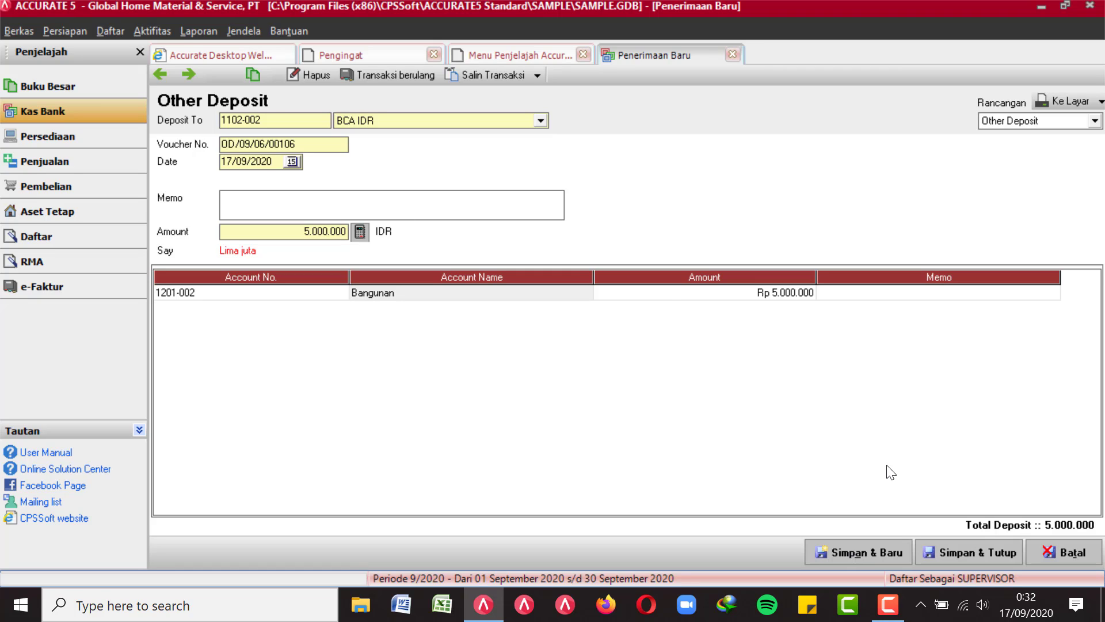
left_click(1048, 548)
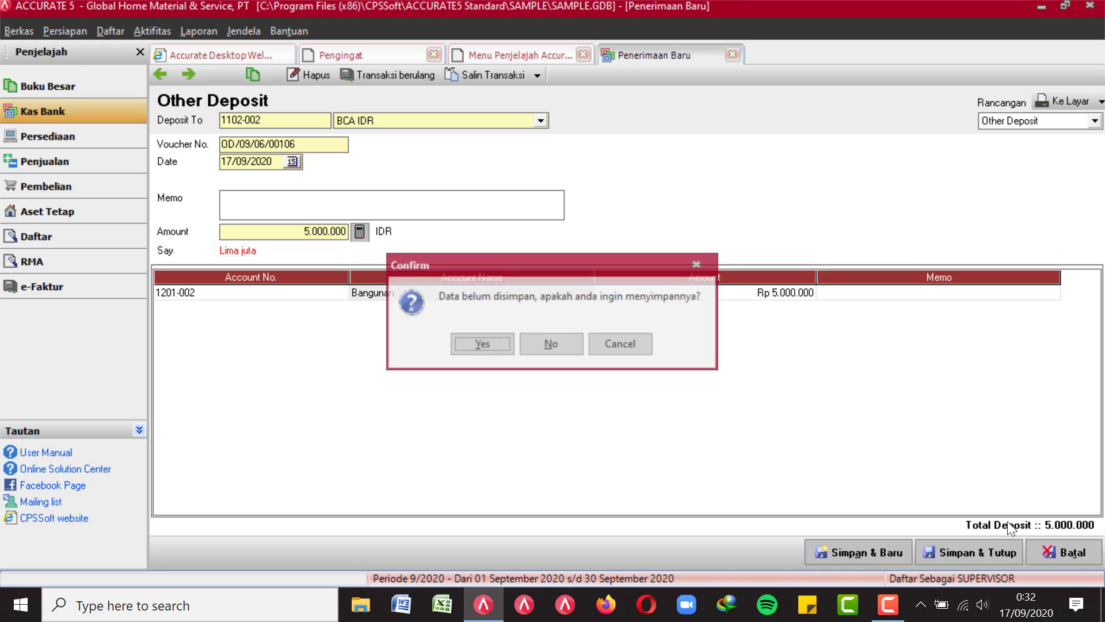
left_click(553, 344)
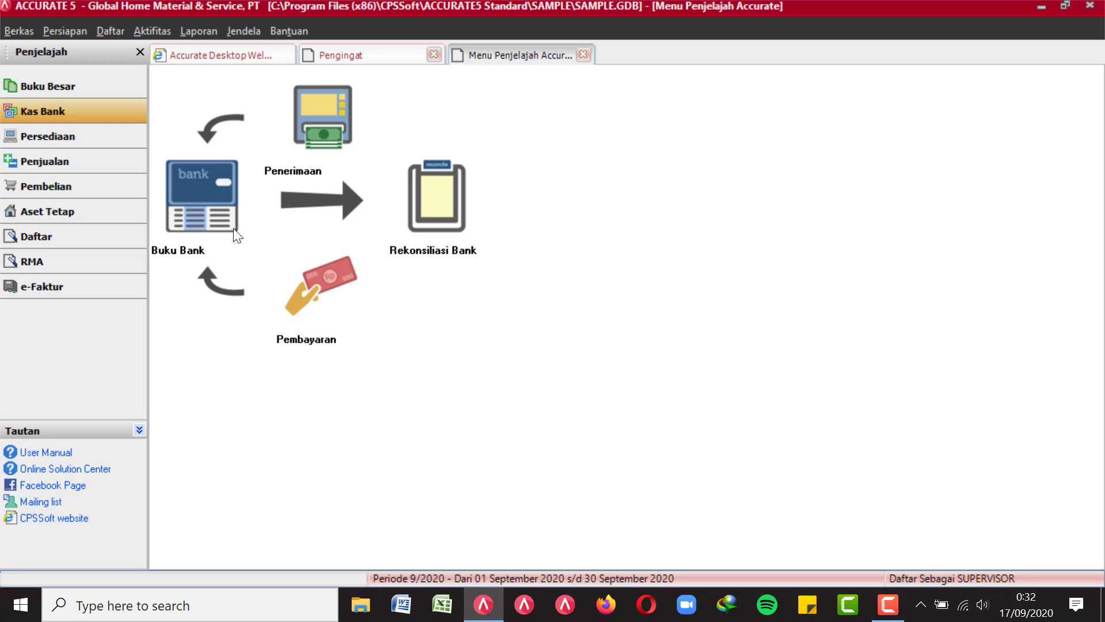
- Open Buku Bank for BCA IDR and set its start date to 01/09/2000
left_click(219, 222)
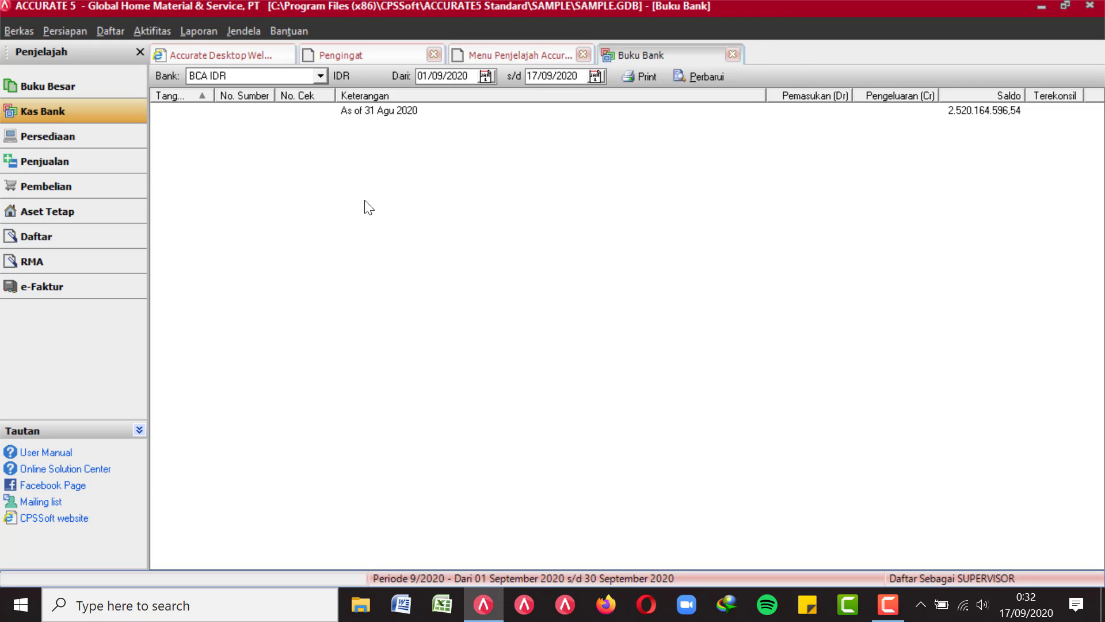
left_click(322, 76)
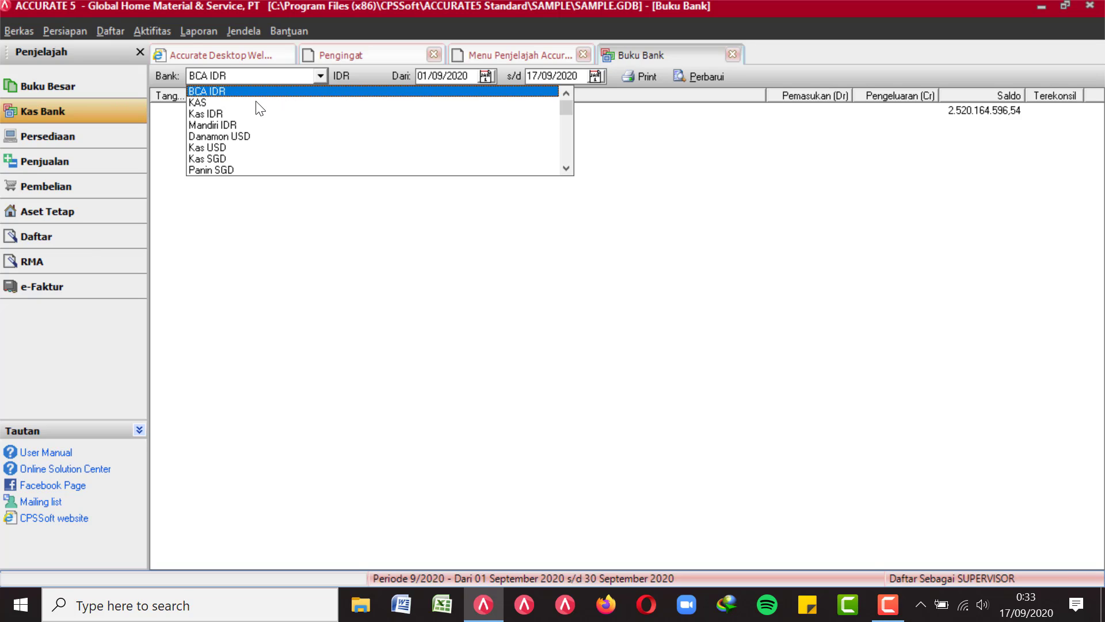
left_click(426, 90)
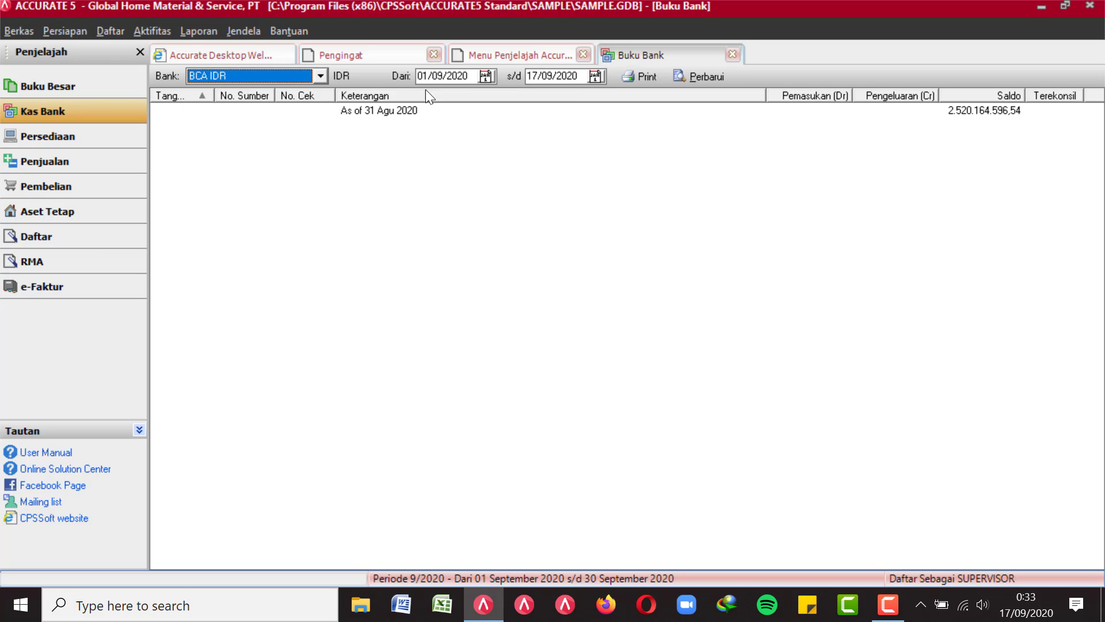
left_click(467, 76)
key("BackSpace")
key("BackSpace")
type("00")
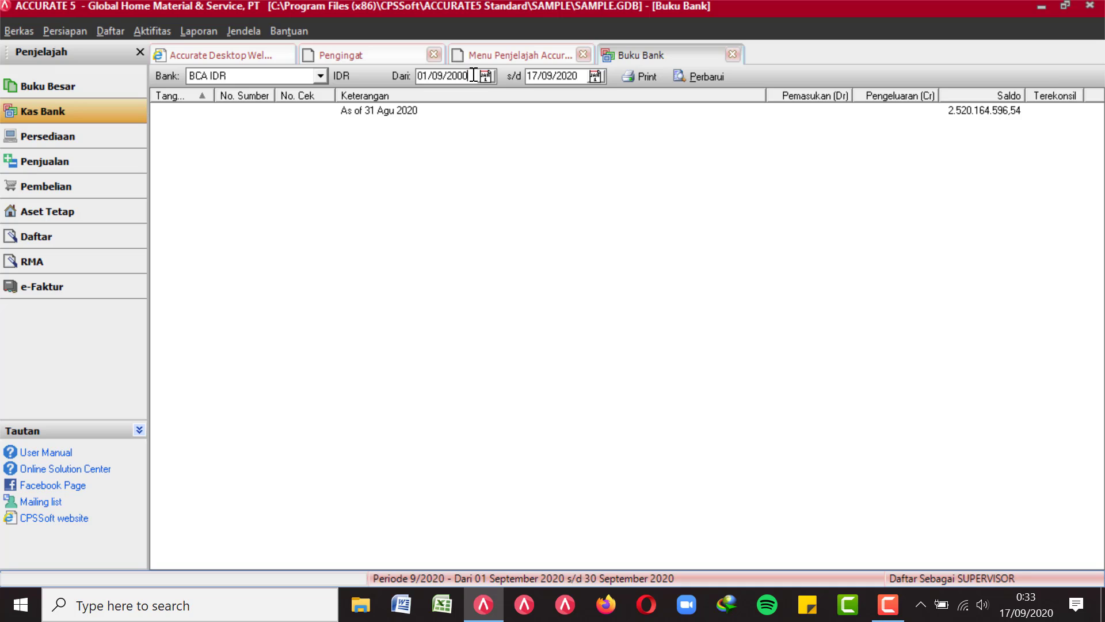
key("Tab")
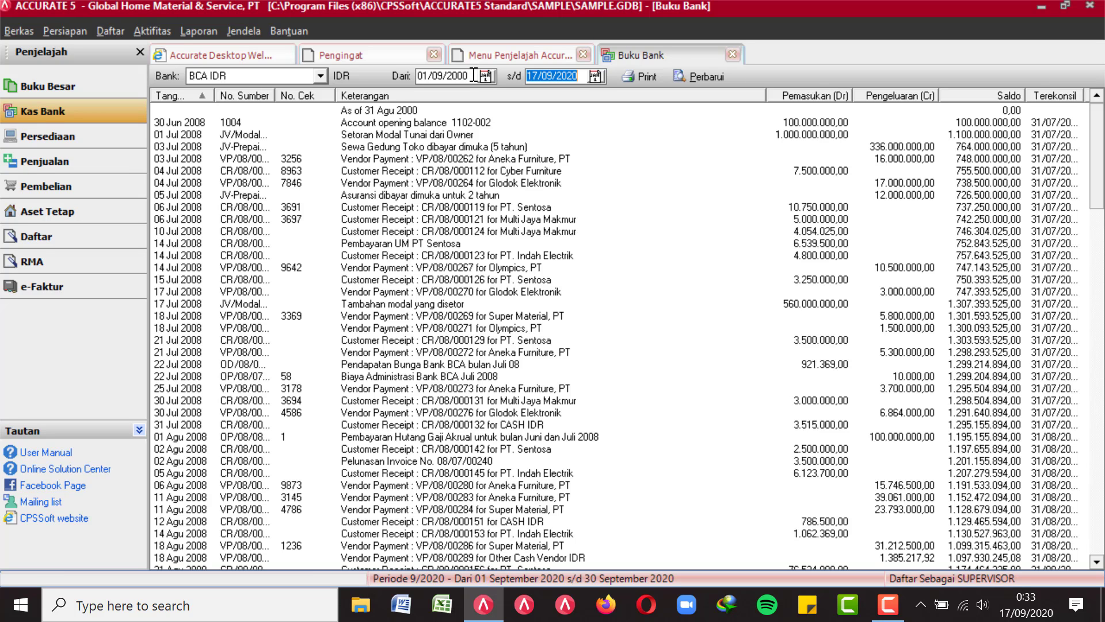
- Look through the BCA IDR receipts and payments in Buku Bank, and close it to return to the Kas Bank module
left_click(39, 111)
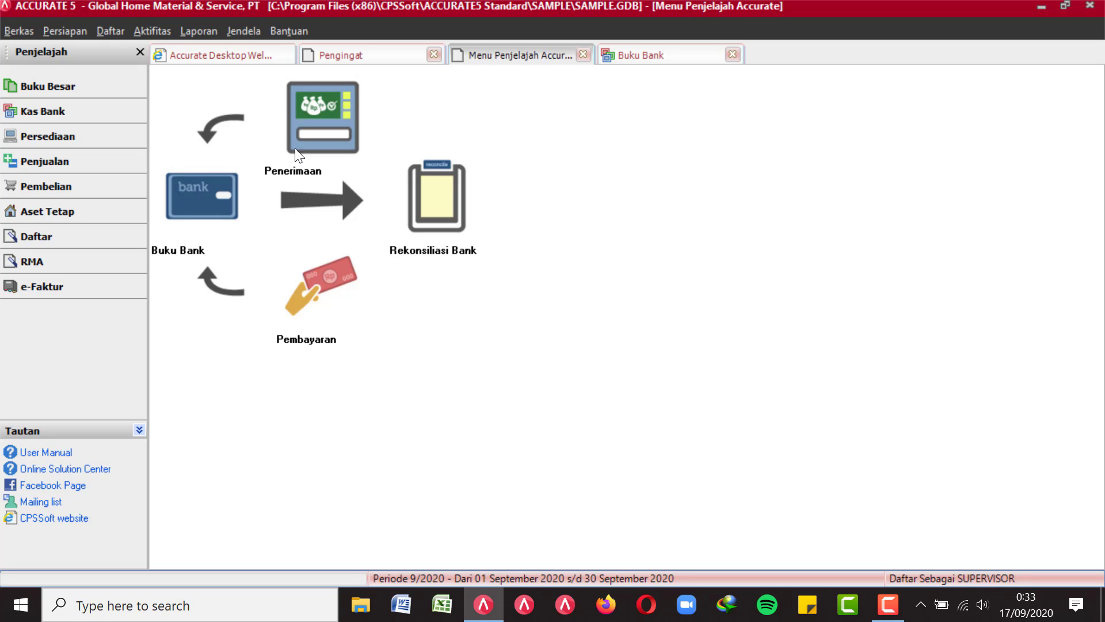
left_click(681, 62)
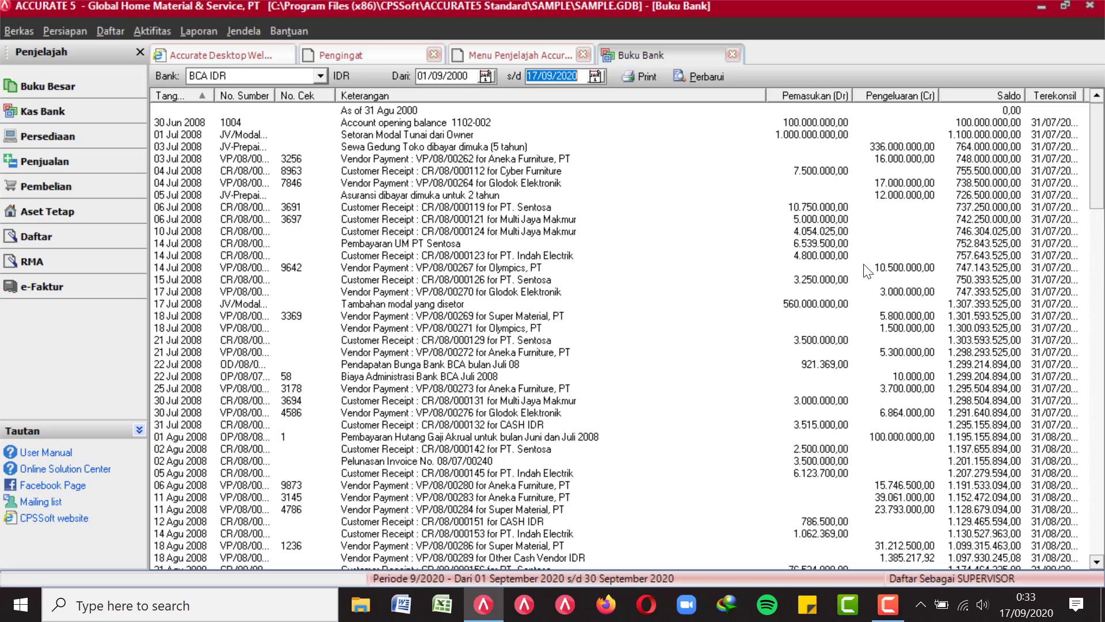
scroll(431, 214, "down", 8)
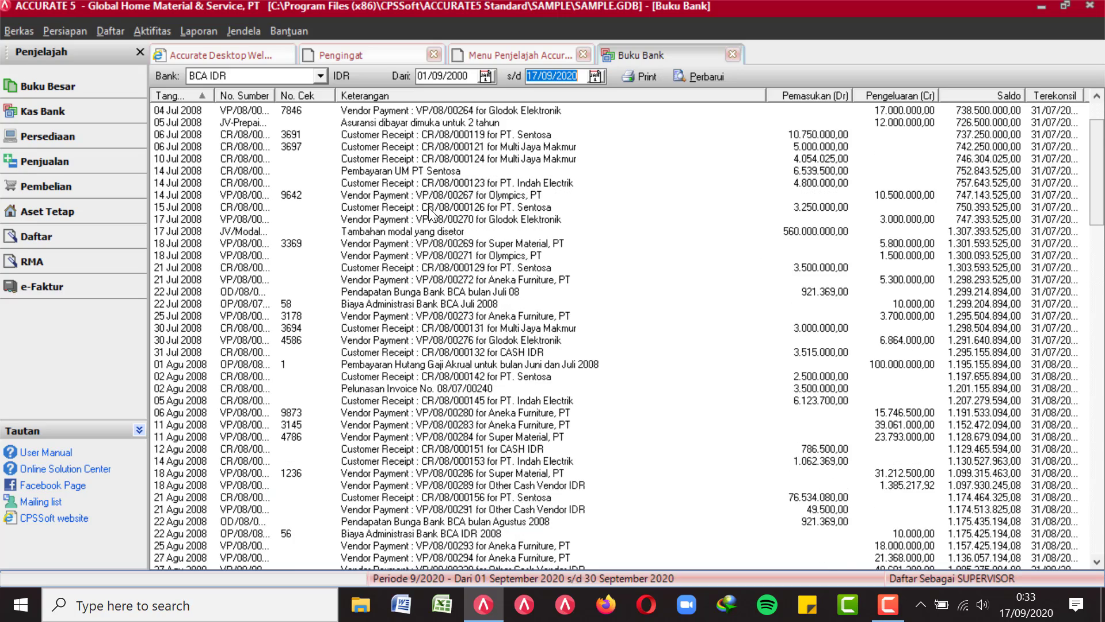
scroll(431, 214, "down", 2)
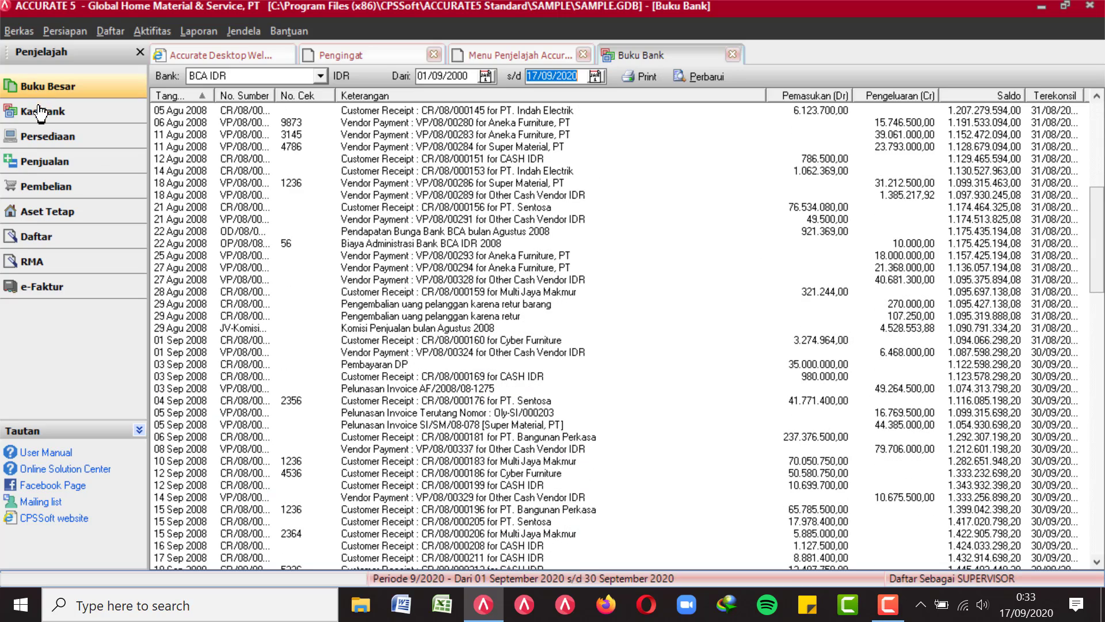
left_click(40, 115)
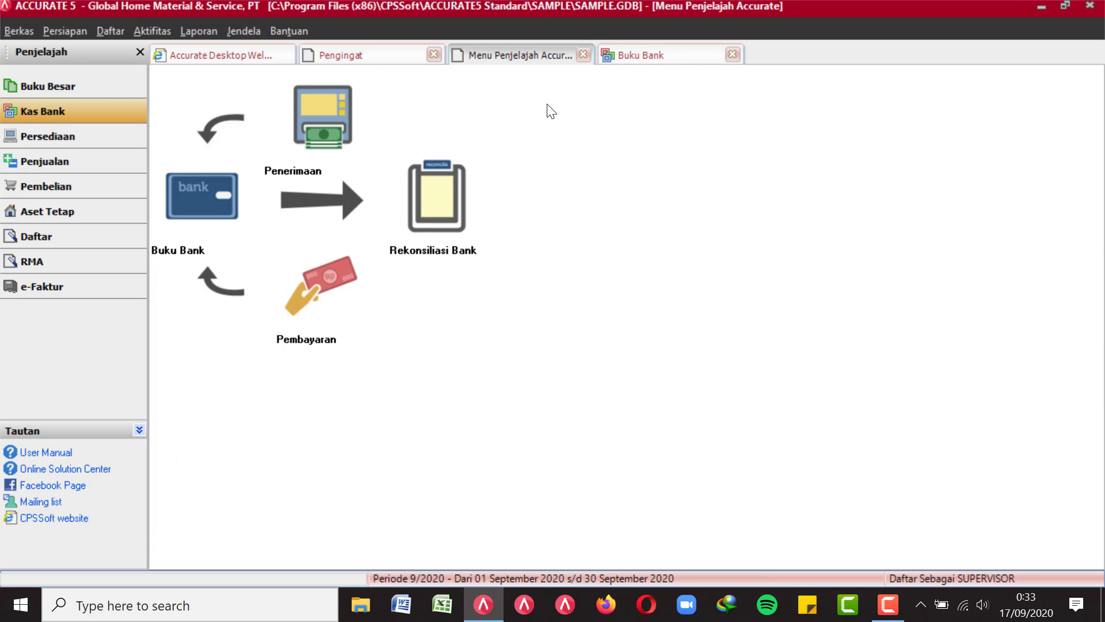
left_click(733, 55)
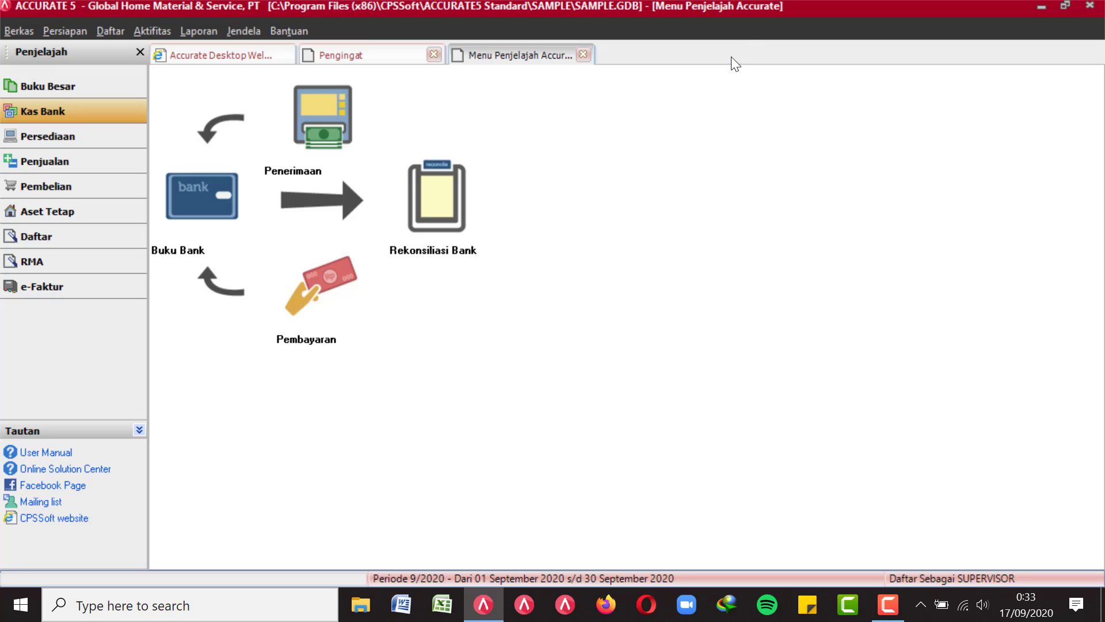
- Open Rekonsiliasi Bank for the BCA IDR account and mark the customer receipt of 17/04/2009 as Beres
left_click(457, 182)
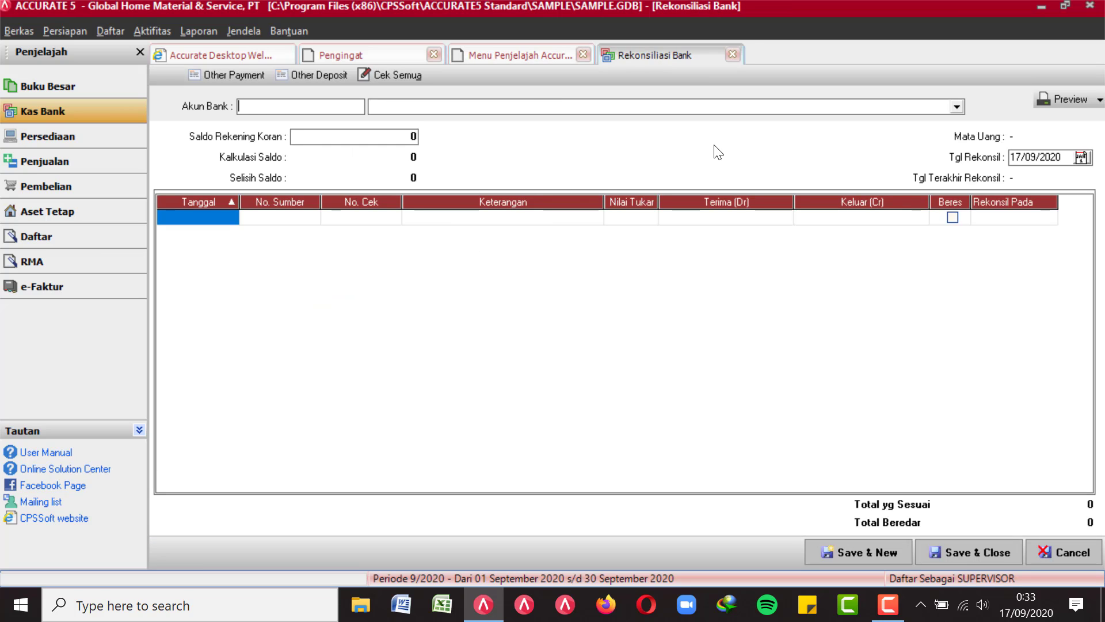
left_click(956, 106)
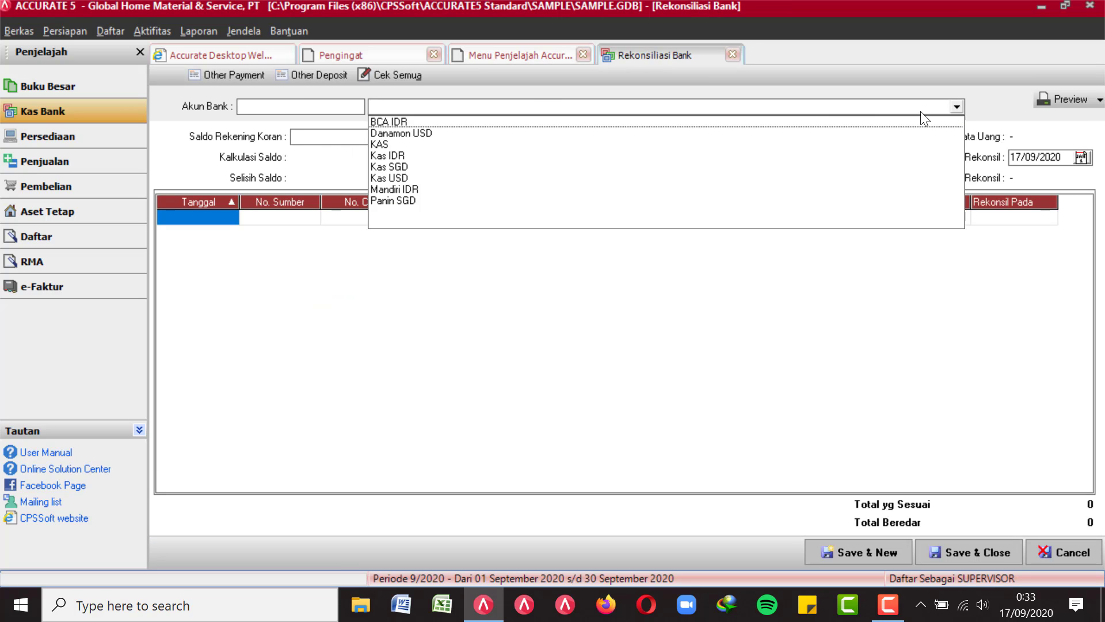
left_click(699, 123)
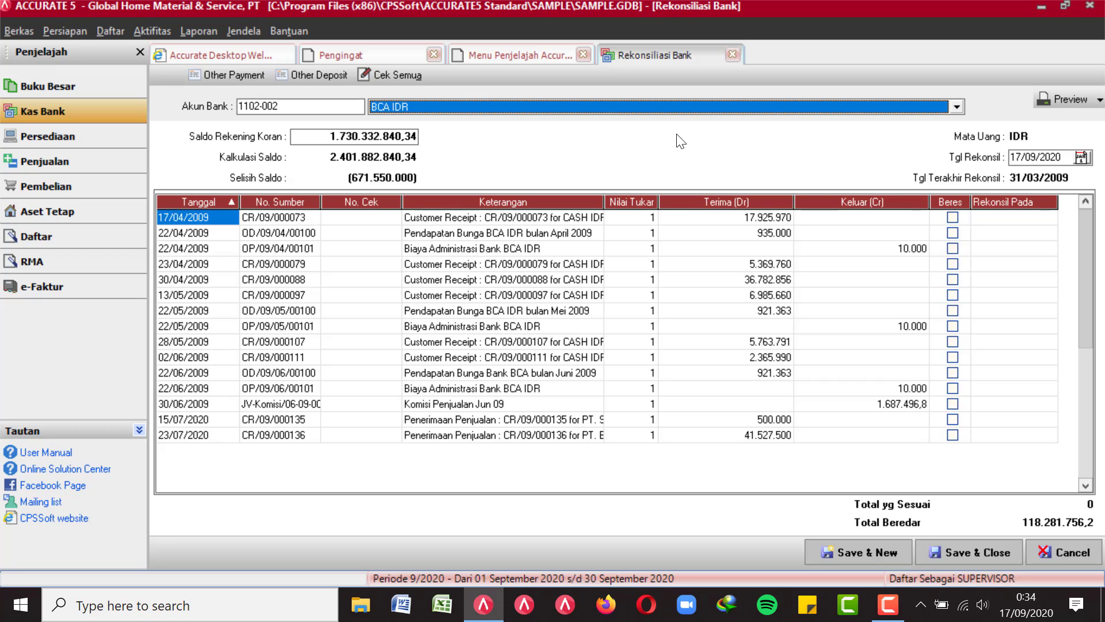
left_click(956, 219)
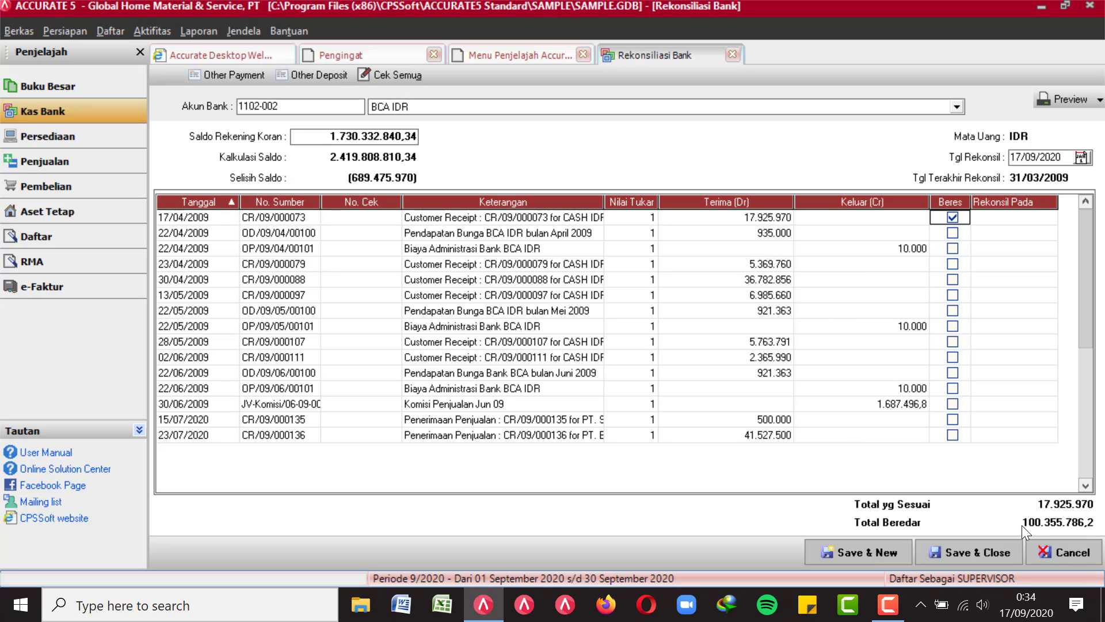
- Close Rekonsiliasi Bank for BCA IDR without saving and return to the Kas Bank module
left_click(525, 55)
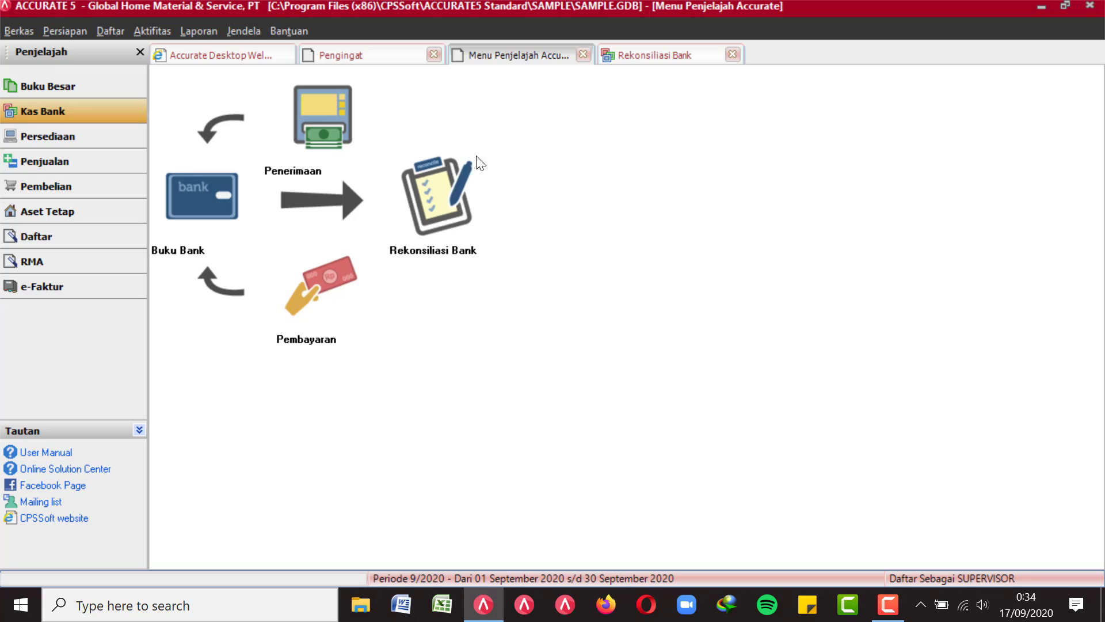
left_click(732, 54)
left_click(554, 344)
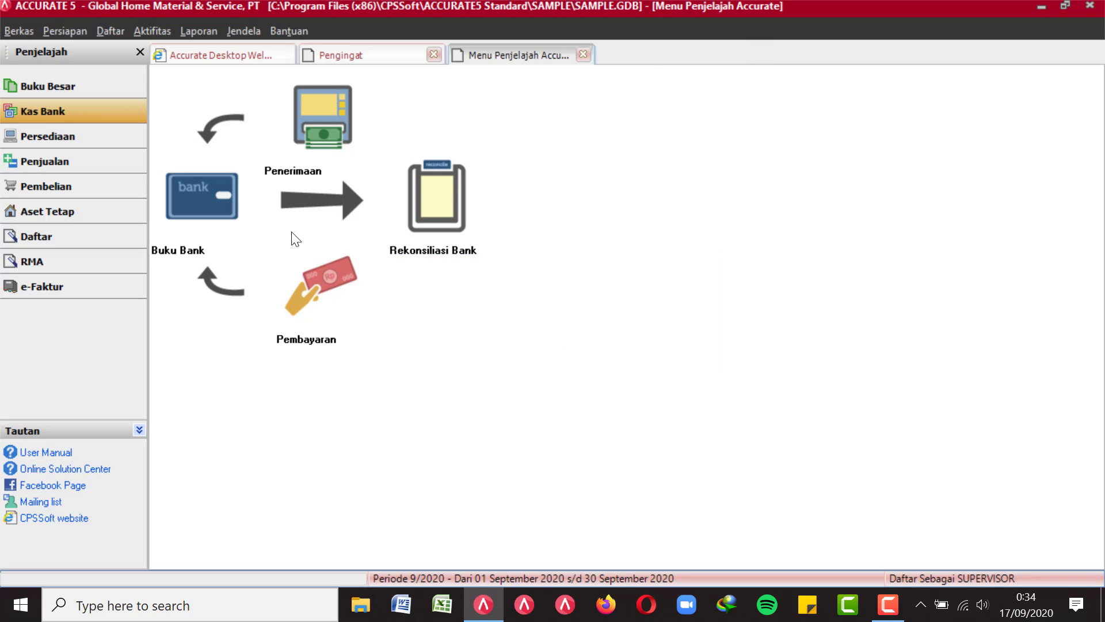
- Switch to the Persediaan module, close the Pengingat page, and open the Barang dan Jasa item list
left_click(88, 137)
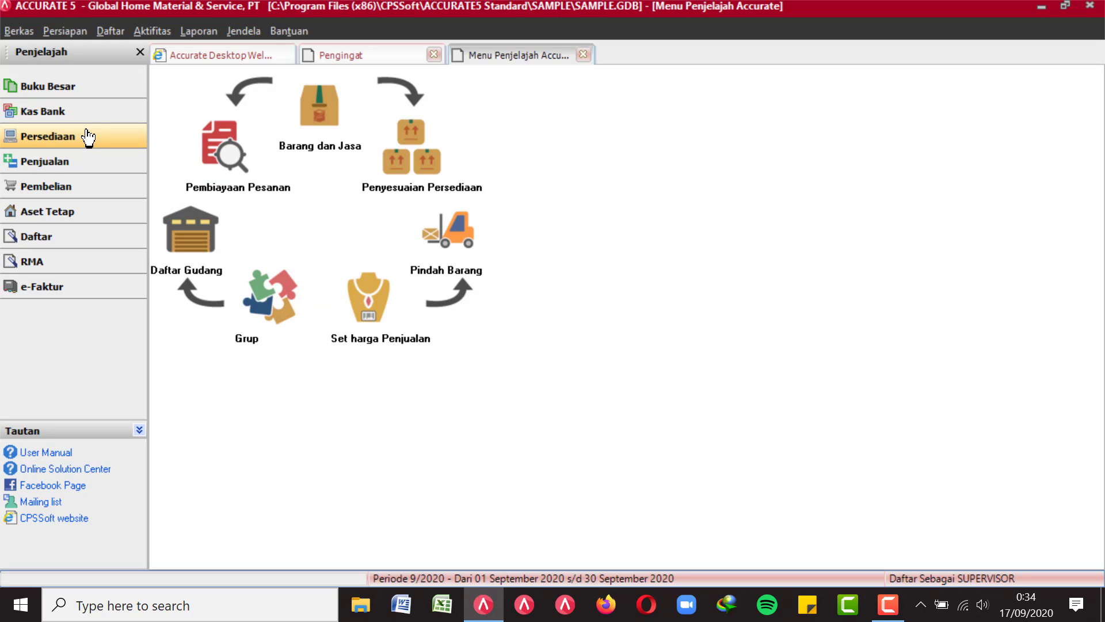
left_click(434, 55)
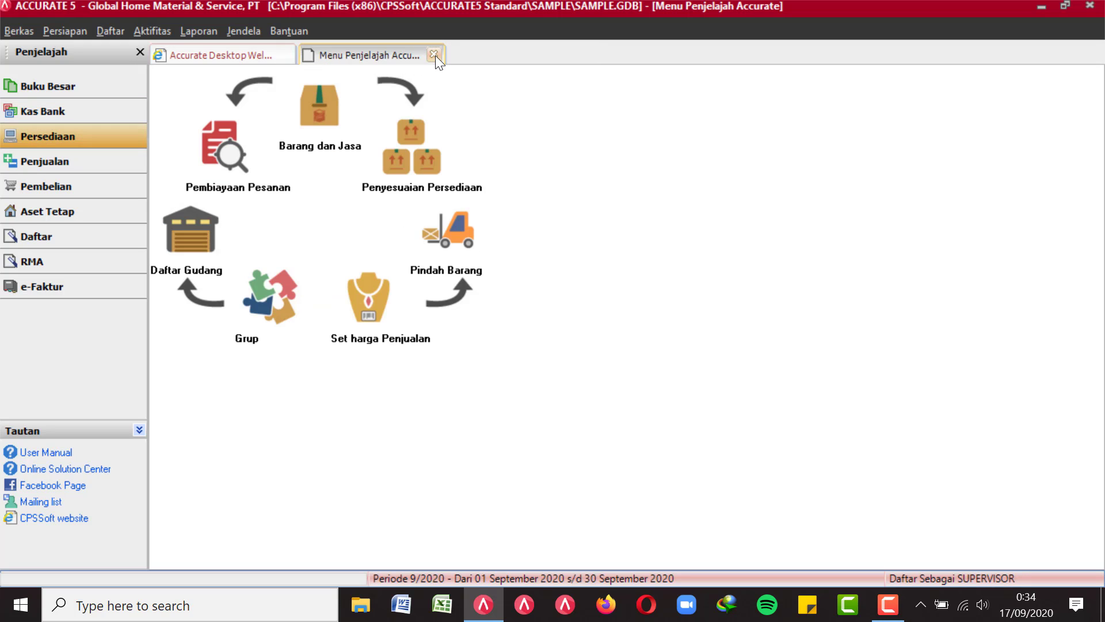
left_click(302, 105)
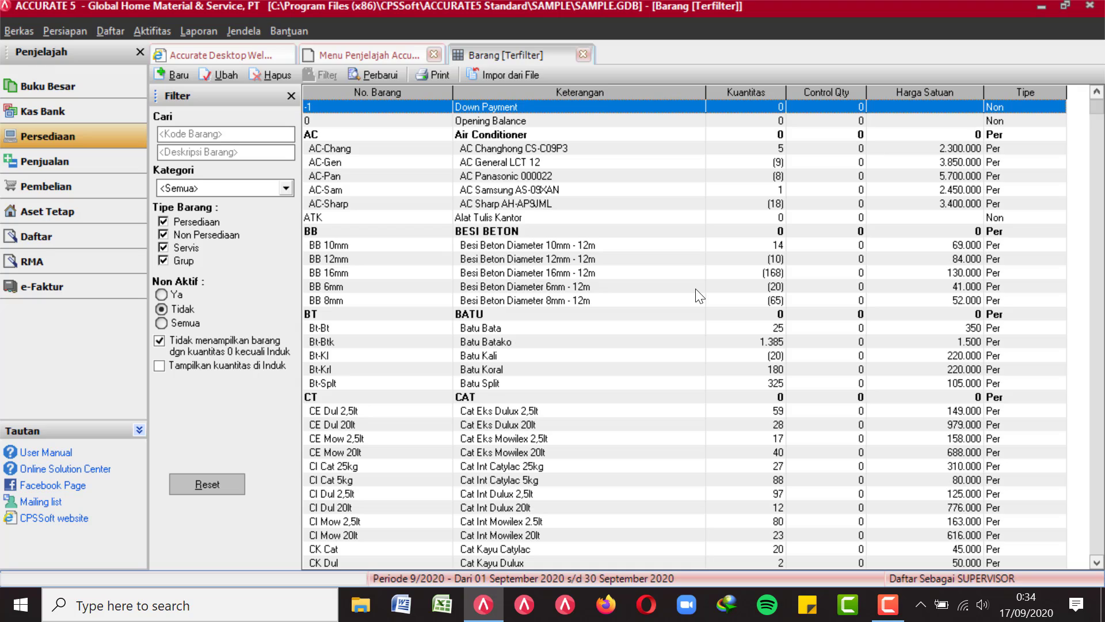
left_click(597, 216)
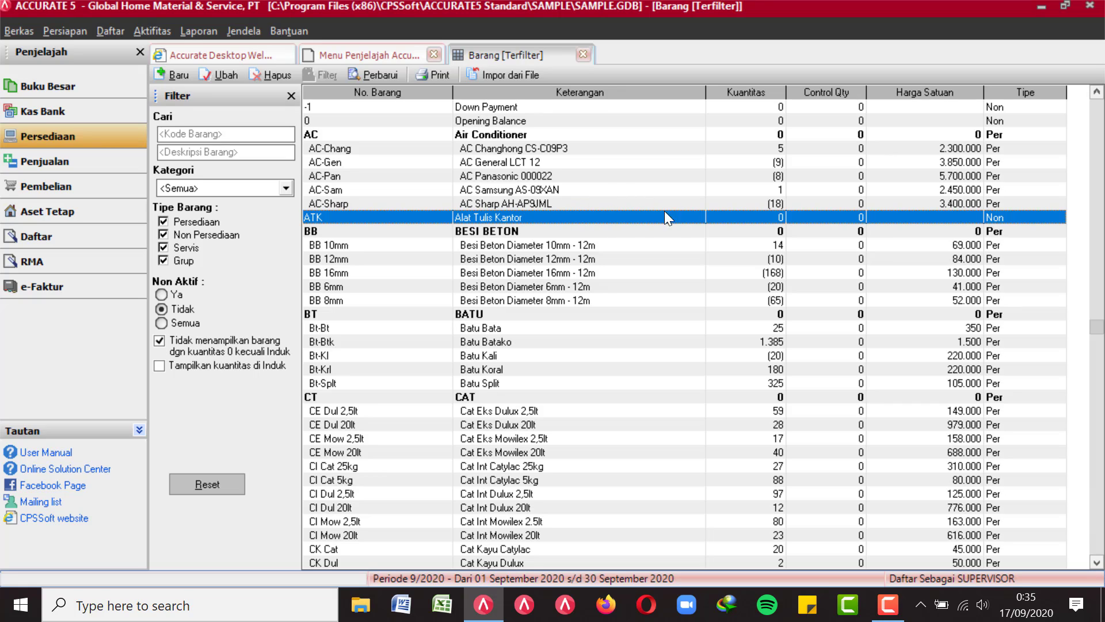
- Look up the stock of item BB 10mm in each Gudang, and close the item list
left_click(775, 248)
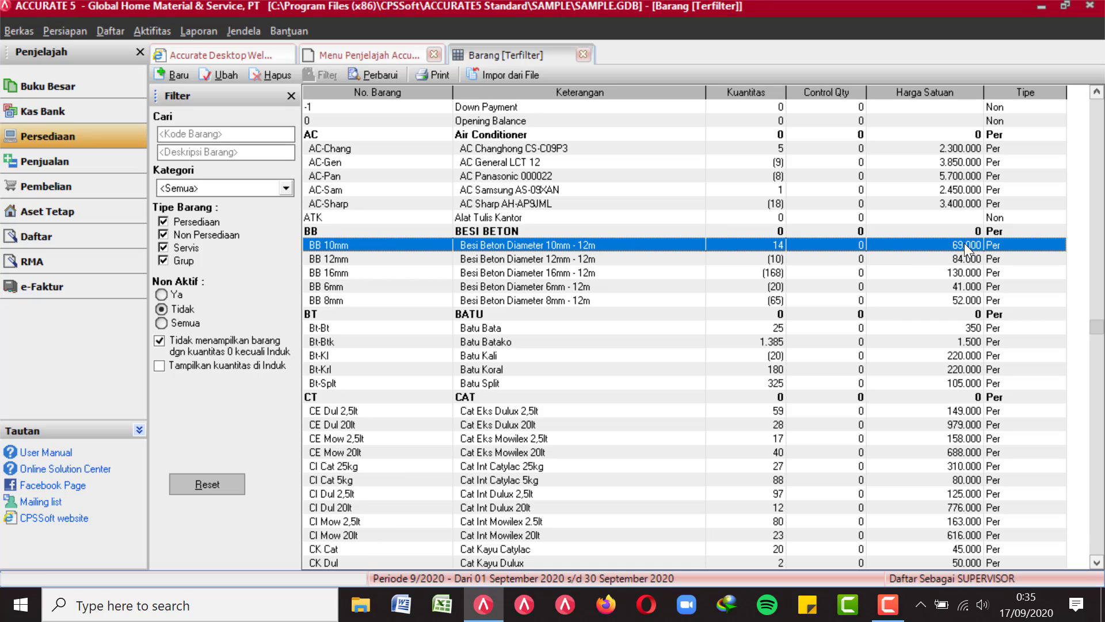
right_click(622, 252)
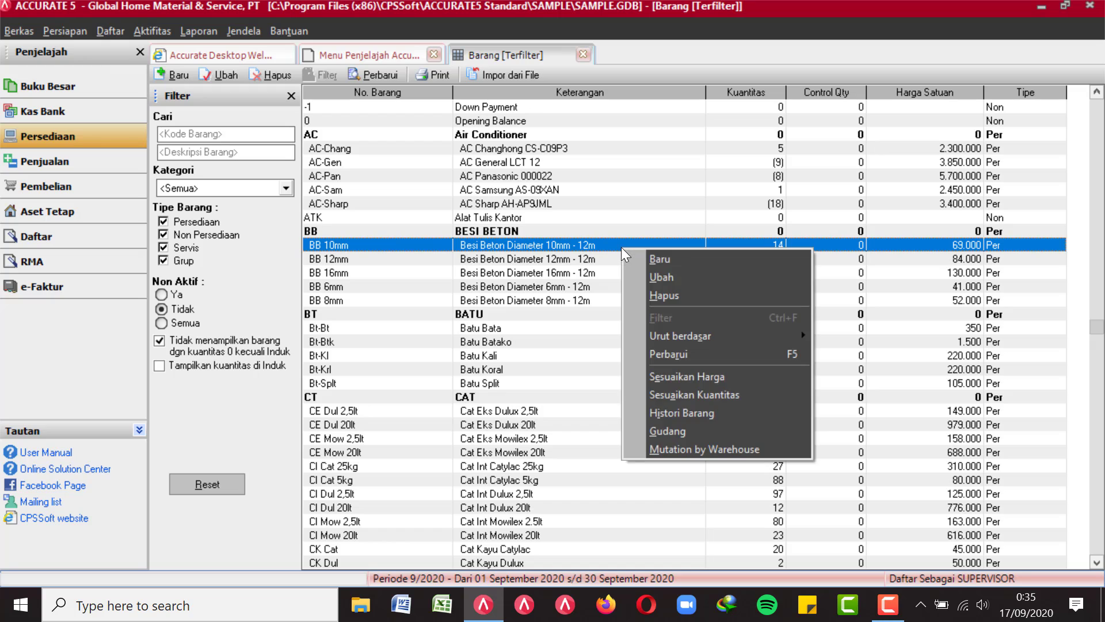
left_click(689, 430)
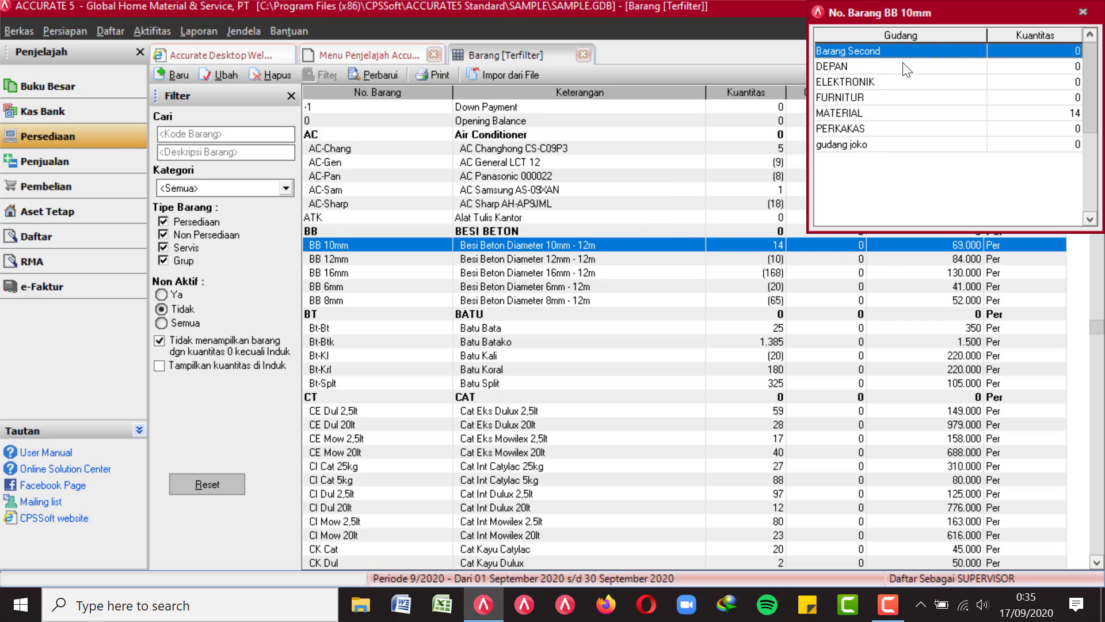
left_click(1084, 12)
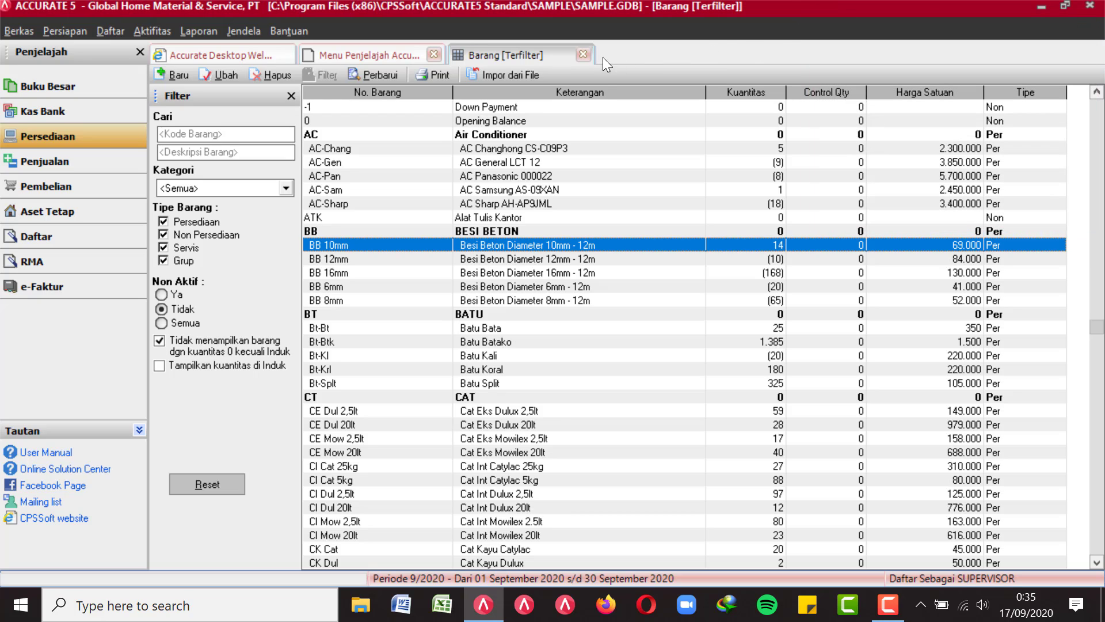
left_click(582, 54)
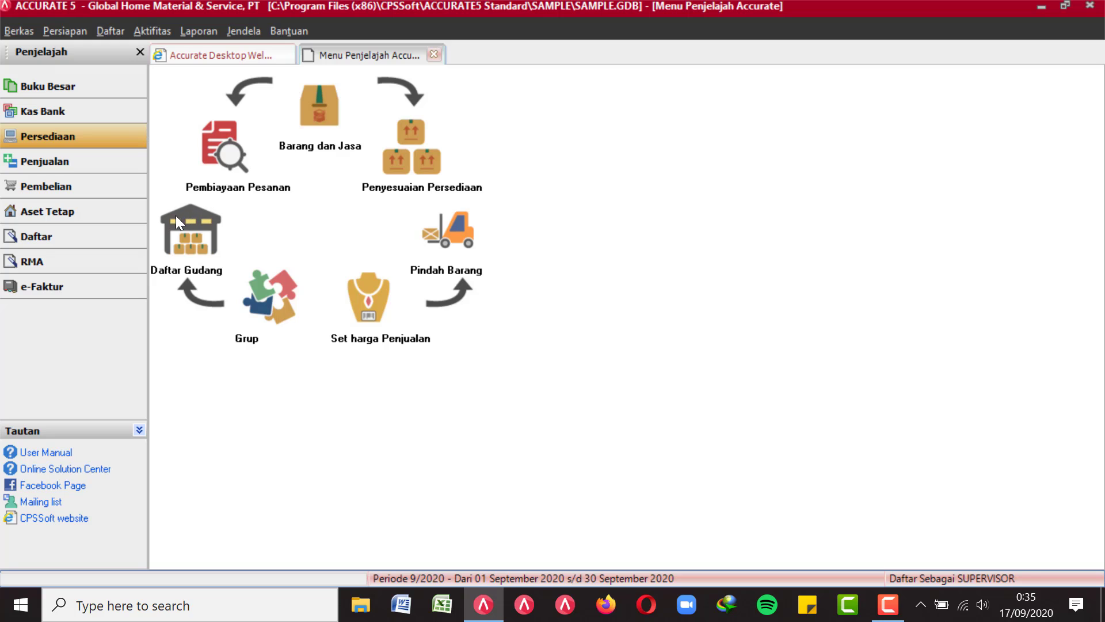
- Look through the warehouses in Daftar Gudang, and close the list to return to the Persediaan module
left_click(195, 239)
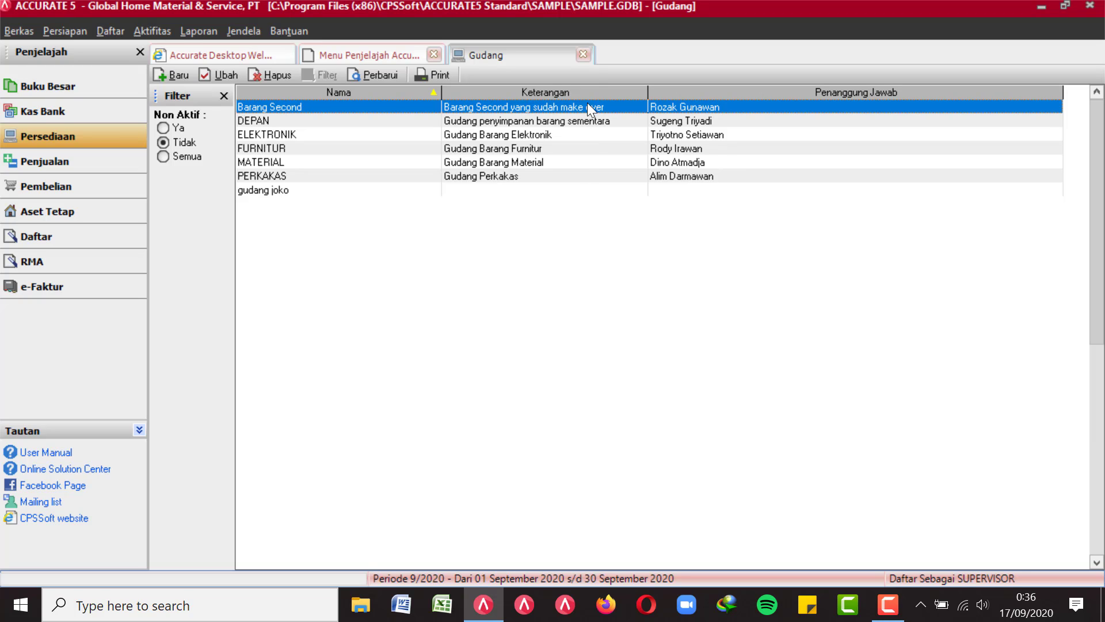
left_click(588, 55)
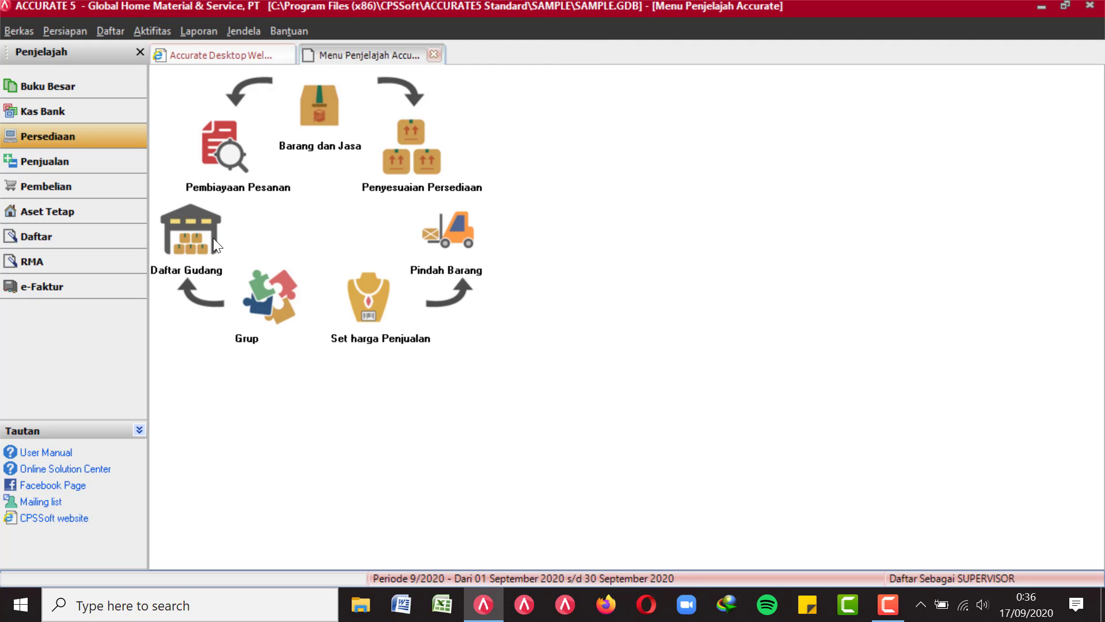
- Start a new item transfer through Pindah Barang, from warehouse DEPAN to warehouse gudang joko
left_click(475, 242)
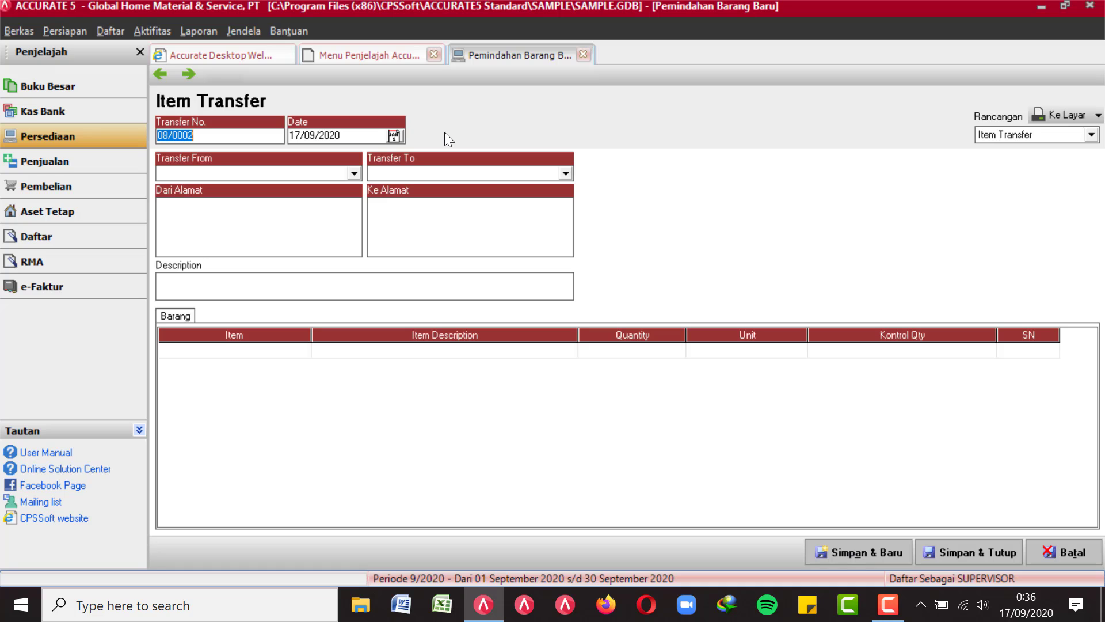
left_click(302, 347)
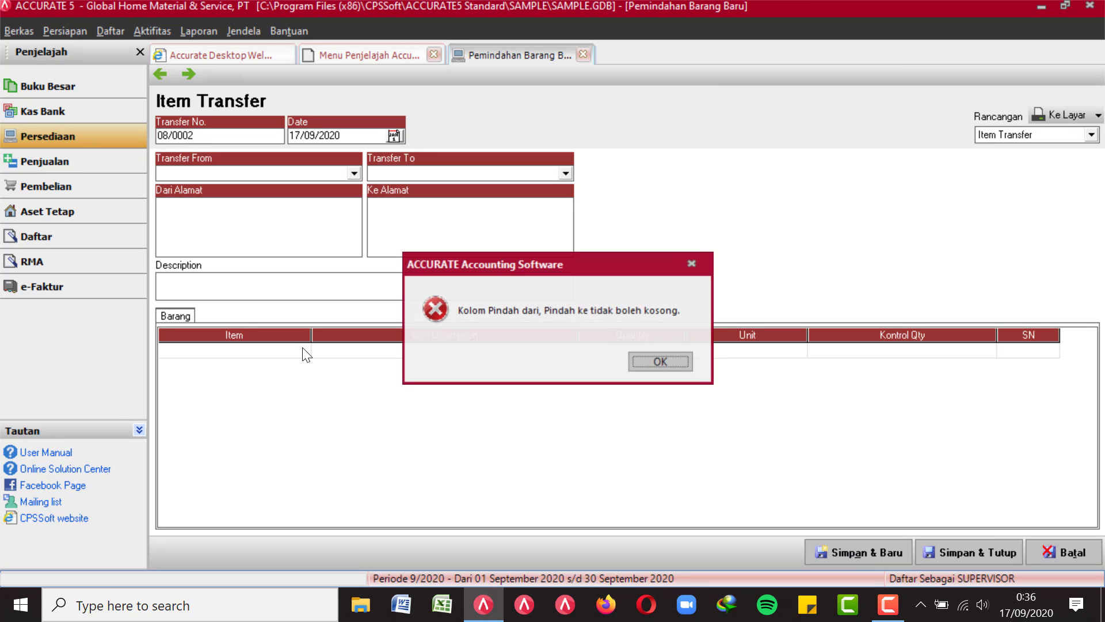
left_click(671, 366)
left_click(354, 172)
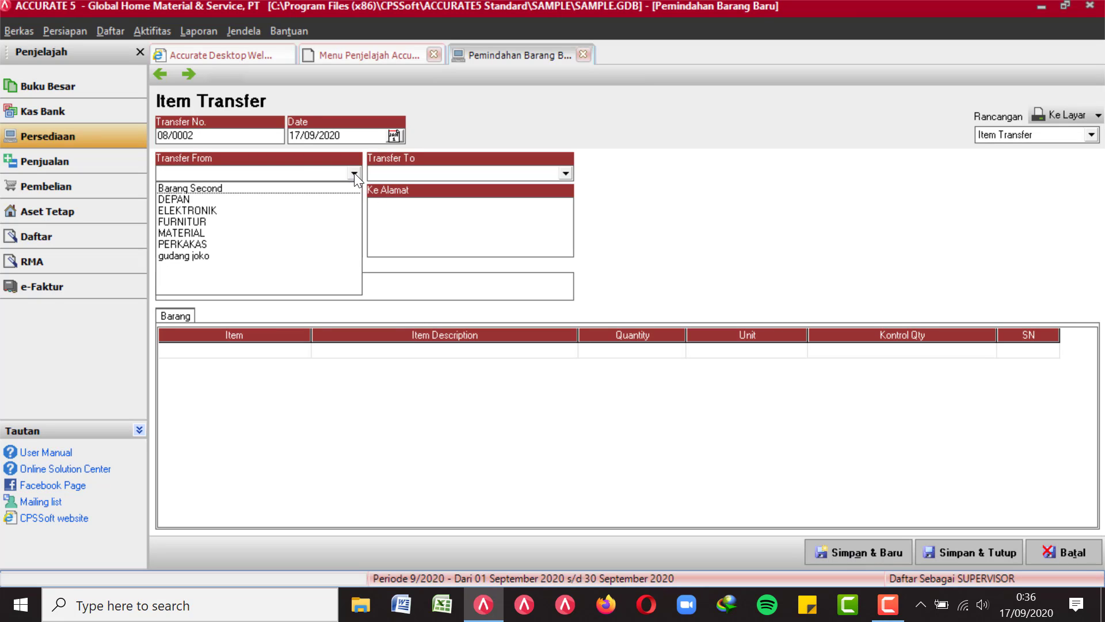
left_click(190, 199)
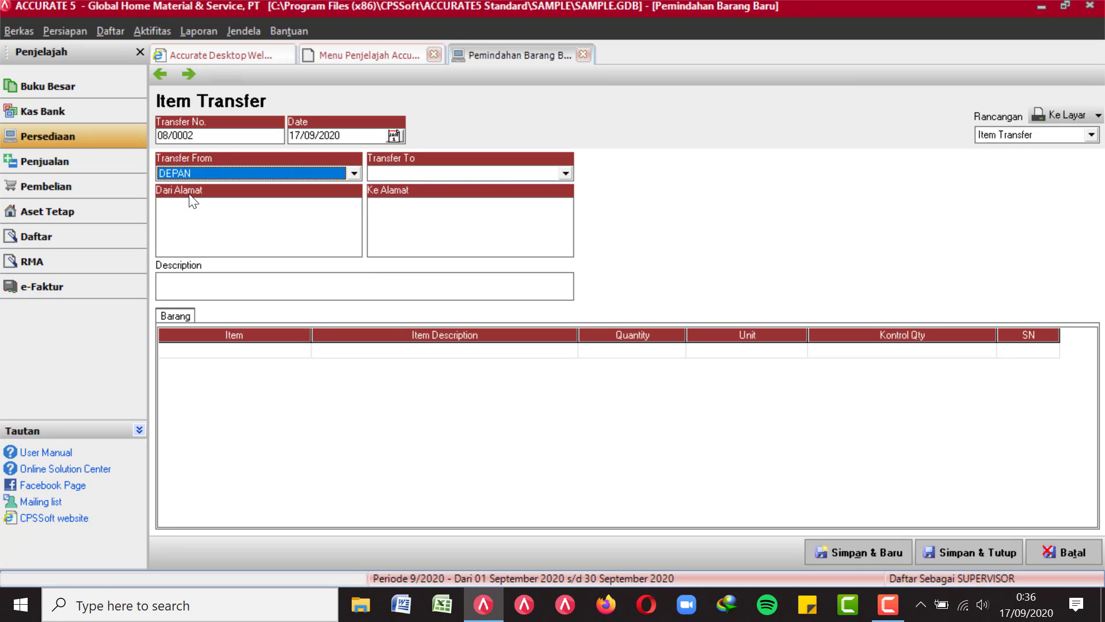
left_click(565, 172)
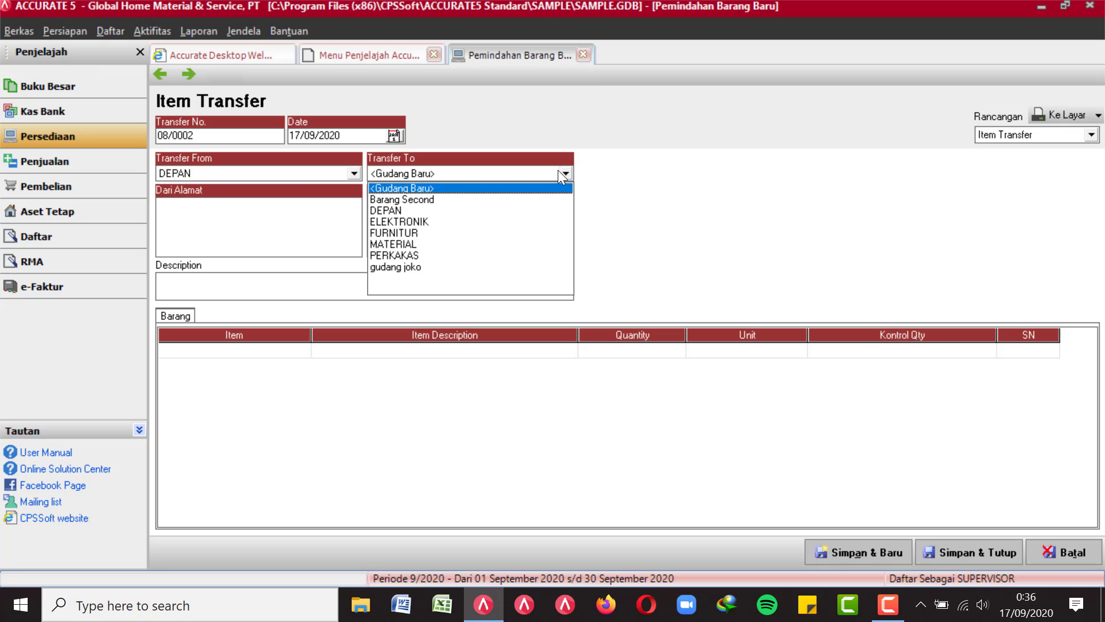
left_click(398, 266)
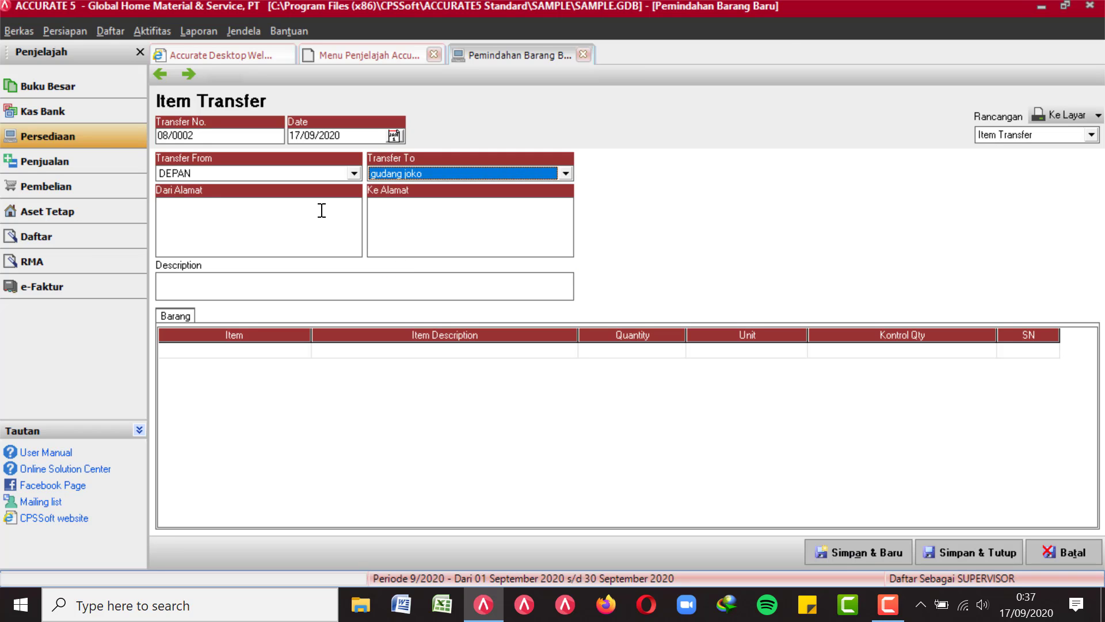
- Add item AC-Gen (AC General LCT 12) to the transfer with a quantity of 15
left_click(302, 352)
left_click(301, 351)
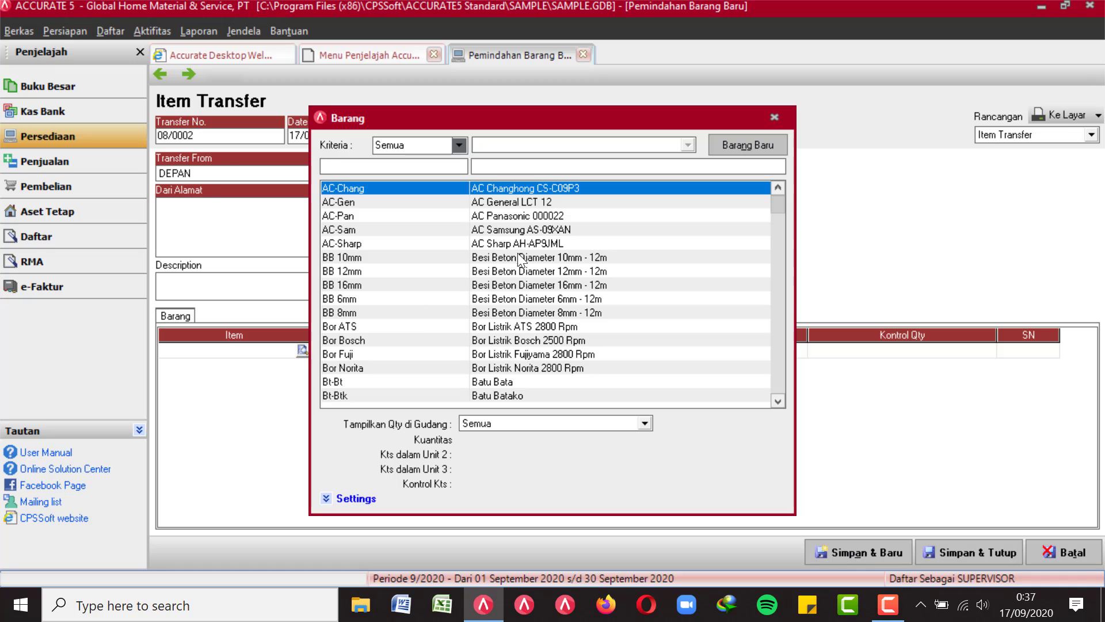
double_click(538, 202)
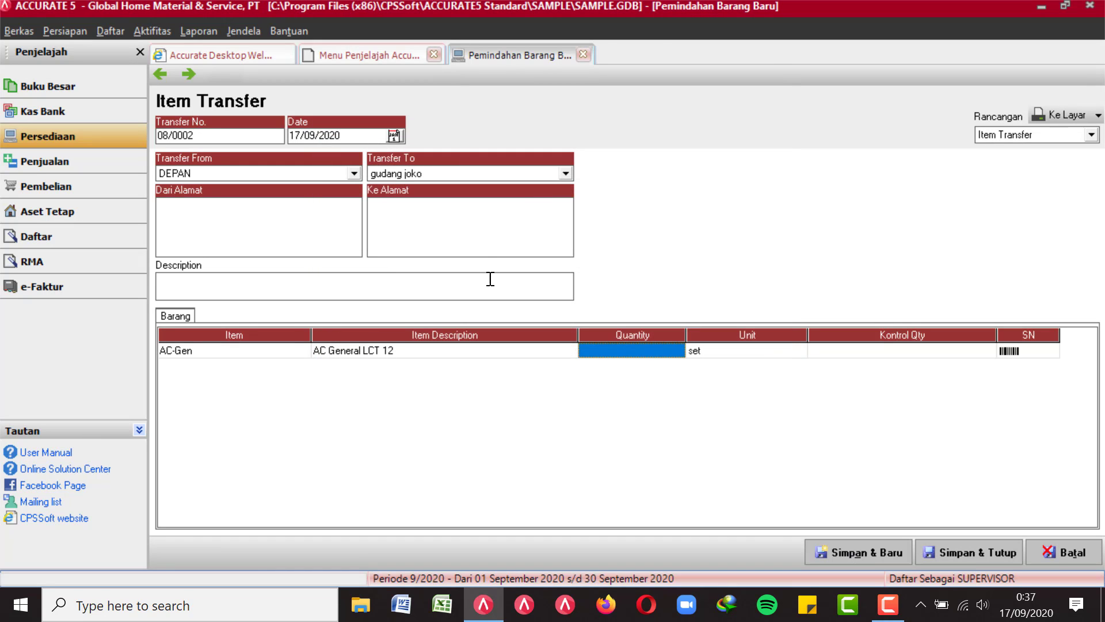
left_click(628, 352)
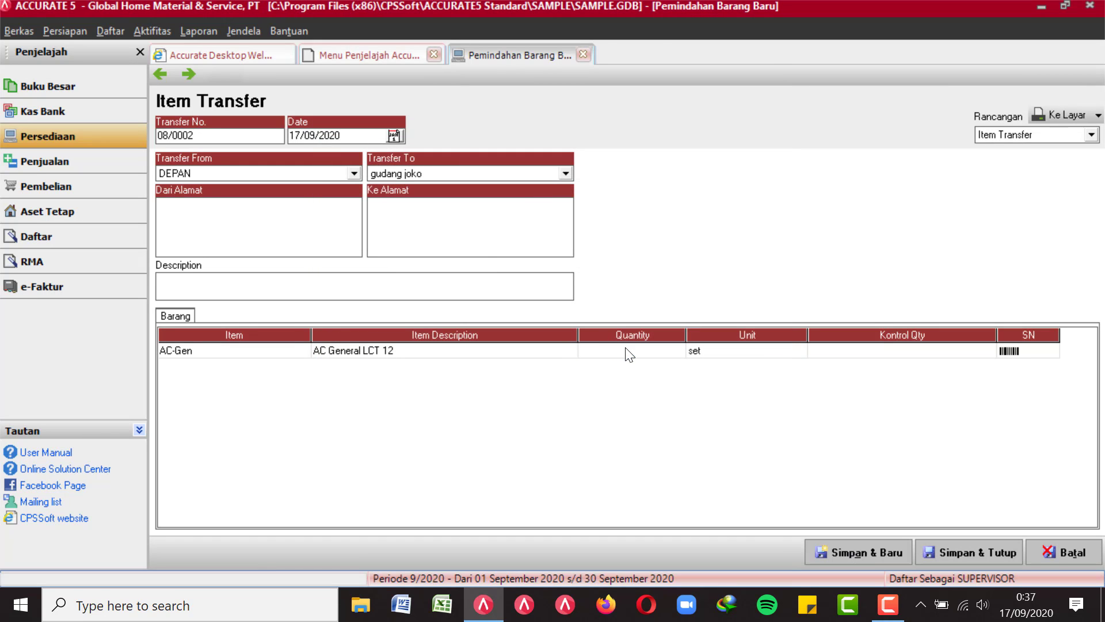
type("15")
key("Tab")
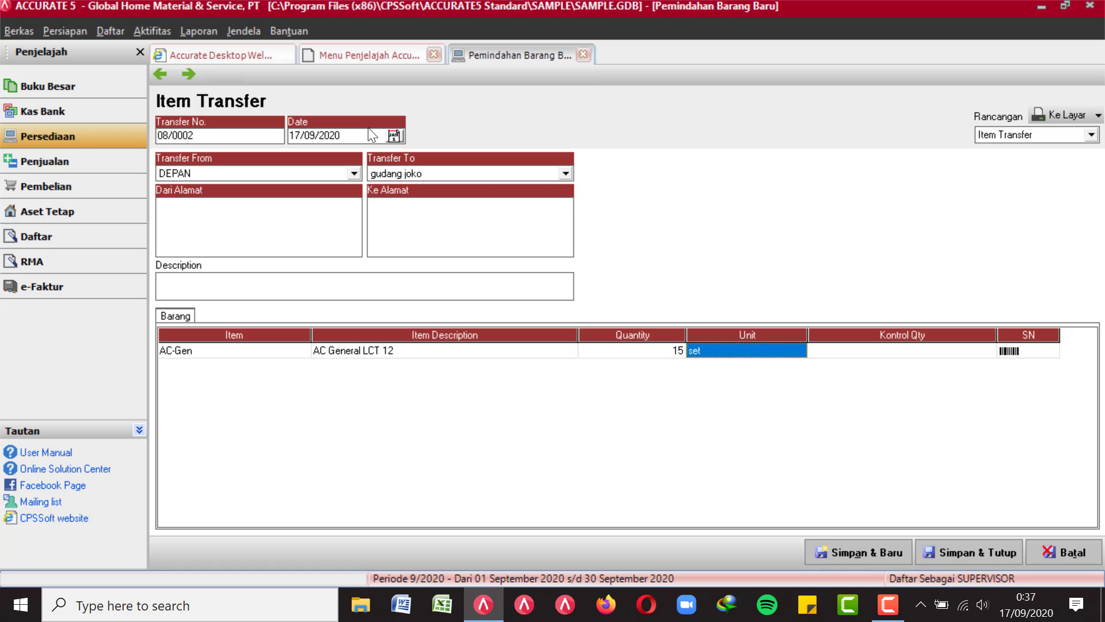
- Accept the AC-Gen line despite insufficient stock in DEPAN, and discard the item transfer without saving
left_click(1065, 553)
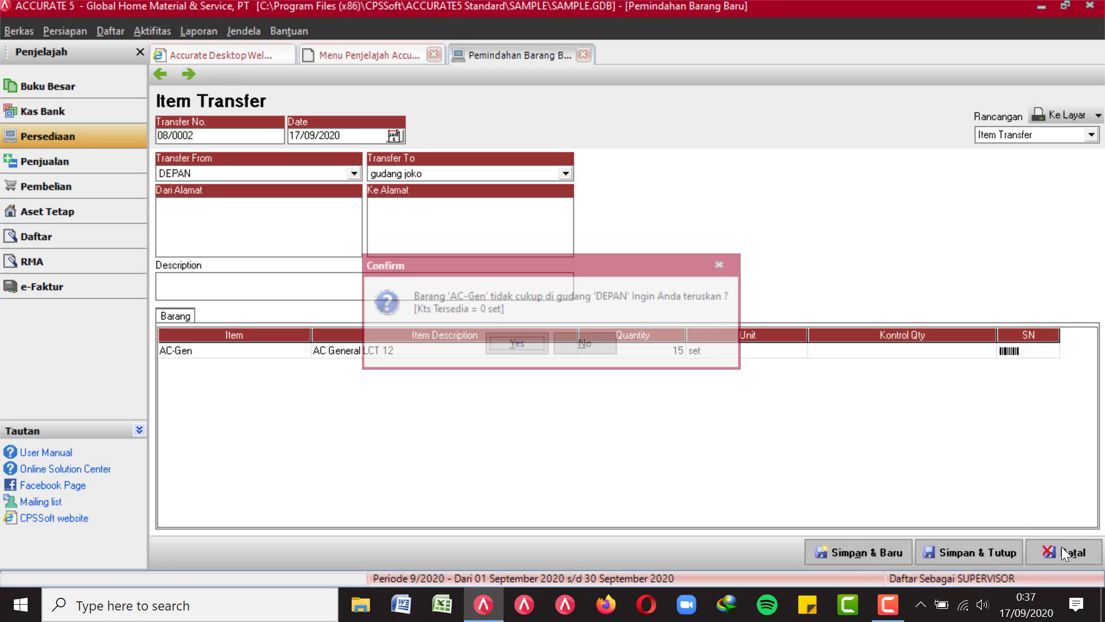
left_click(516, 344)
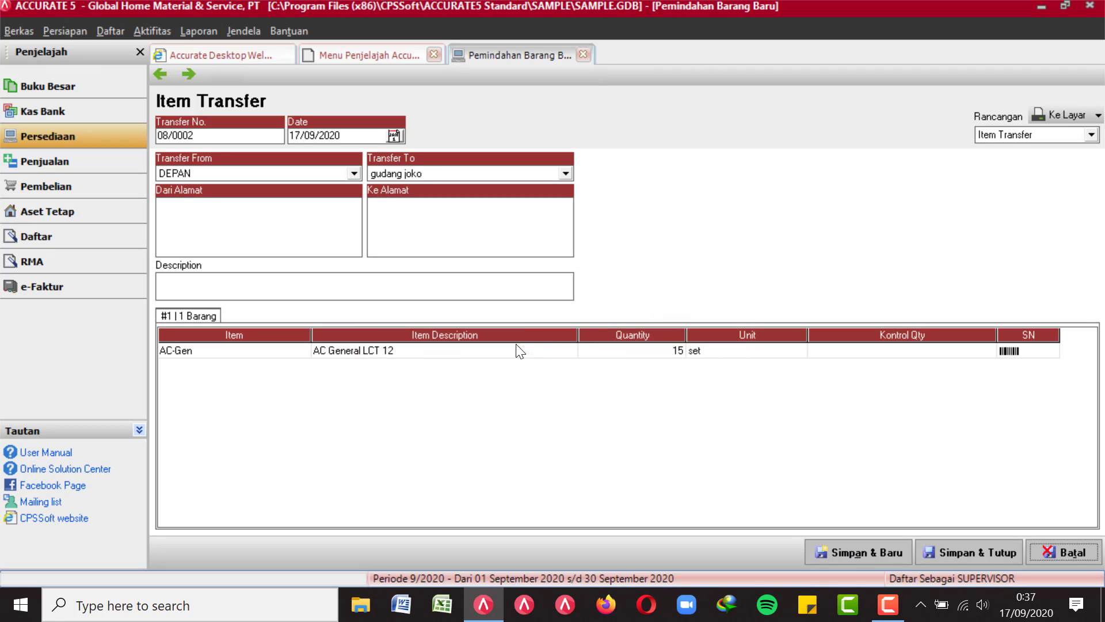
left_click(584, 55)
left_click(561, 345)
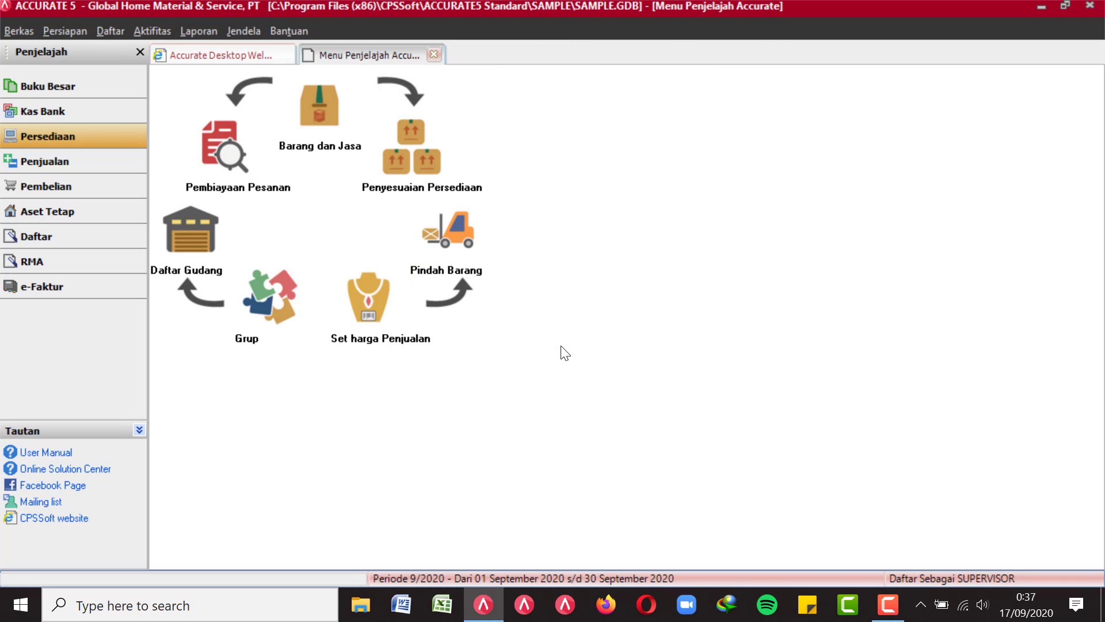
- Open a new selling price adjustment through Set harga Penjualan, and set its Tgl Efektif to 17/10/2020
left_click(381, 317)
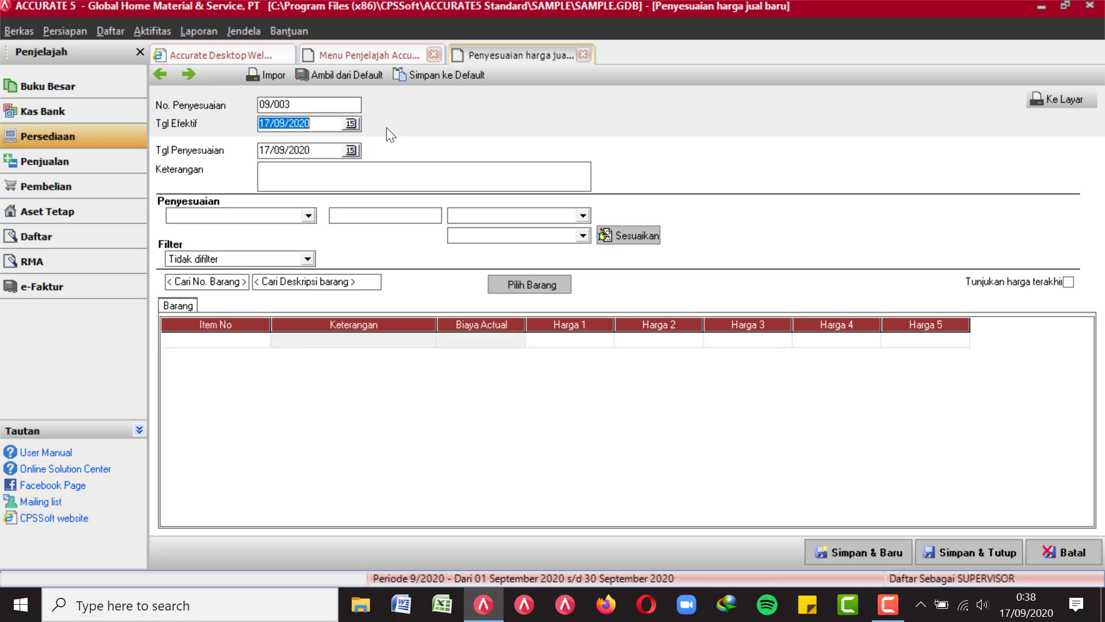
left_click(323, 123)
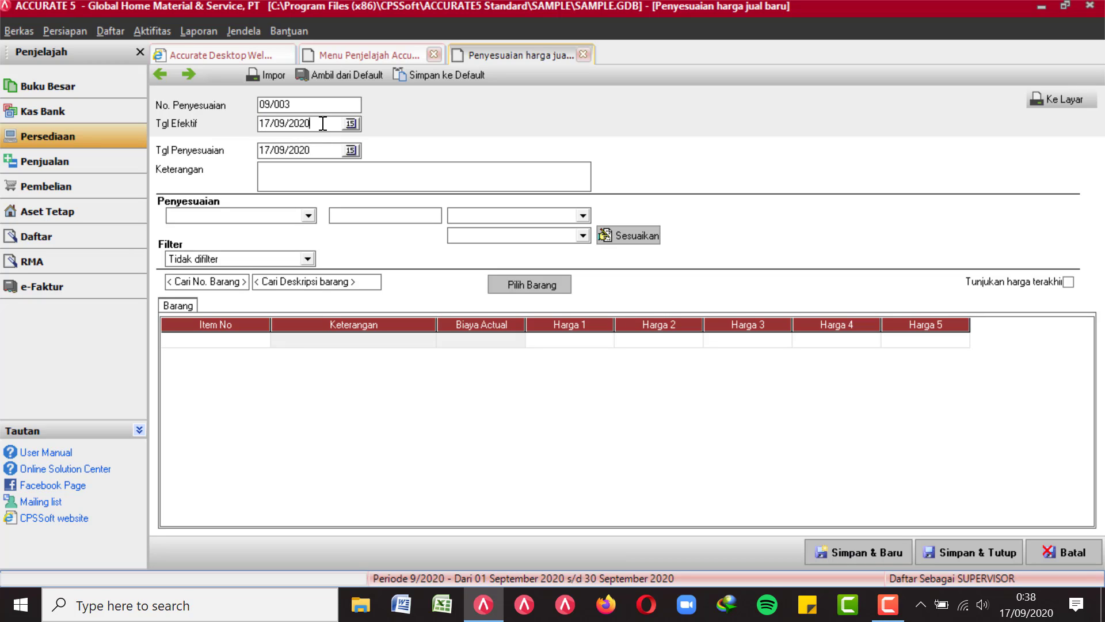
left_click(275, 124)
left_click_drag(276, 124, 283, 125)
type("10")
- Set the Penyesuaian to change Harga Baru 1 using the Persentase method
left_click(308, 217)
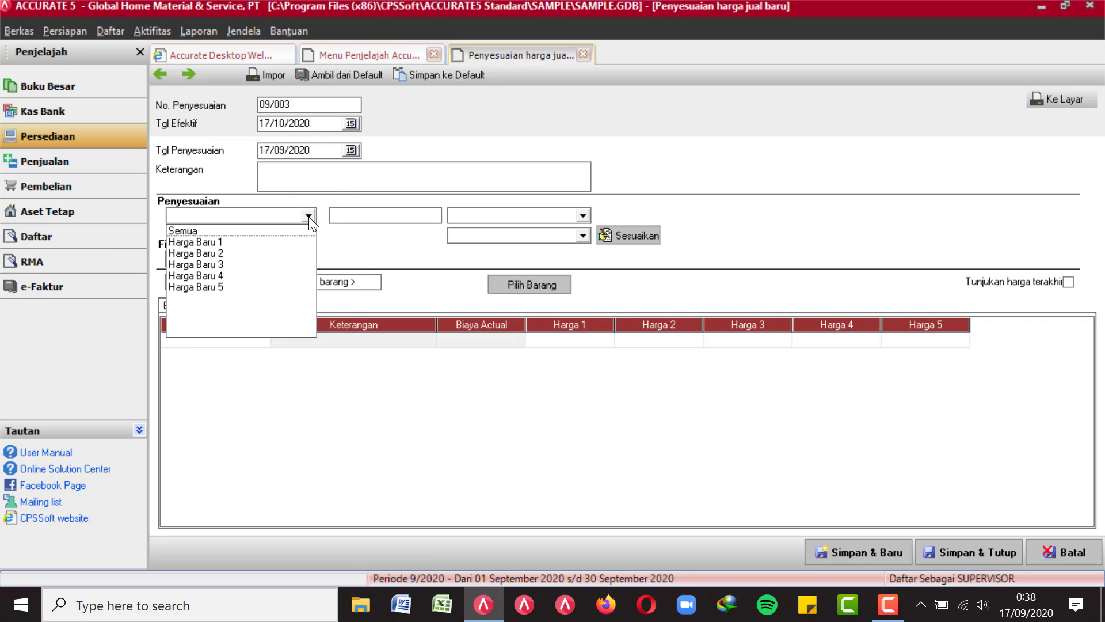
left_click(228, 238)
left_click(228, 239)
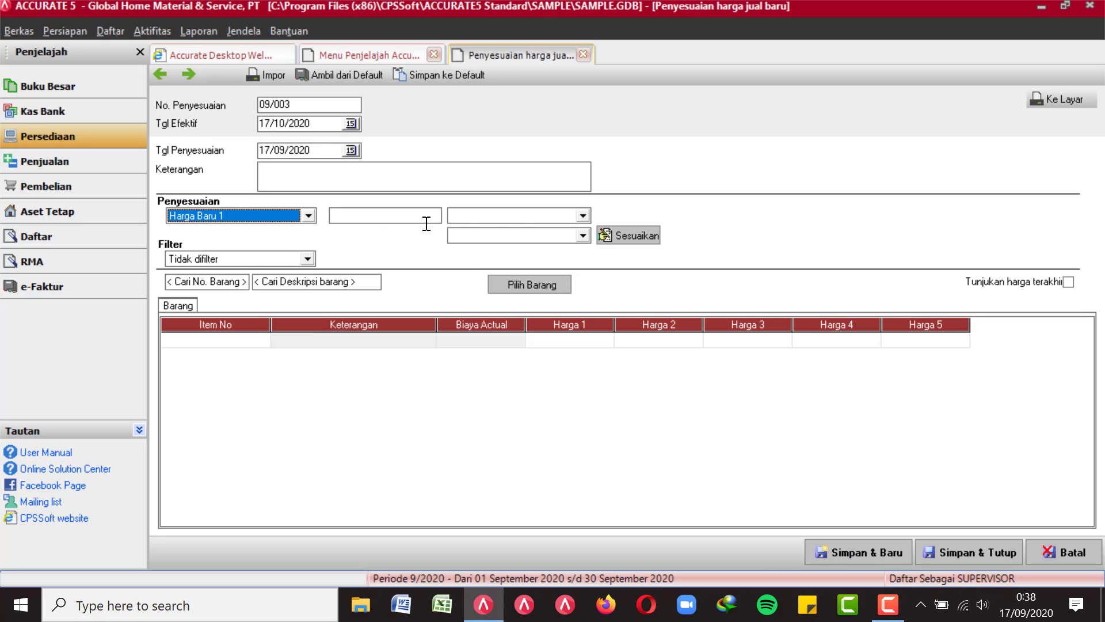
left_click(583, 215)
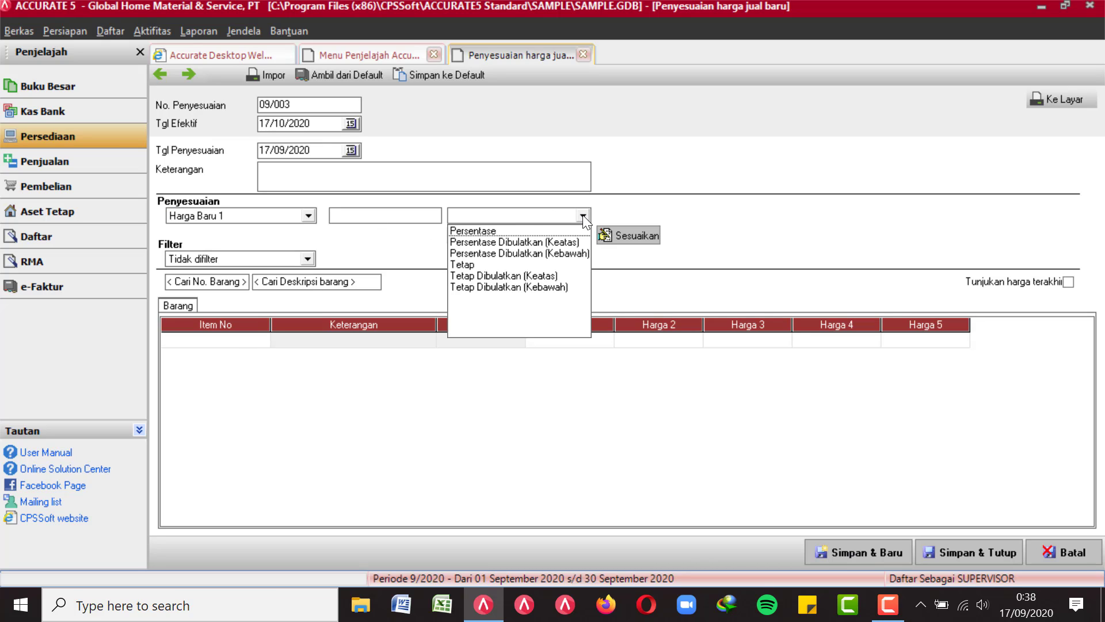
left_click(472, 231)
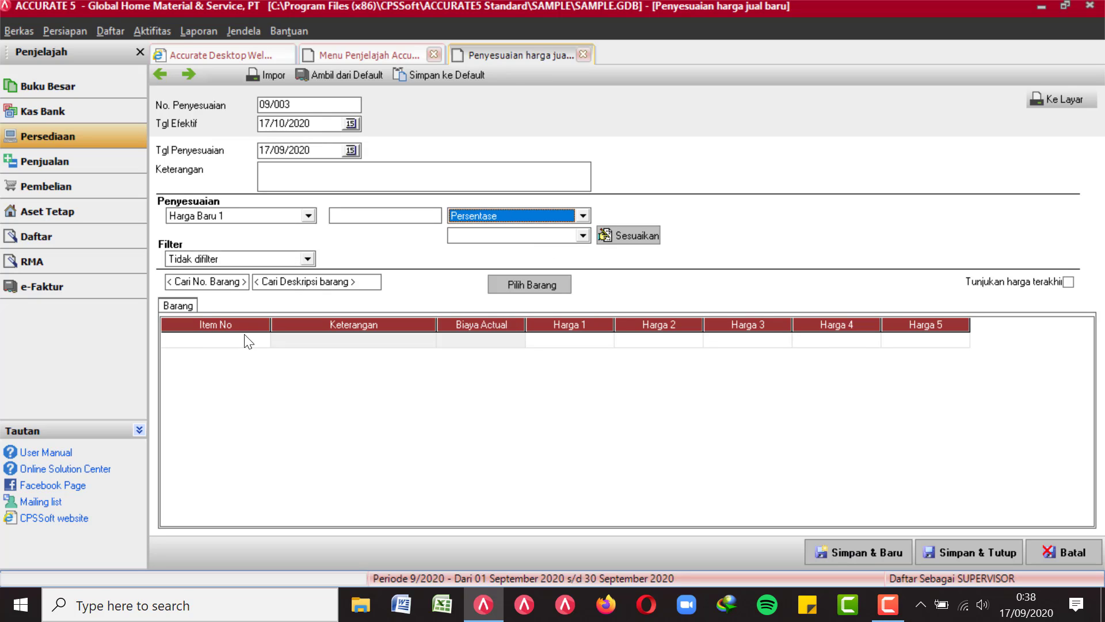
- Add item AC-Sam (AC Samsung AS-09XAN) to the selling price adjustment
left_click(268, 340)
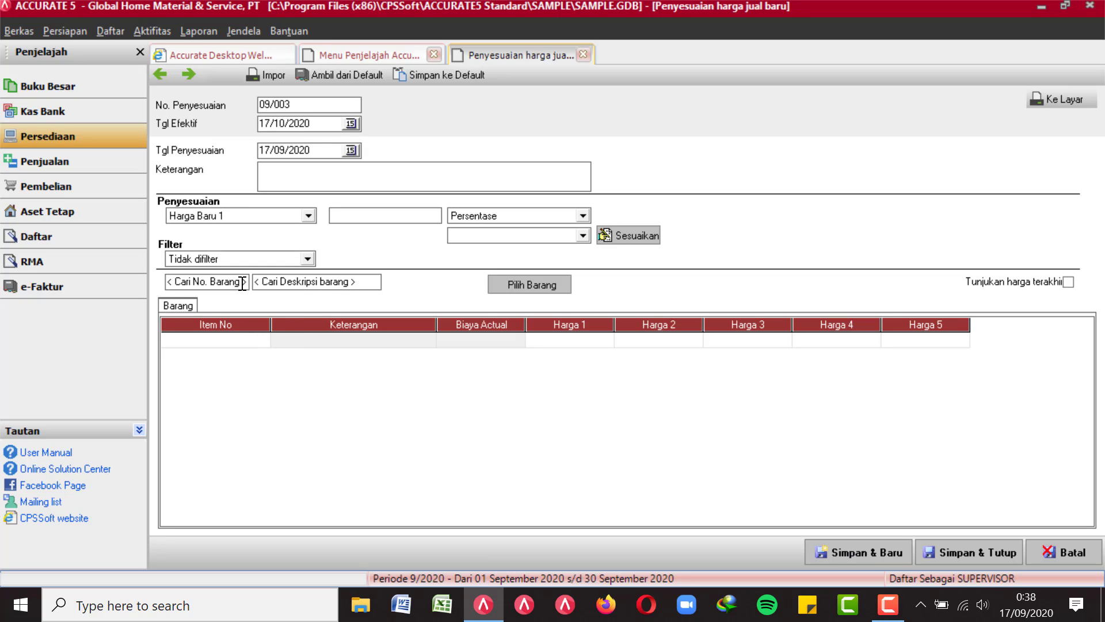
left_click(535, 291)
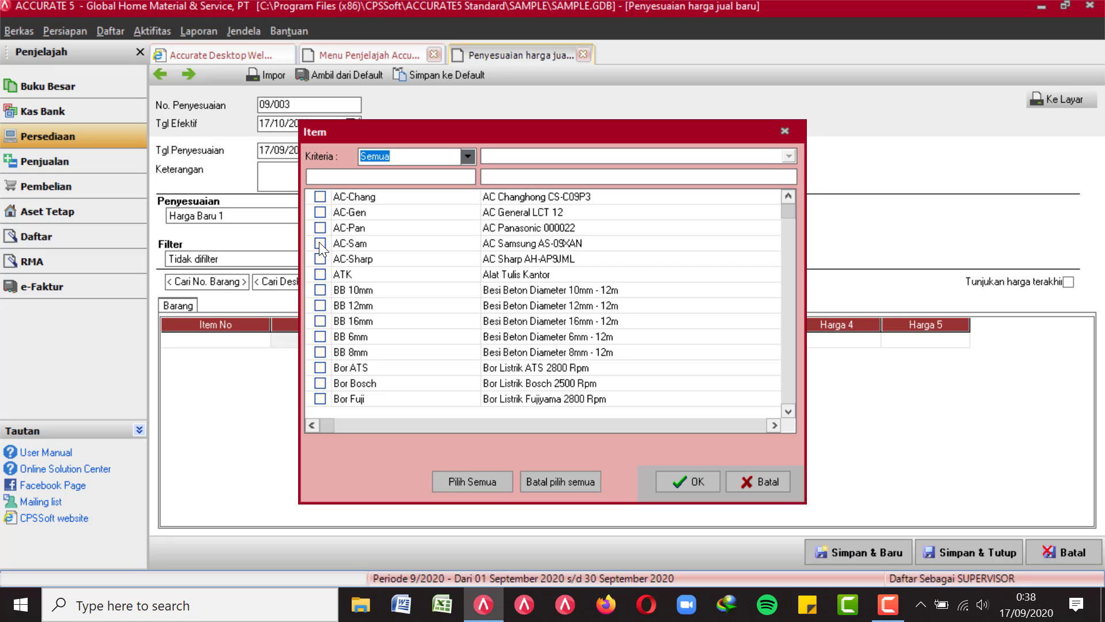
left_click(319, 242)
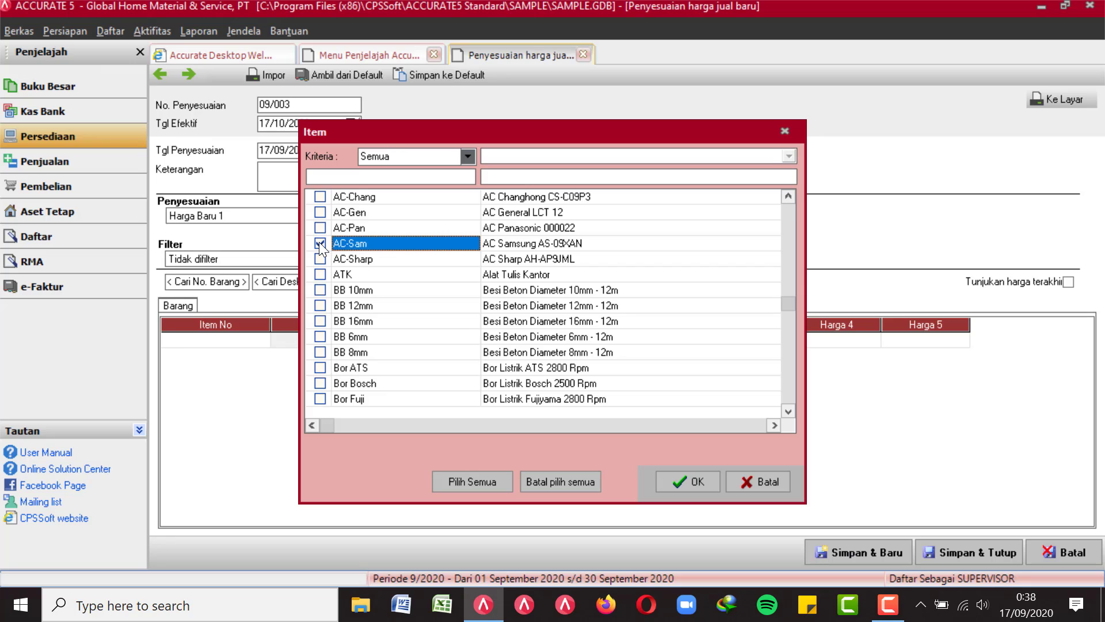
left_click(687, 482)
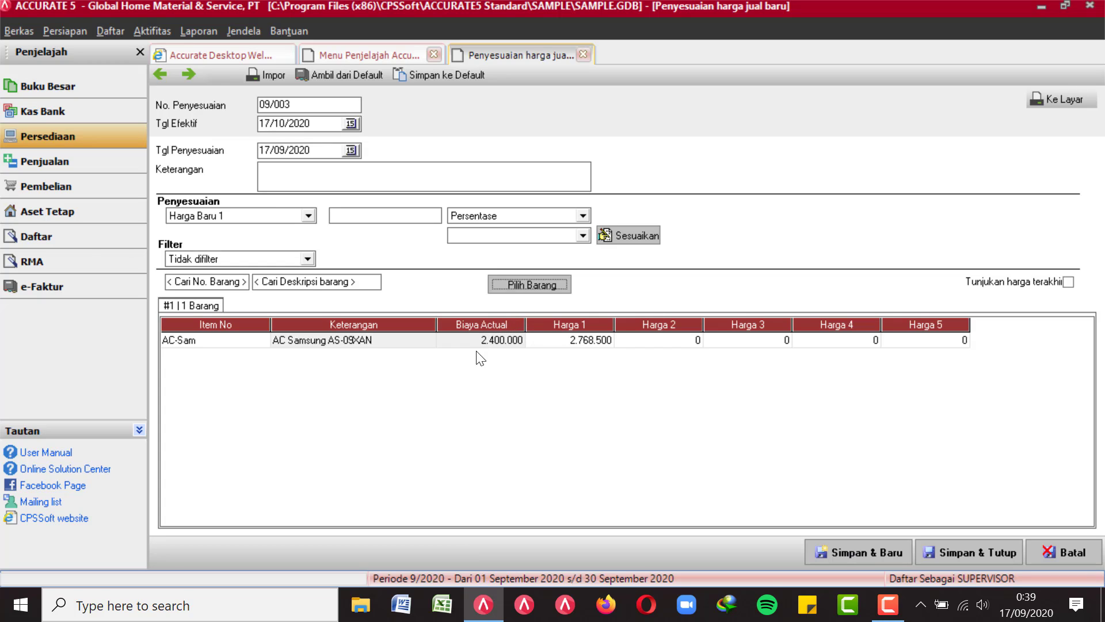
- Set the Harga Baru 1 adjustment to 10 Persentase based on Biaya Aktual and apply it to the AC-Sam line
left_click(390, 221)
type("10")
left_click(515, 342)
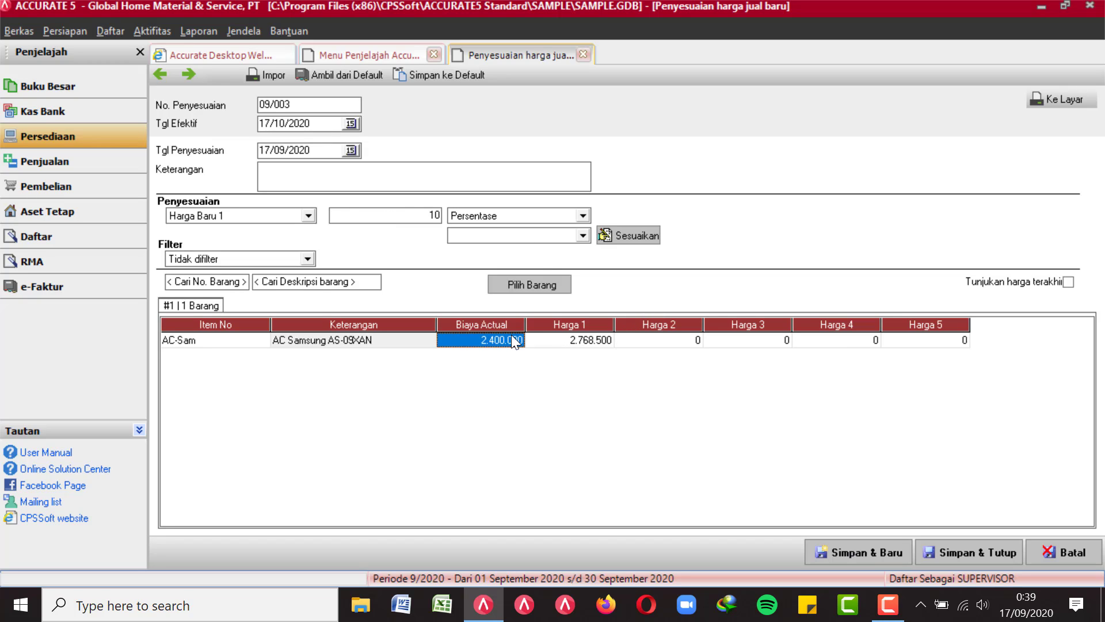
key("Tab")
key("Tab")
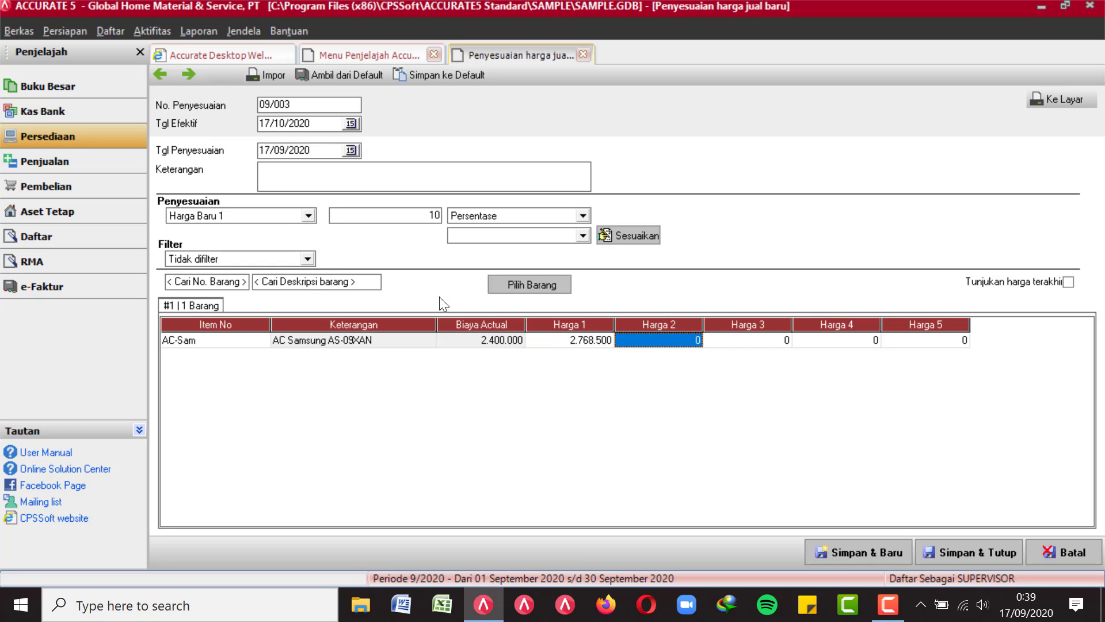
left_click(646, 241)
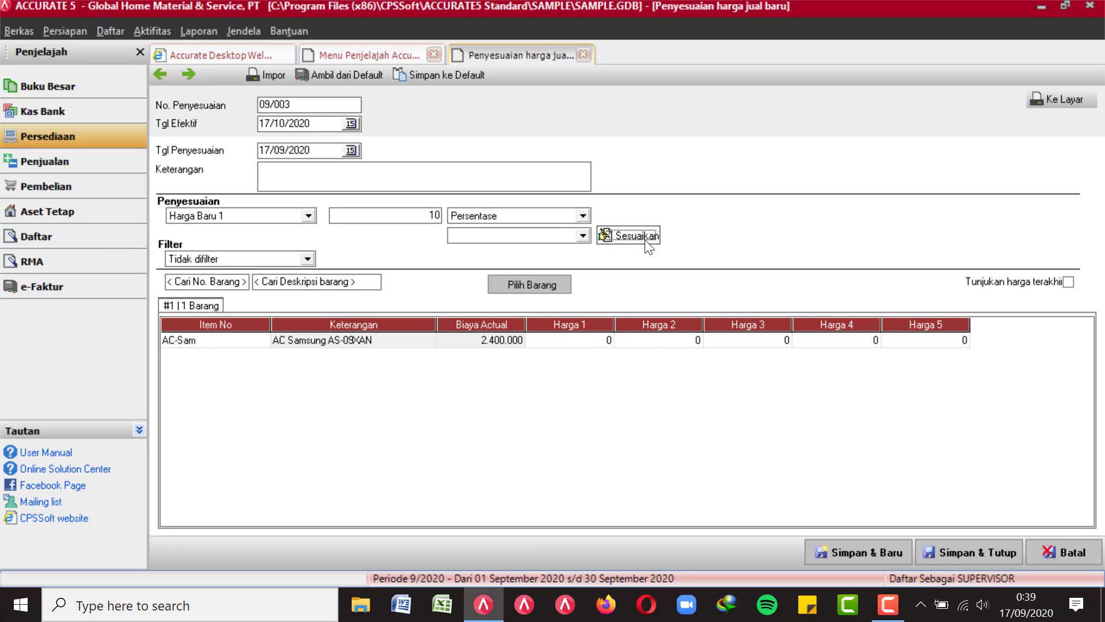
left_click(583, 236)
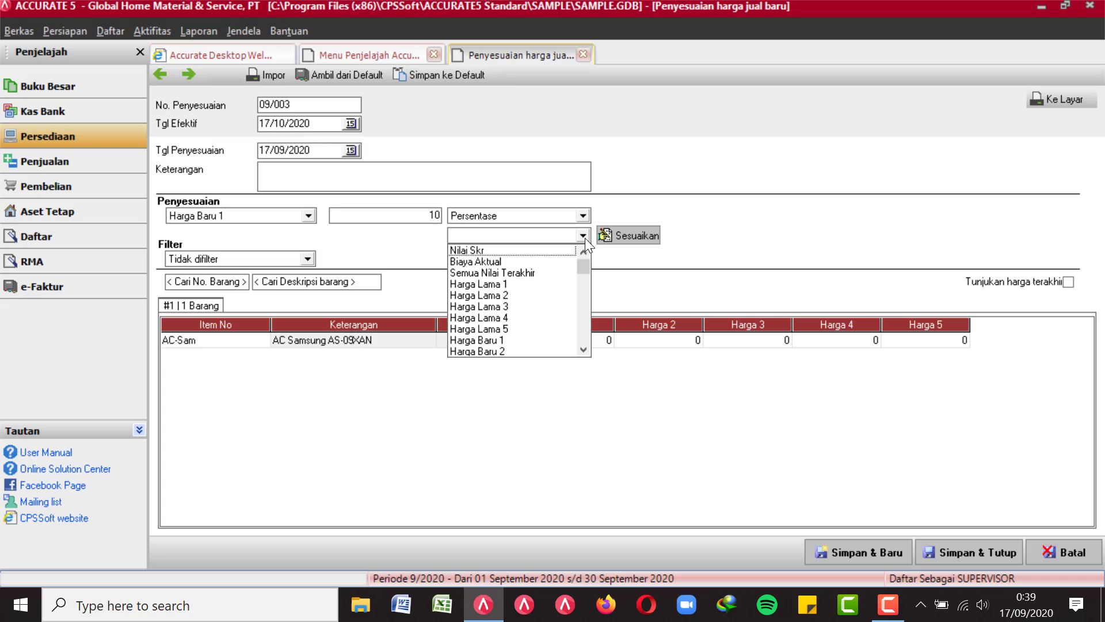
left_click(502, 260)
left_click(628, 236)
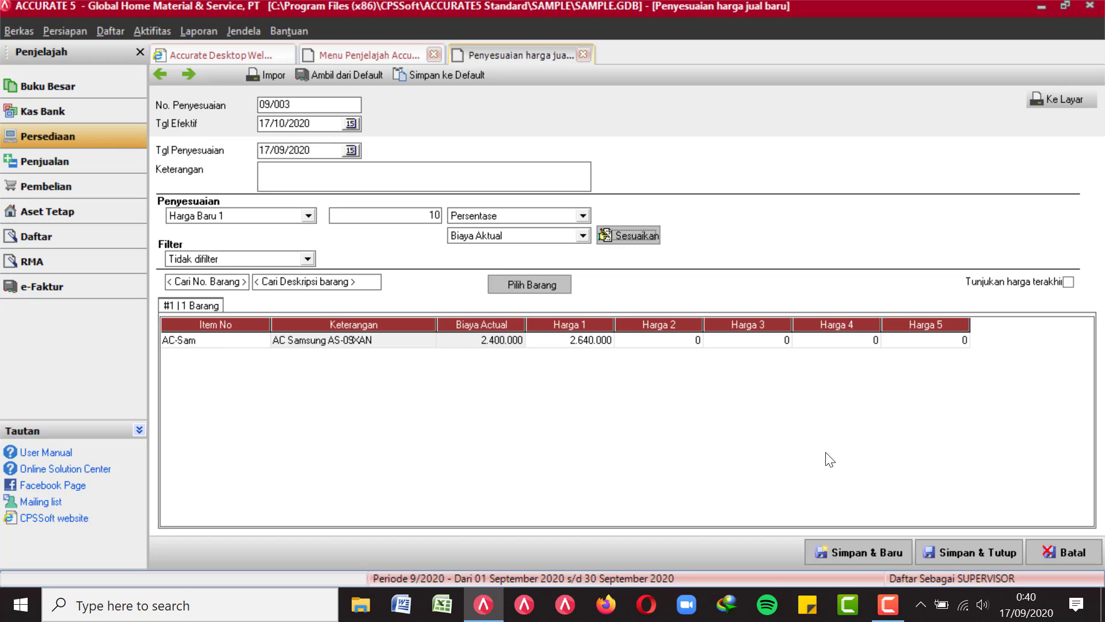
- Discard the selling price adjustment without saving, and open a new item group through Grup
left_click(584, 55)
left_click(556, 341)
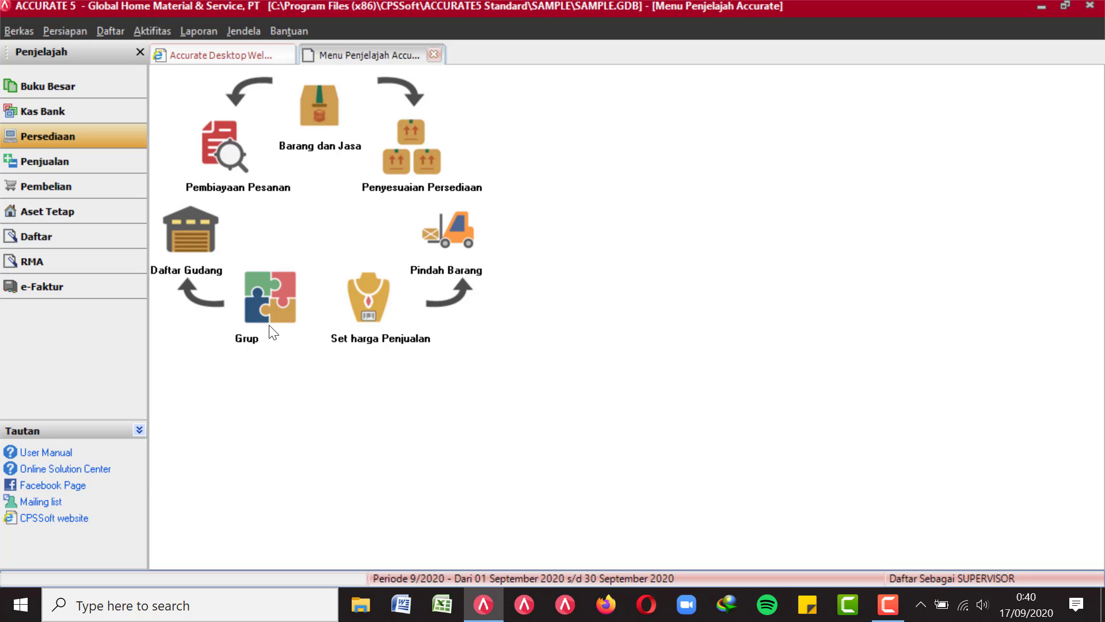
left_click(273, 332)
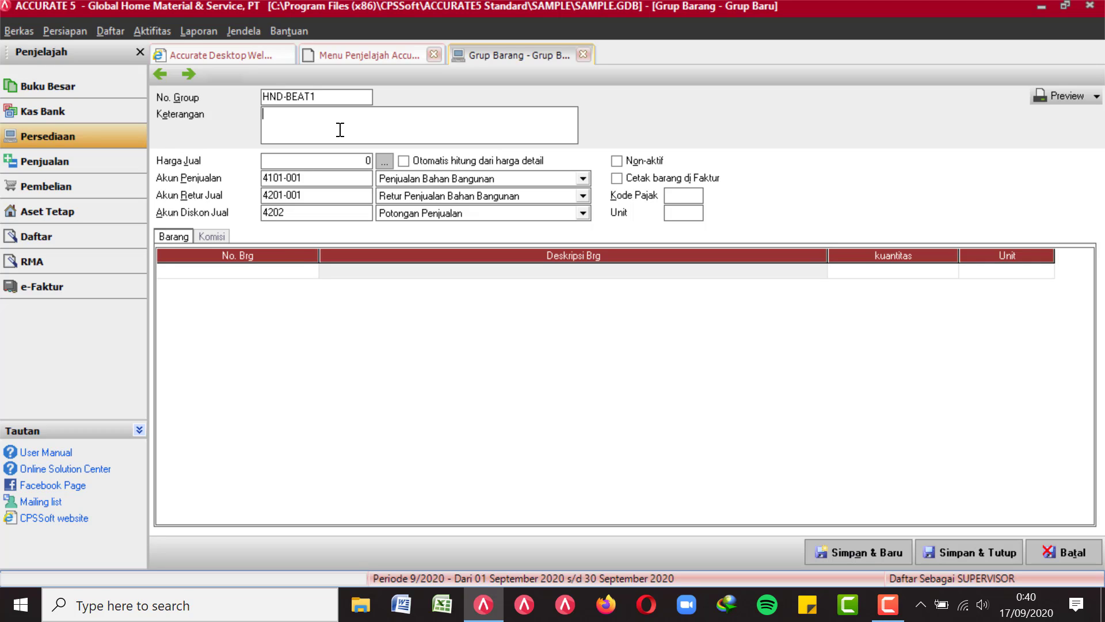
- Add item AC-Chang (AC Changhong CS-C09P3) to the group with a quantity of 1
left_click(305, 271)
left_click(311, 271)
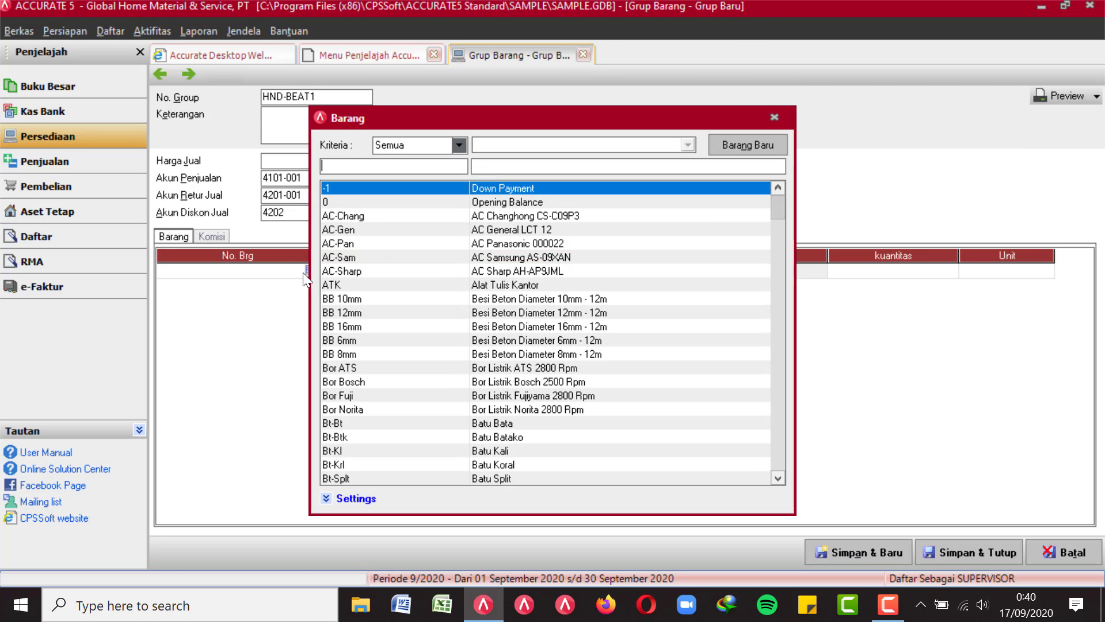
double_click(435, 215)
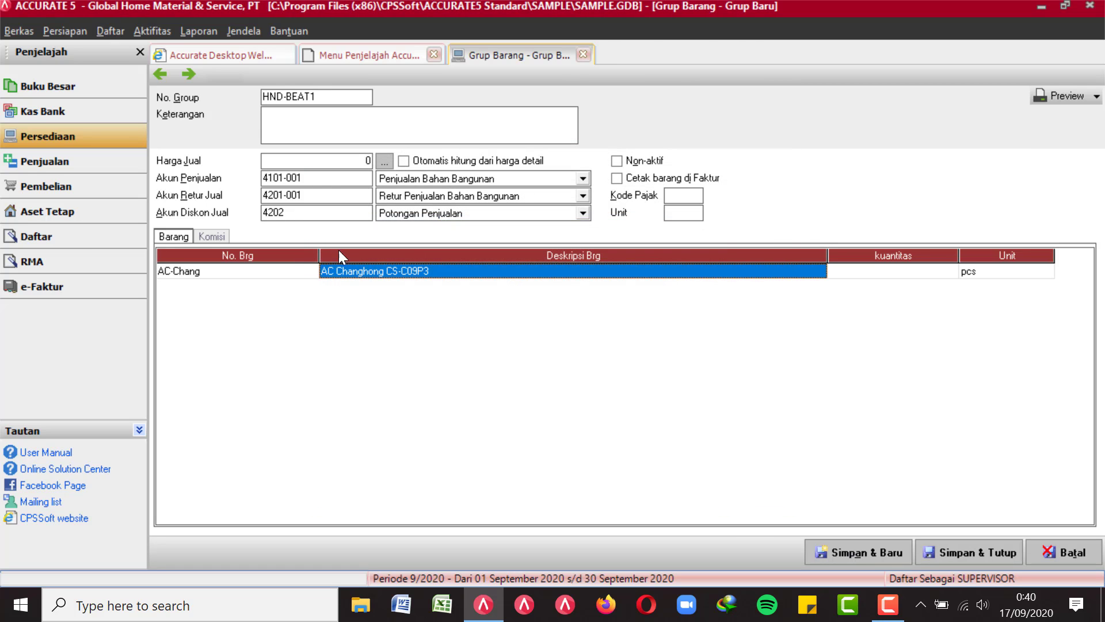
left_click(891, 269)
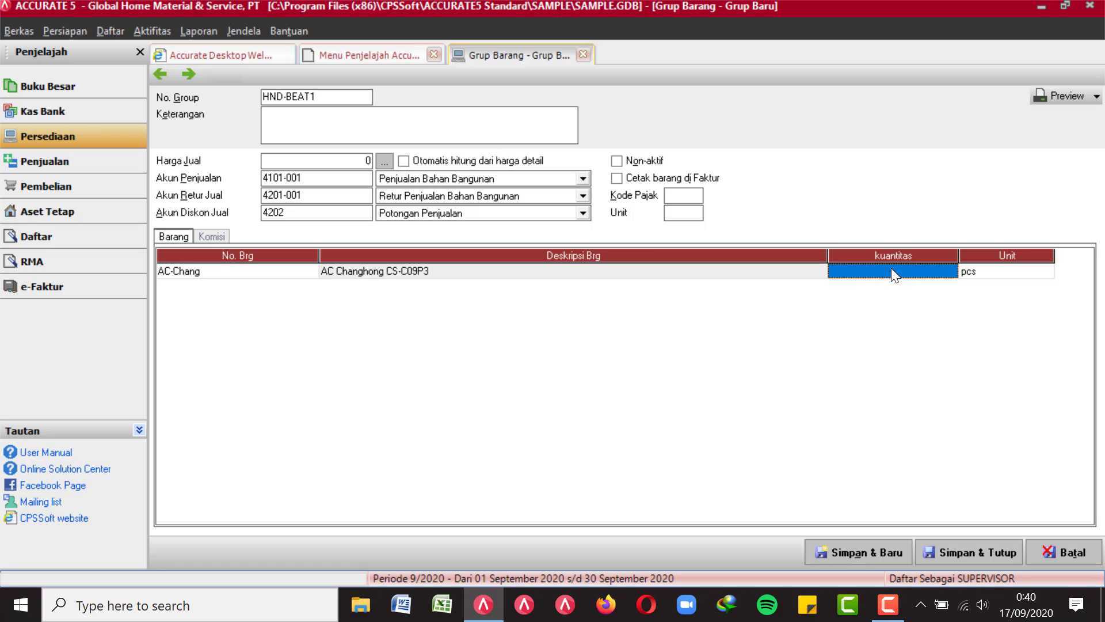
type("1")
key("Return")
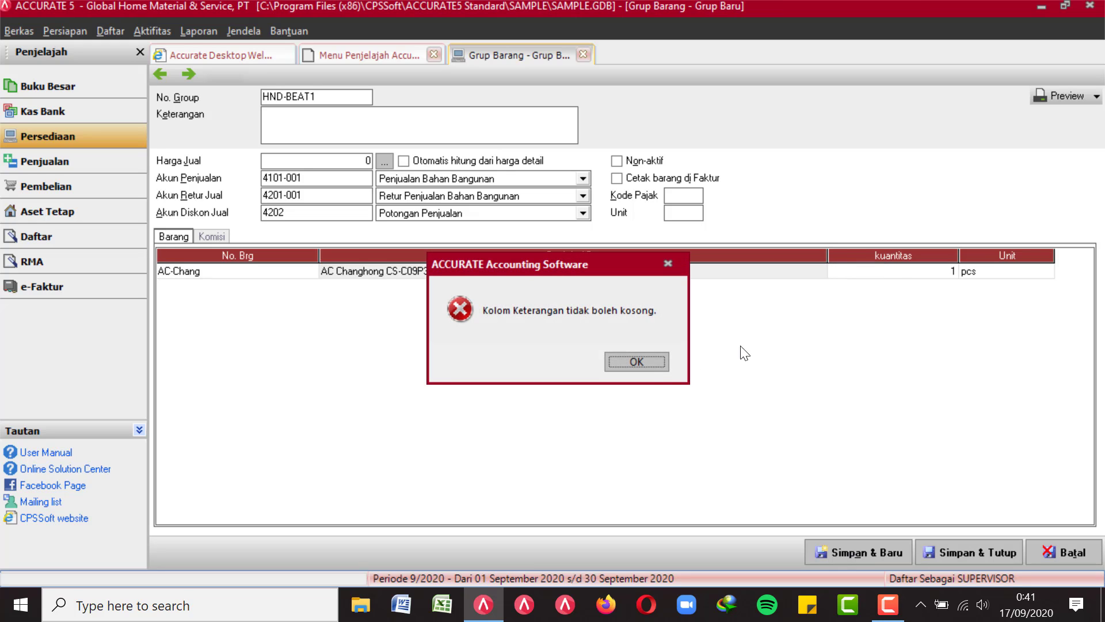
left_click(637, 367)
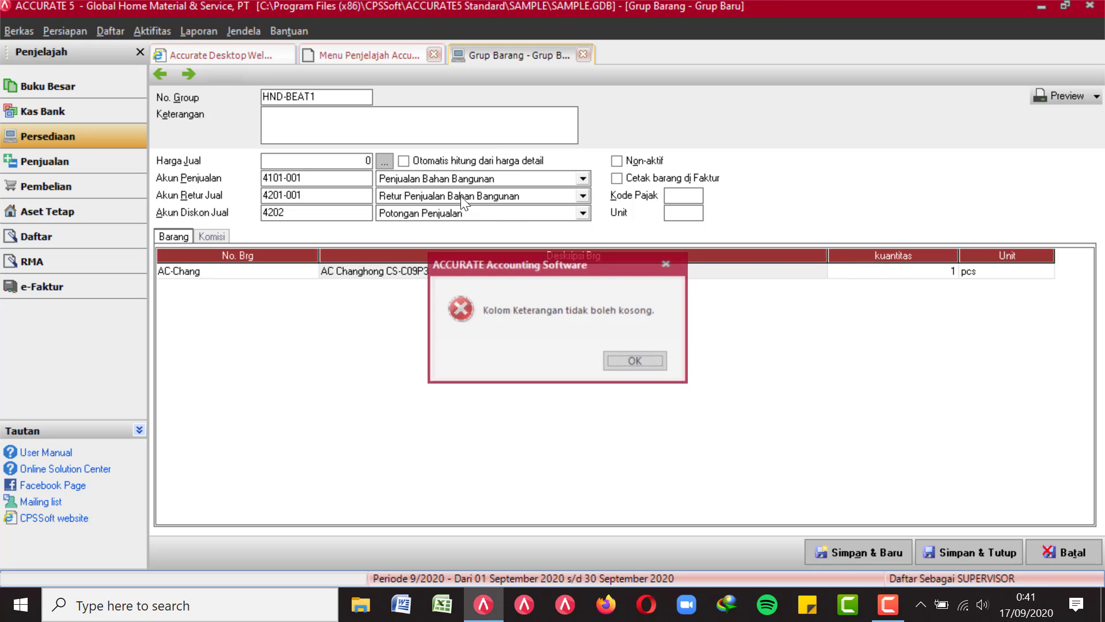
left_click(618, 362)
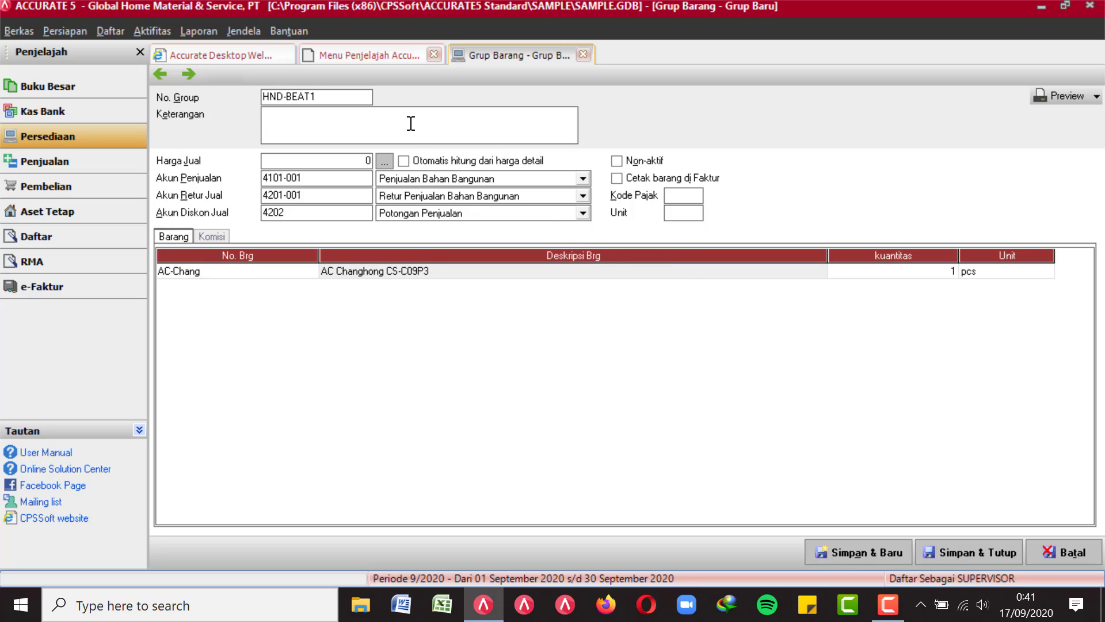
- Enter "penjualan promo" as the group's Keterangan
type("penjuslsn ")
type("promo")
key("BackSpace")
key("BackSpace")
key("BackSpace")
key("BackSpace")
key("BackSpace")
key("BackSpace")
key("BackSpace")
key("BackSpace")
key("BackSpace")
key("BackSpace")
type("alan promo")
left_click(984, 271)
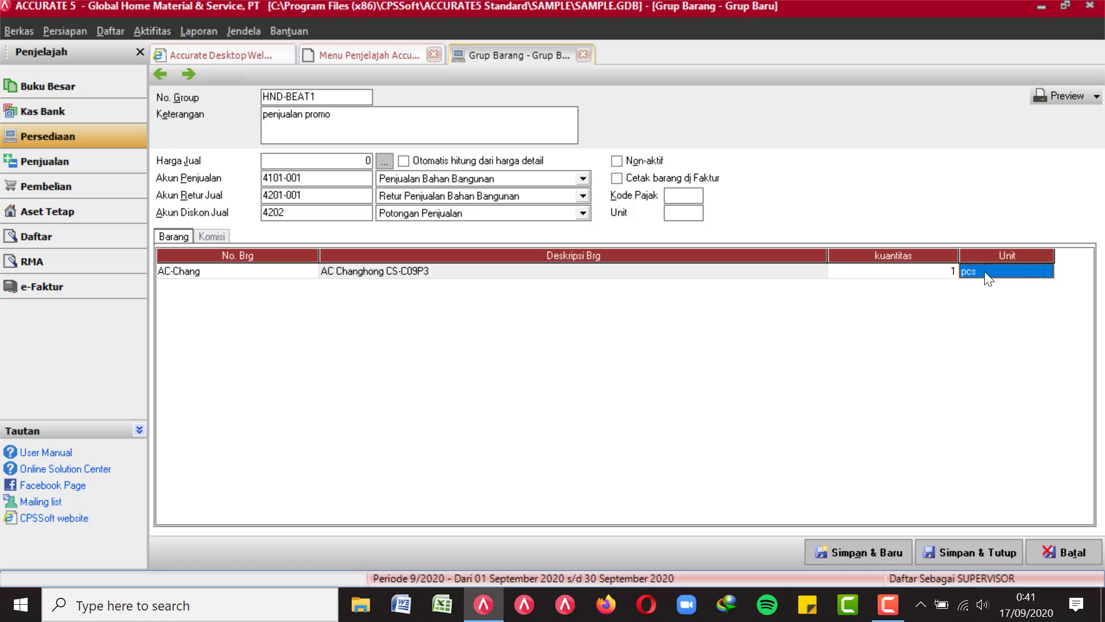
key("Down")
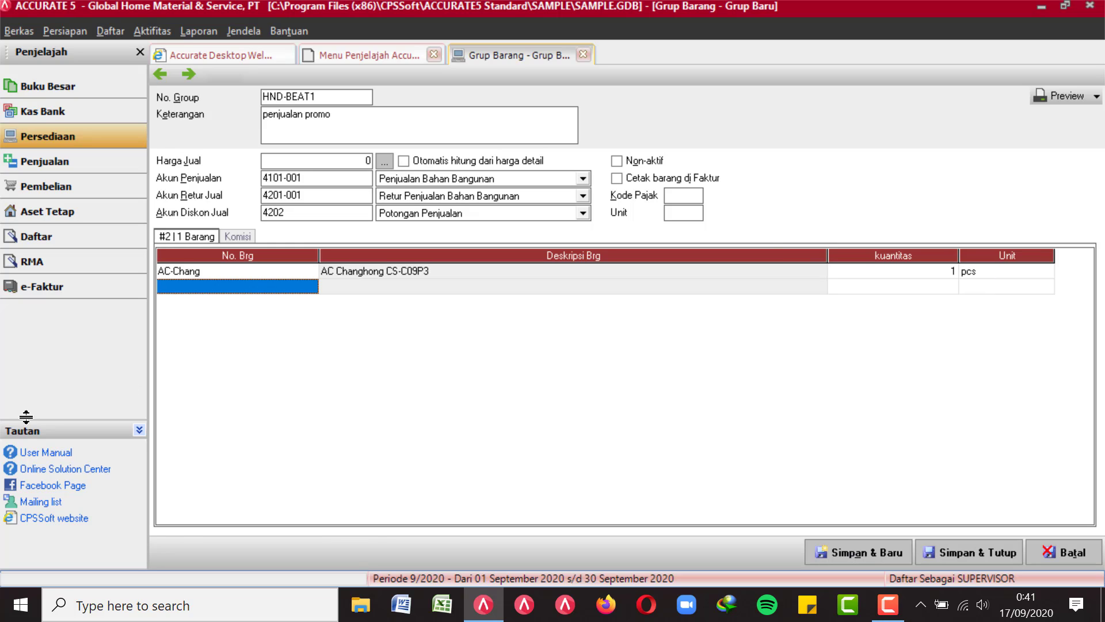
left_click(316, 289)
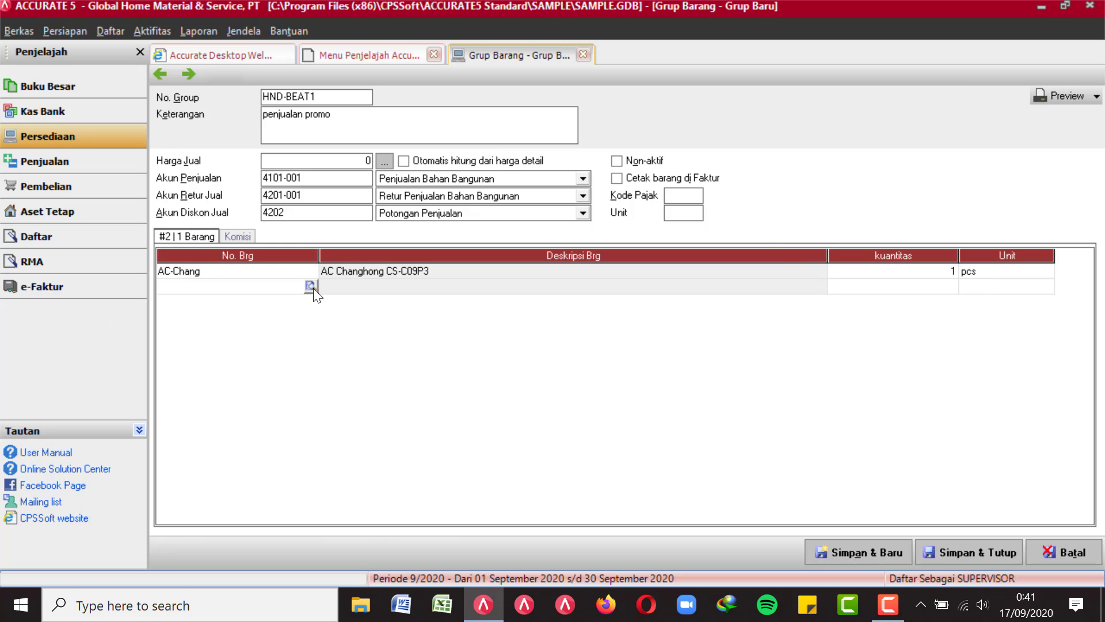
left_click(313, 288)
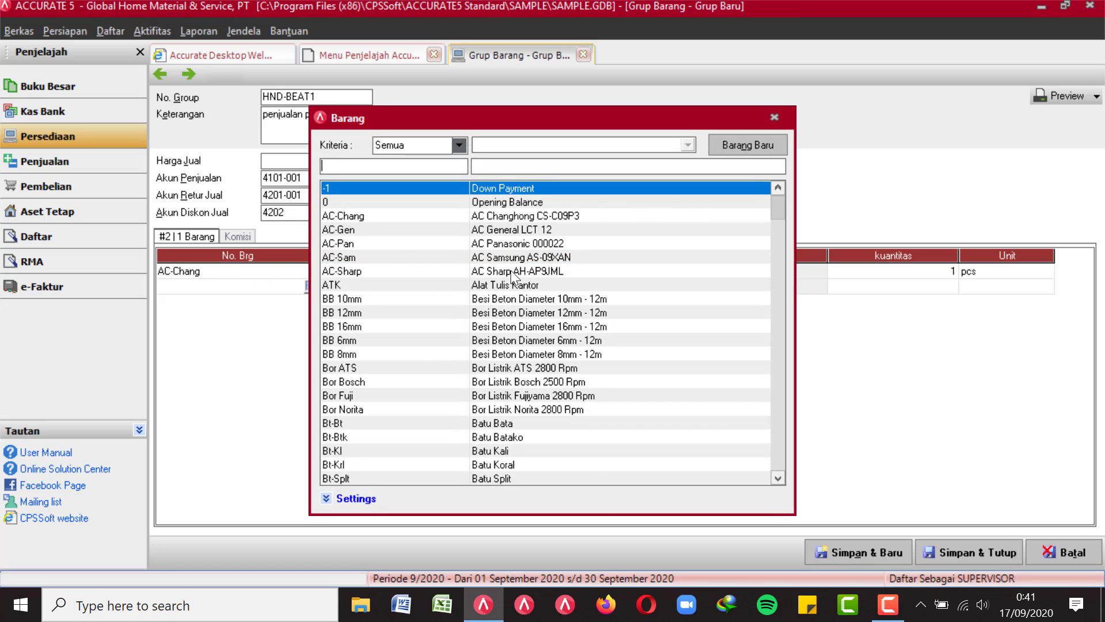
double_click(513, 217)
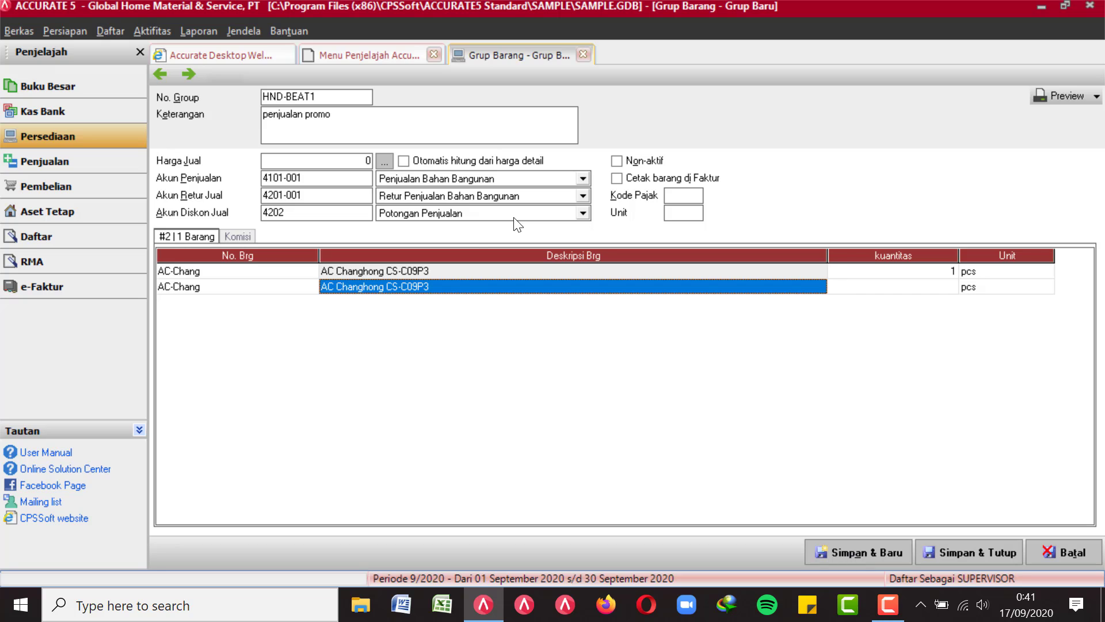
right_click(406, 285)
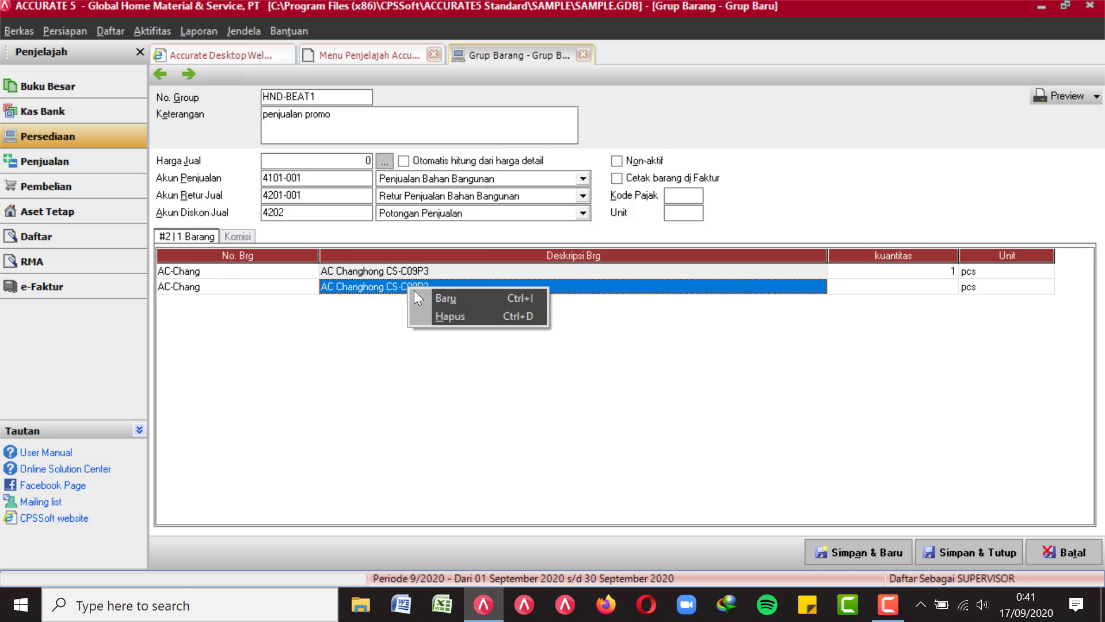
left_click(437, 316)
- Add item AC-Gen (AC General LCT 12) as the group's second line with a quantity of 1
left_click(995, 279)
key("Down")
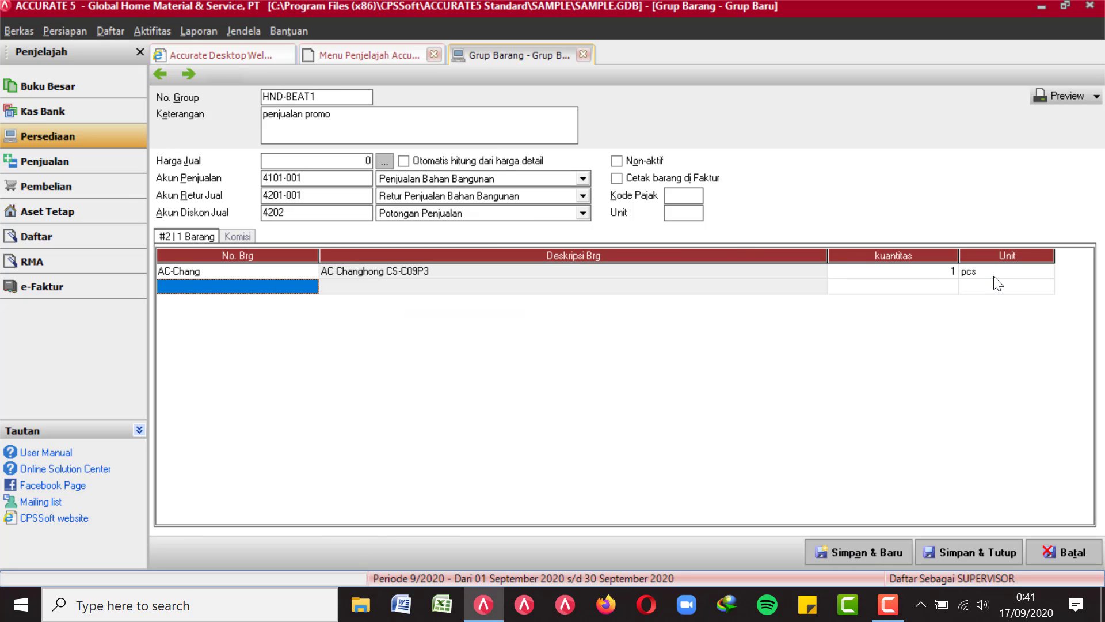
left_click(306, 286)
left_click(307, 286)
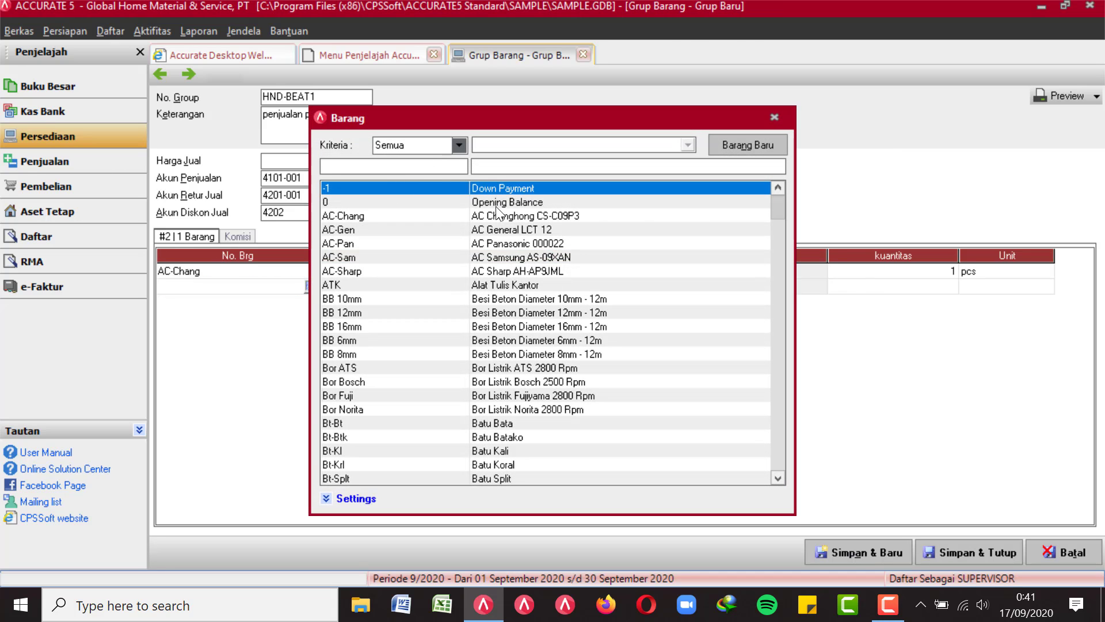
double_click(522, 233)
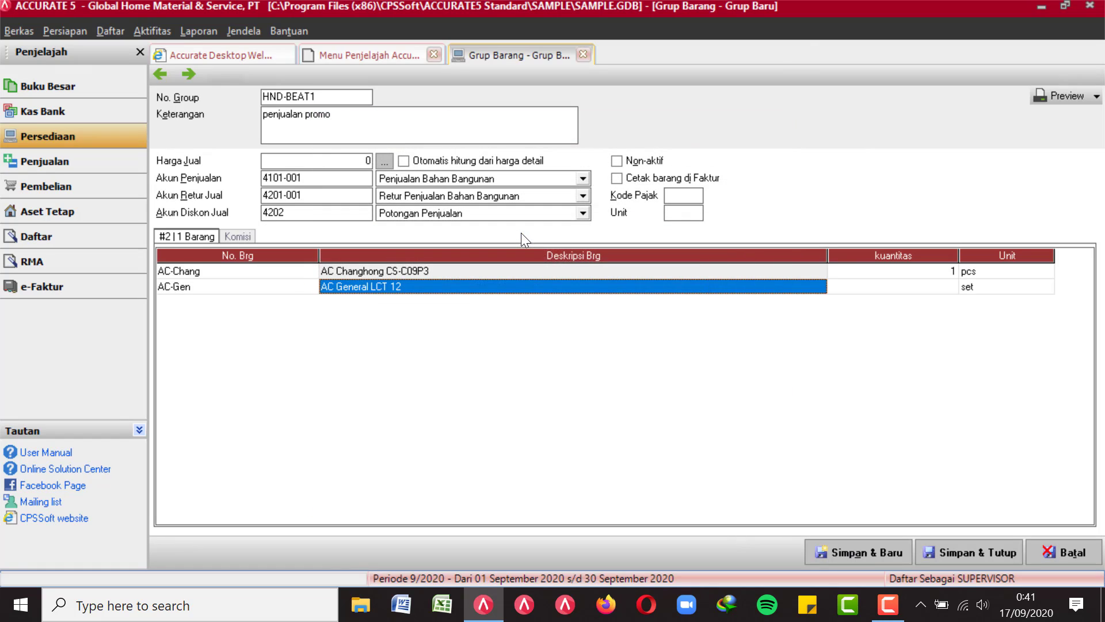
left_click(873, 288)
type("1")
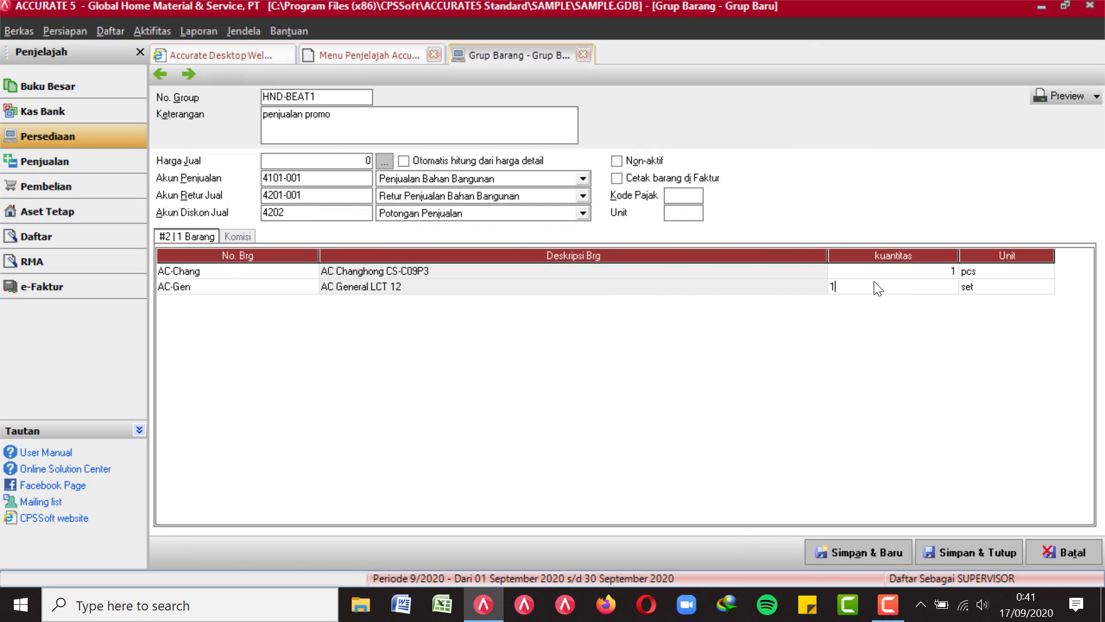
key("Return")
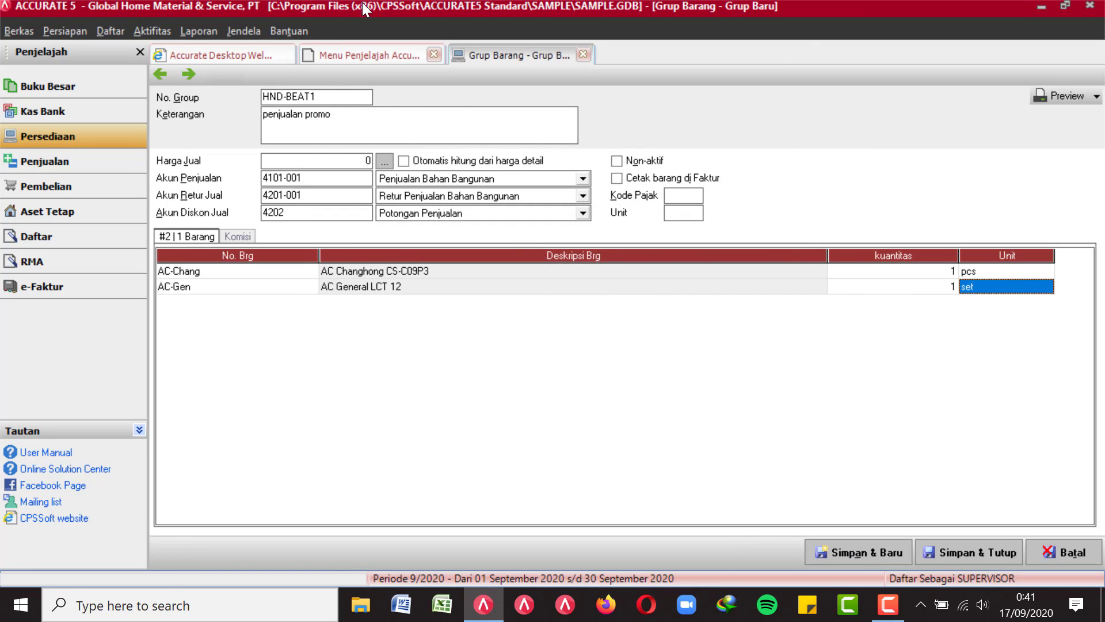
- Set the No. Group to "ac promo", and discard the item group without saving
left_click_drag(330, 97, 234, 92)
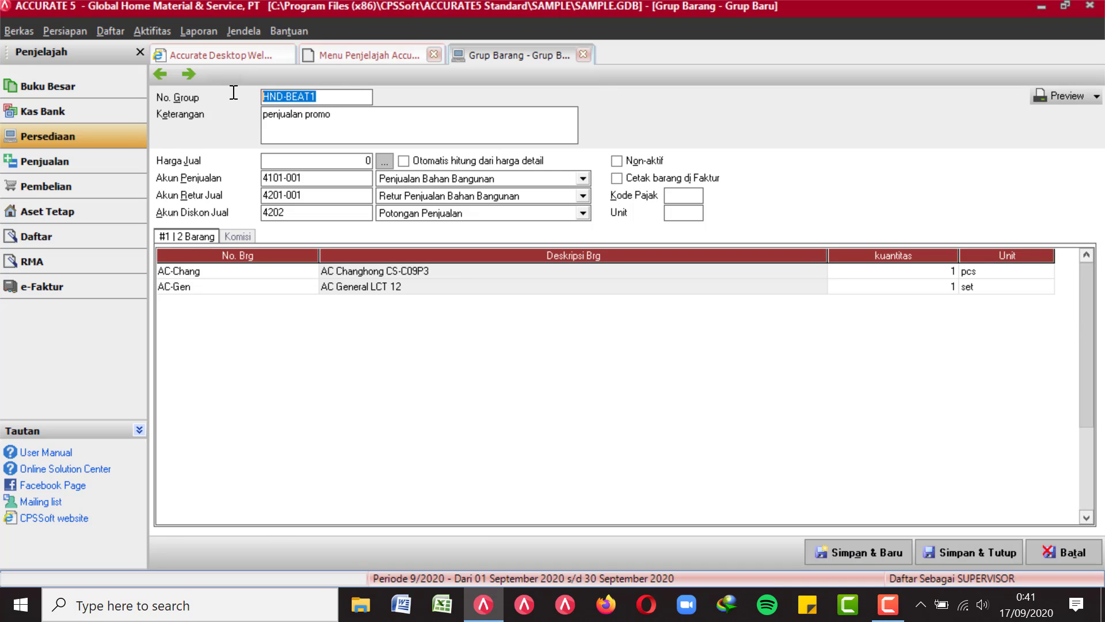
type("ac promo")
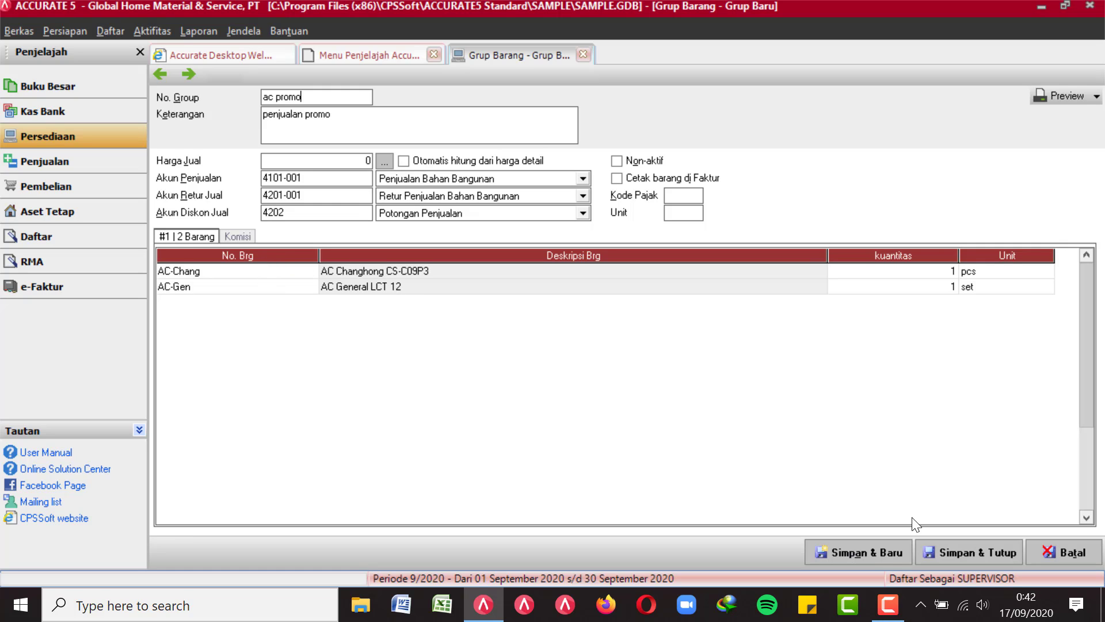
left_click(1049, 552)
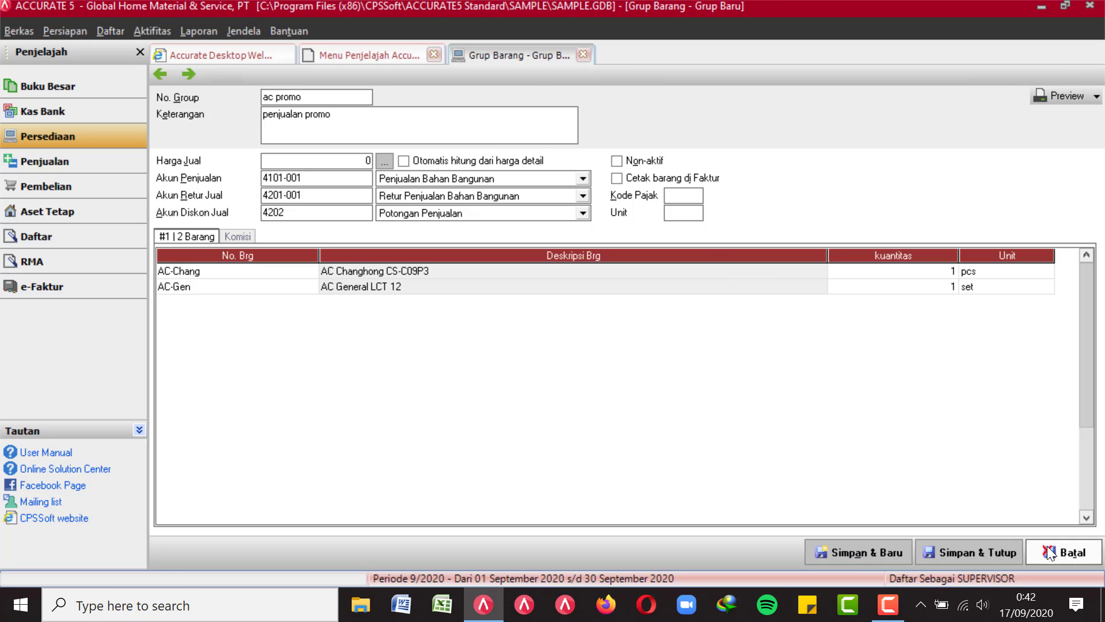
left_click(533, 347)
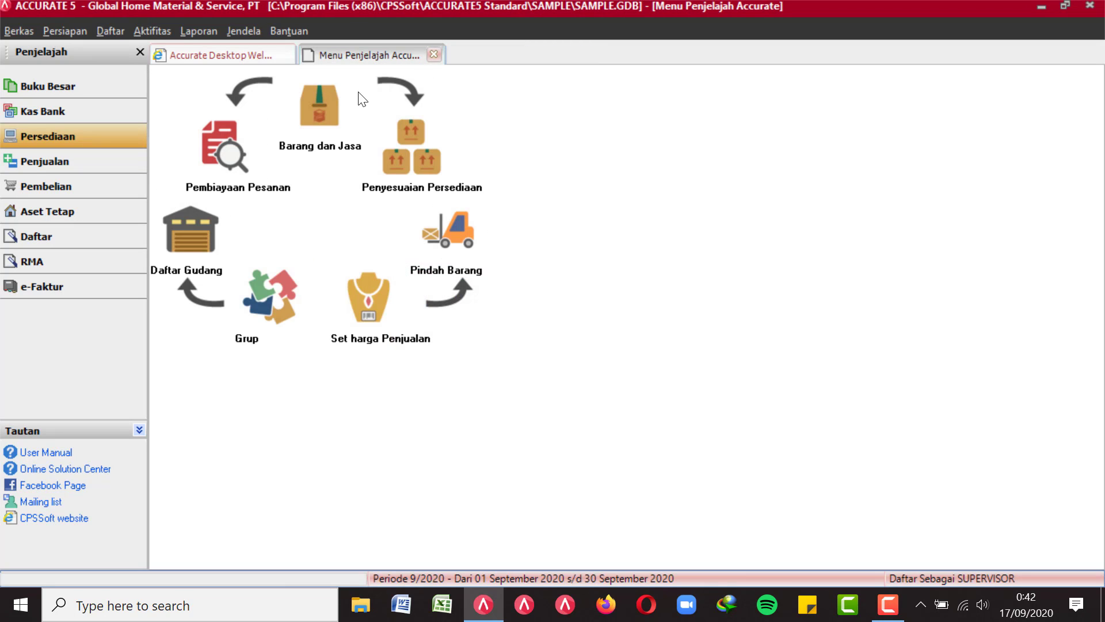
- Open a new job costing through Pembiayaan Pesanan and add item BB 8mm (Besi Beton Diameter 8mm - 12m)
left_click(228, 145)
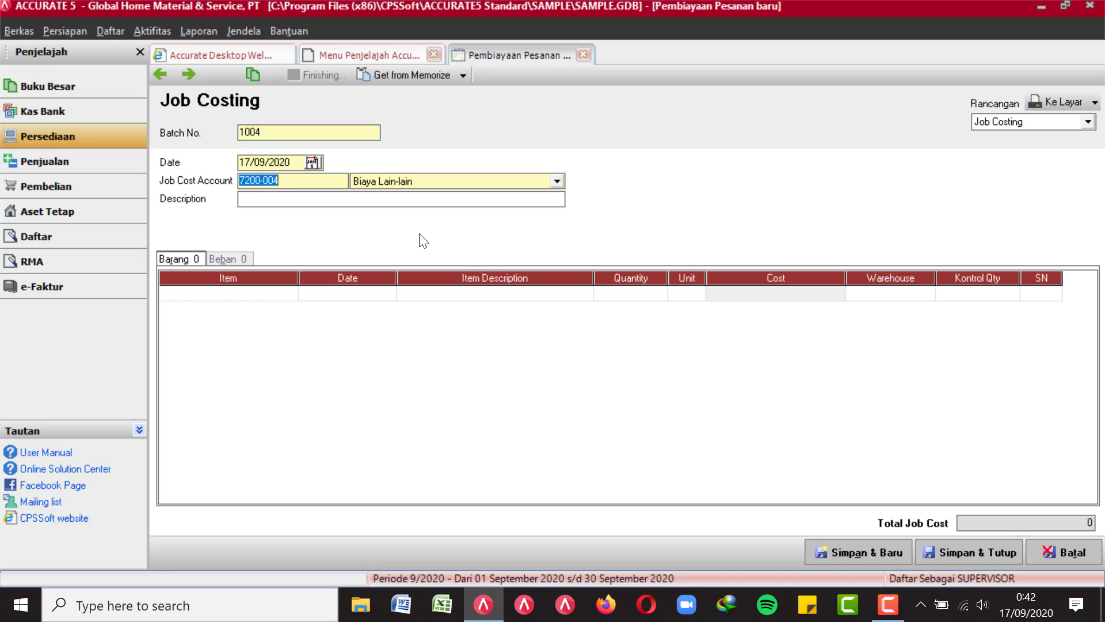
left_click(292, 295)
left_click(291, 294)
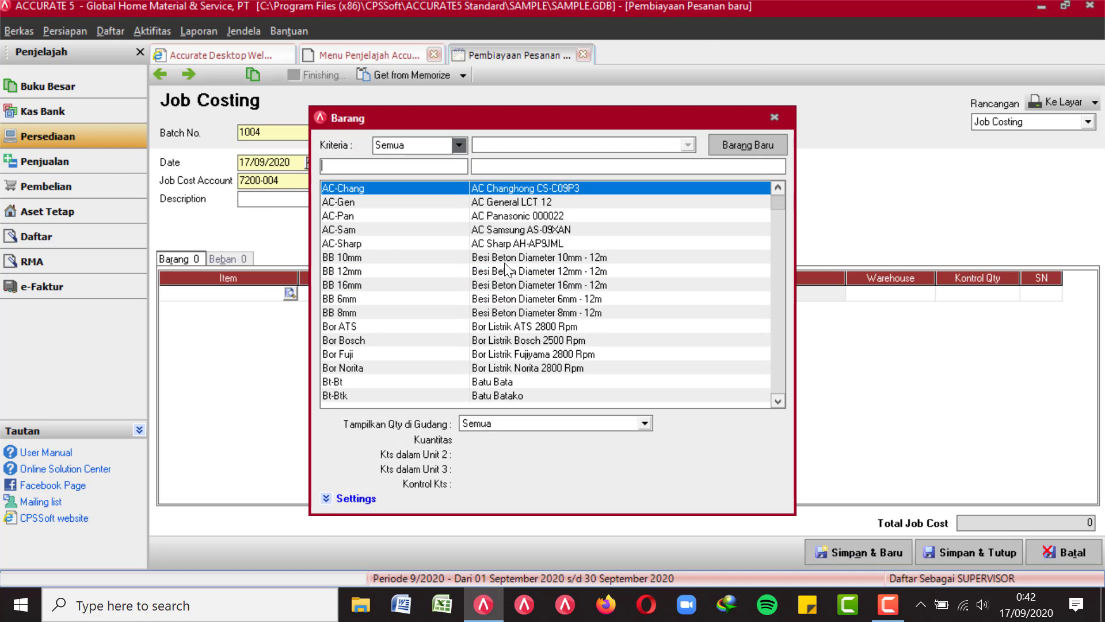
left_click(513, 316)
double_click(513, 315)
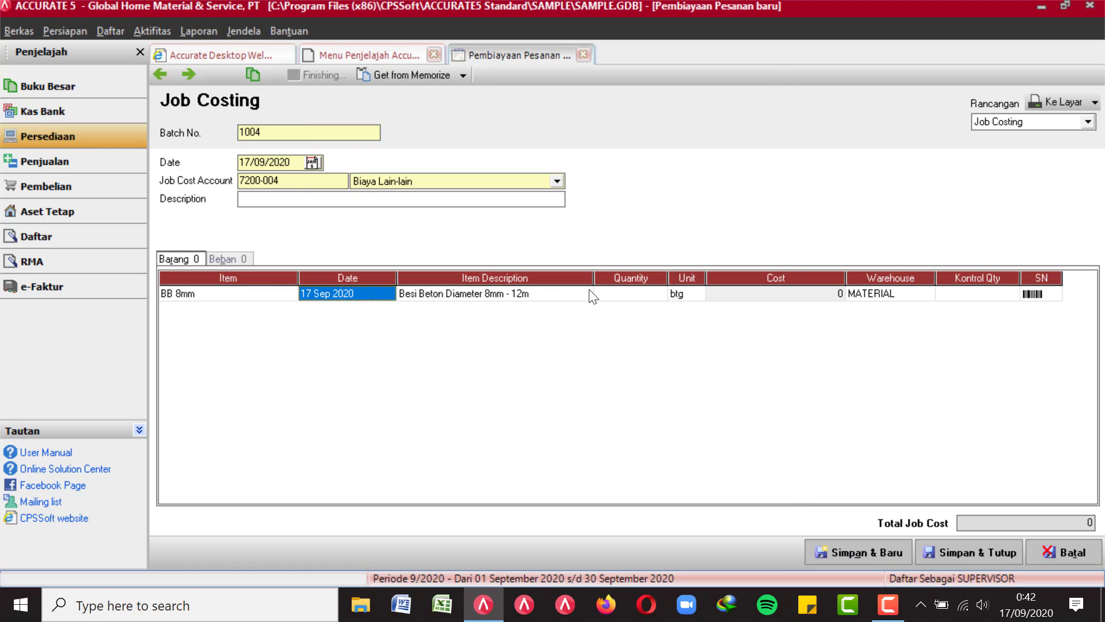
- Set the quantity of the BB 8mm line in the job costing to 10
left_click(626, 294)
type("10")
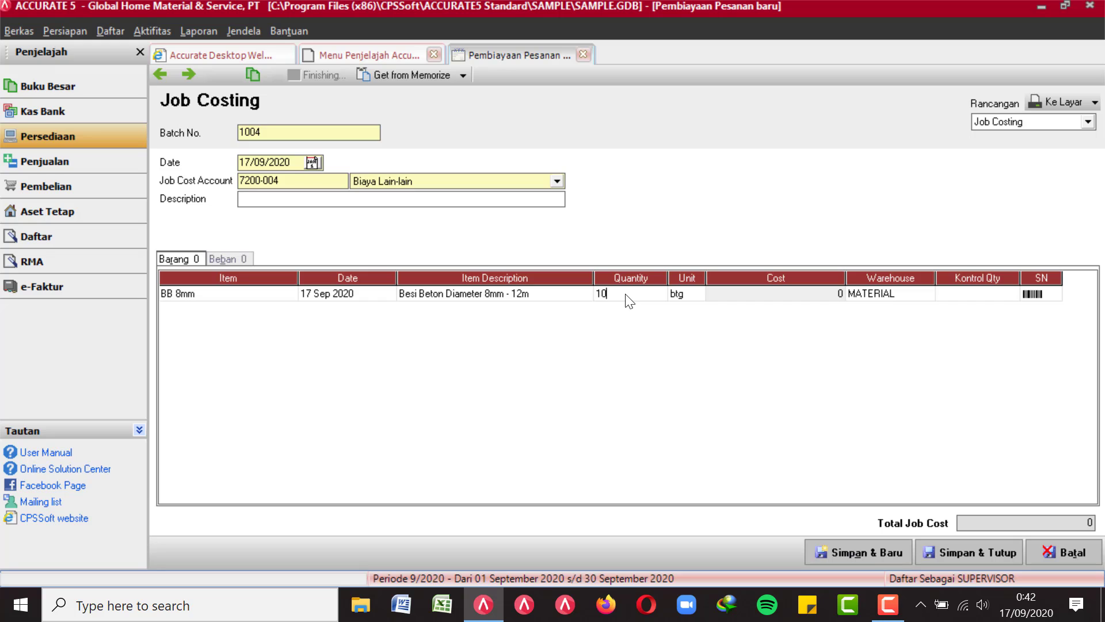
key("Tab")
key("Tab")
key("Tab")
key("Tab")
key("Tab")
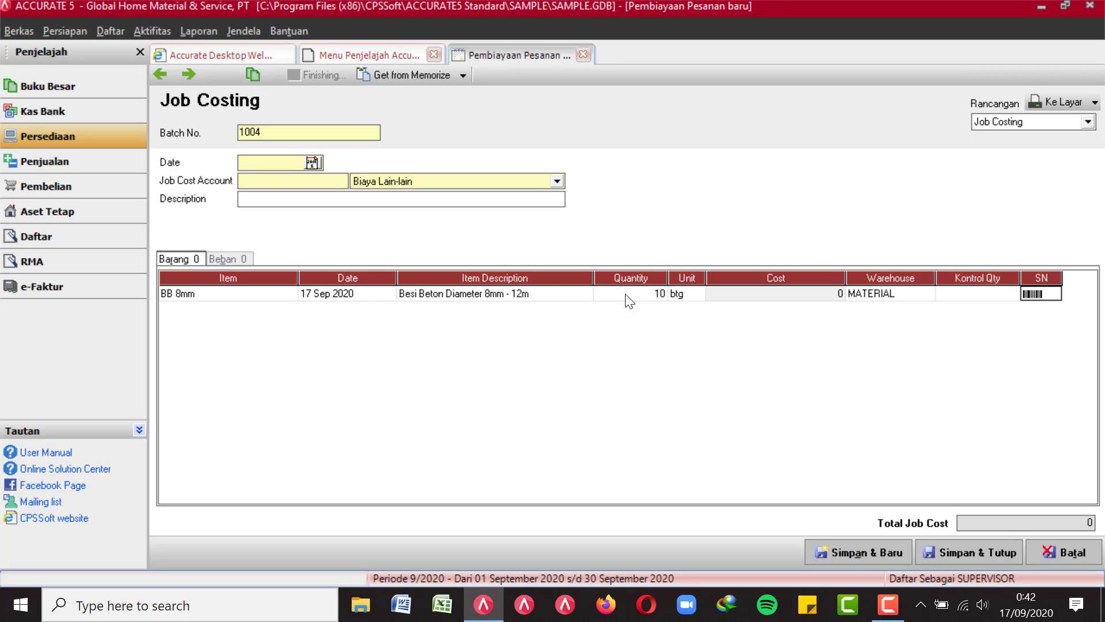
- Add item Bor ATS (Bor Listrik ATS 2800 Rpm) as the job costing's second line with a quantity of 10
left_click(518, 350)
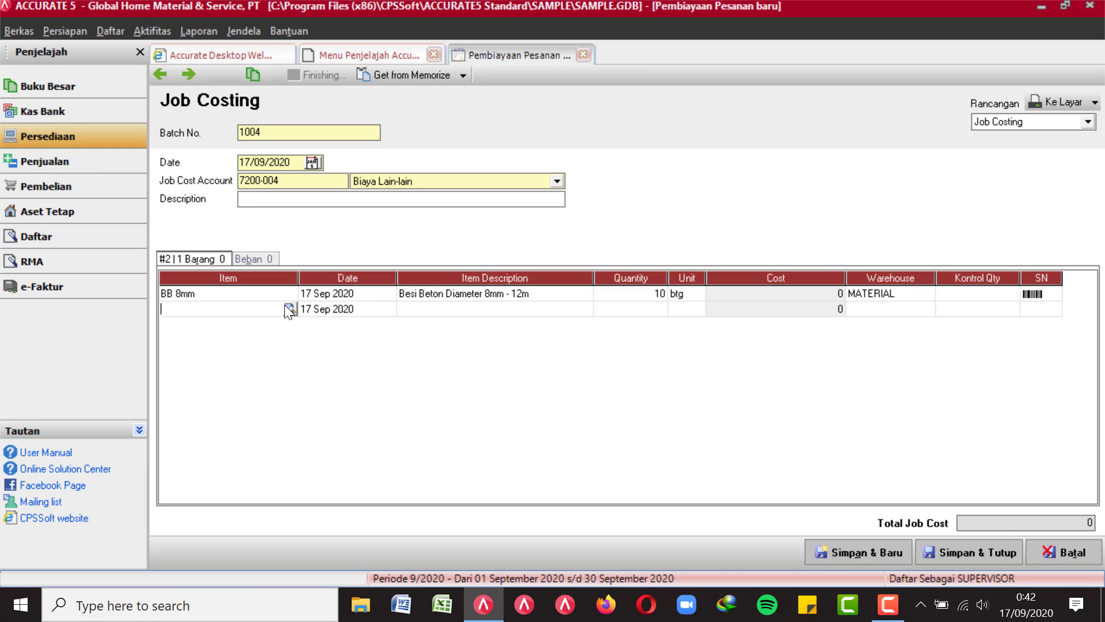
left_click(286, 306)
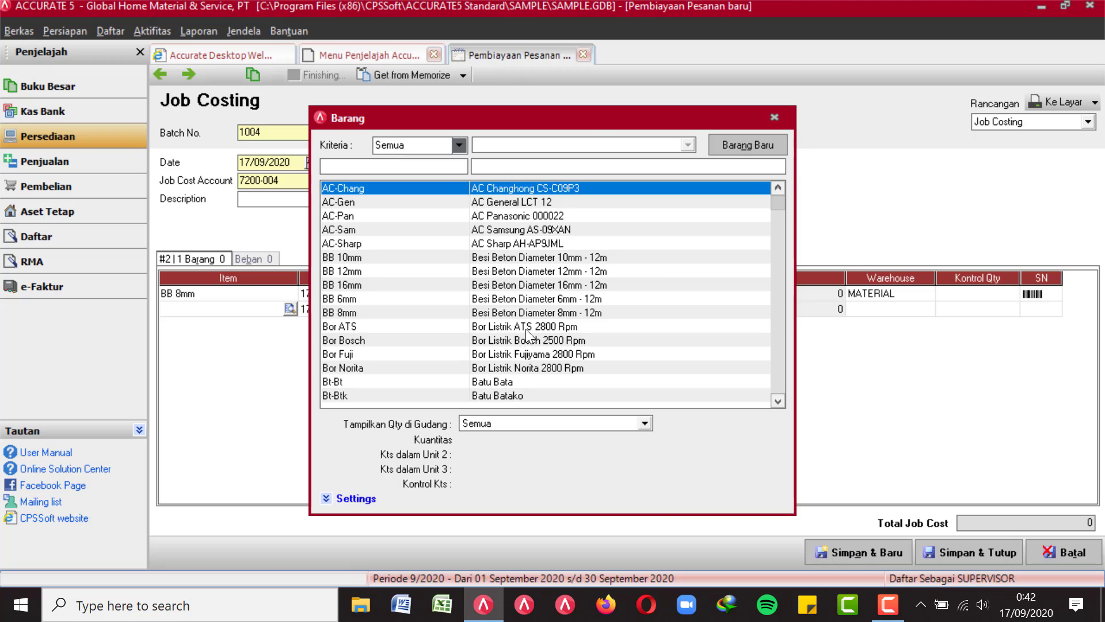
double_click(526, 328)
key("Tab")
key("Tab")
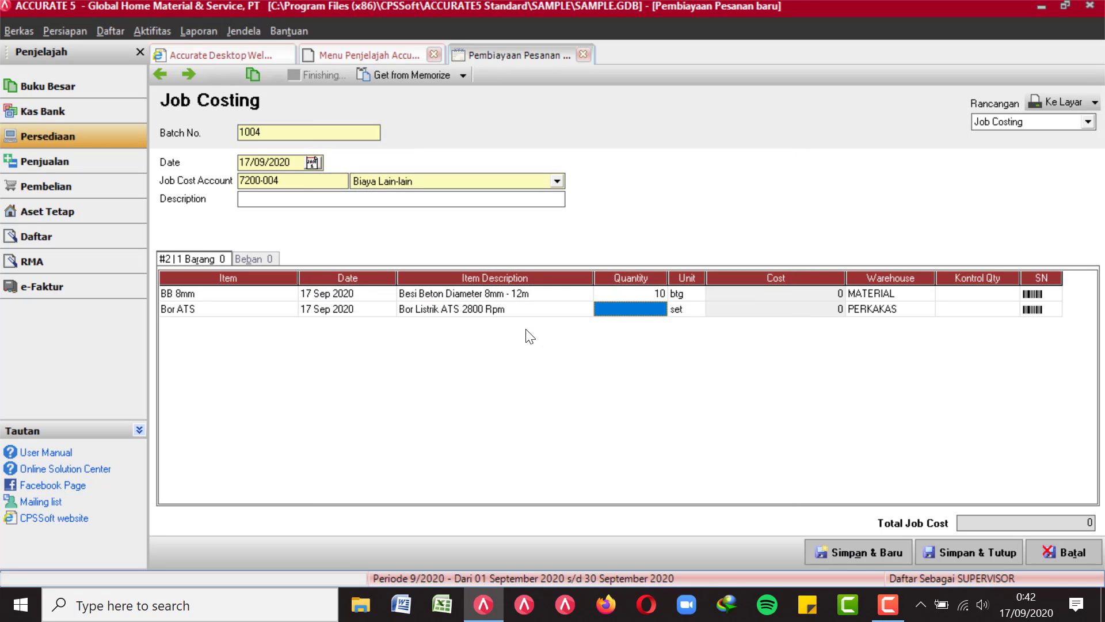
type("10")
key("Tab")
key("Tab")
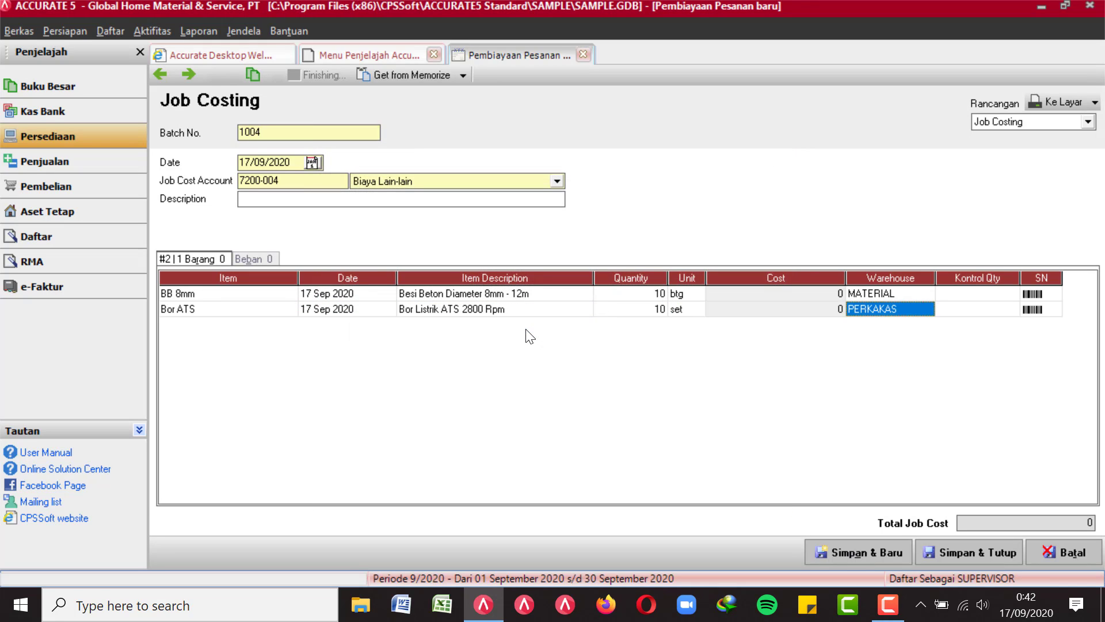
key("Tab")
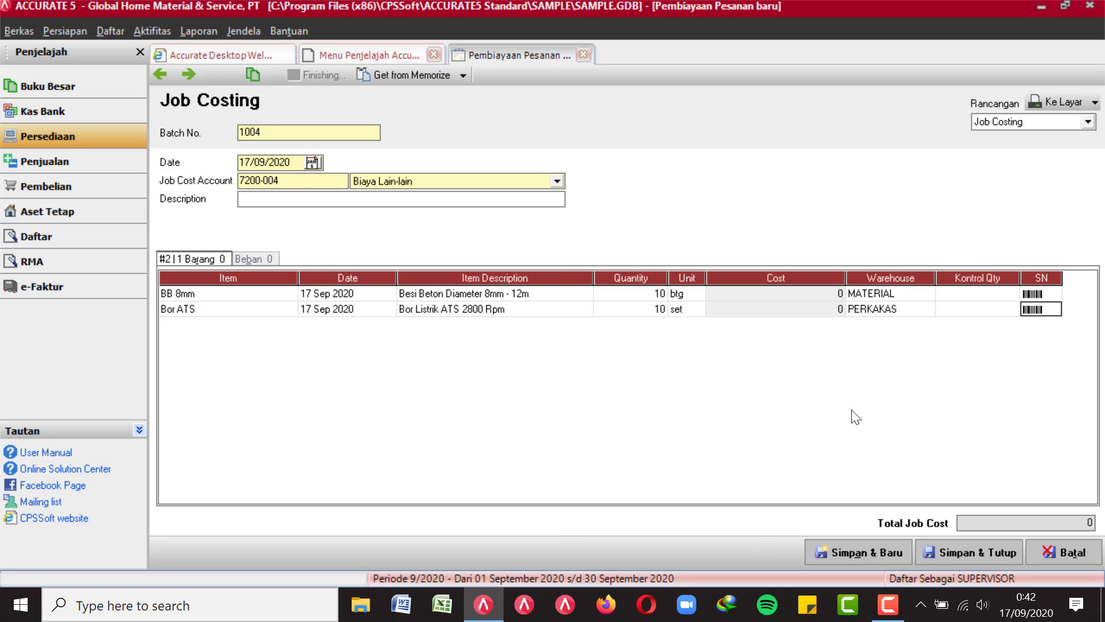
- Save the job costing despite the insufficient stock of Bor ATS, and start a new one
left_click(871, 554)
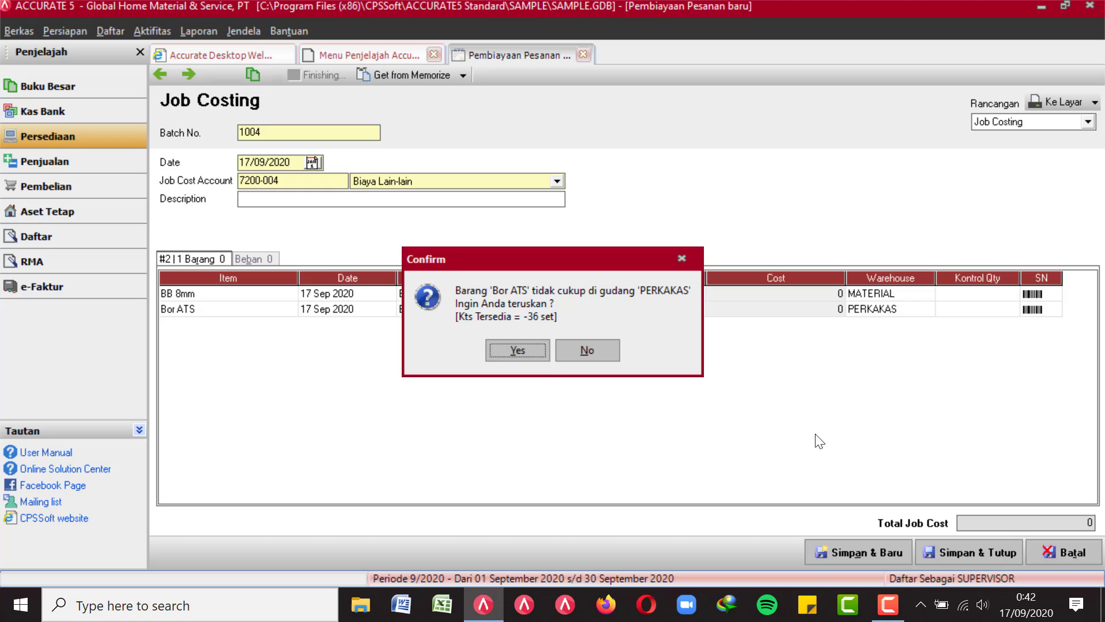
left_click(542, 353)
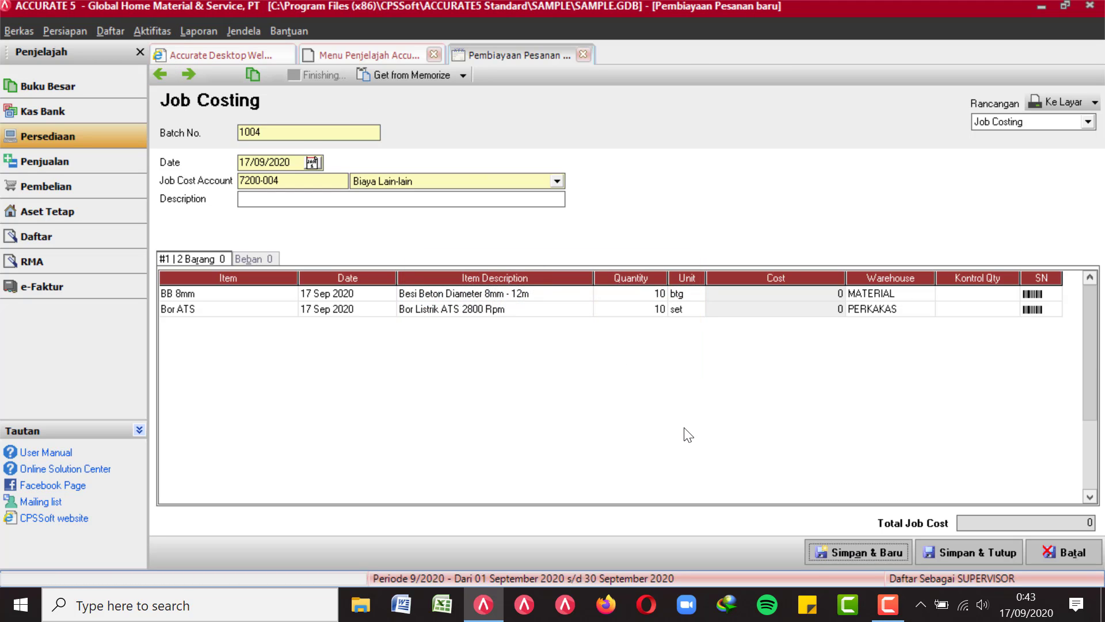
left_click(872, 560)
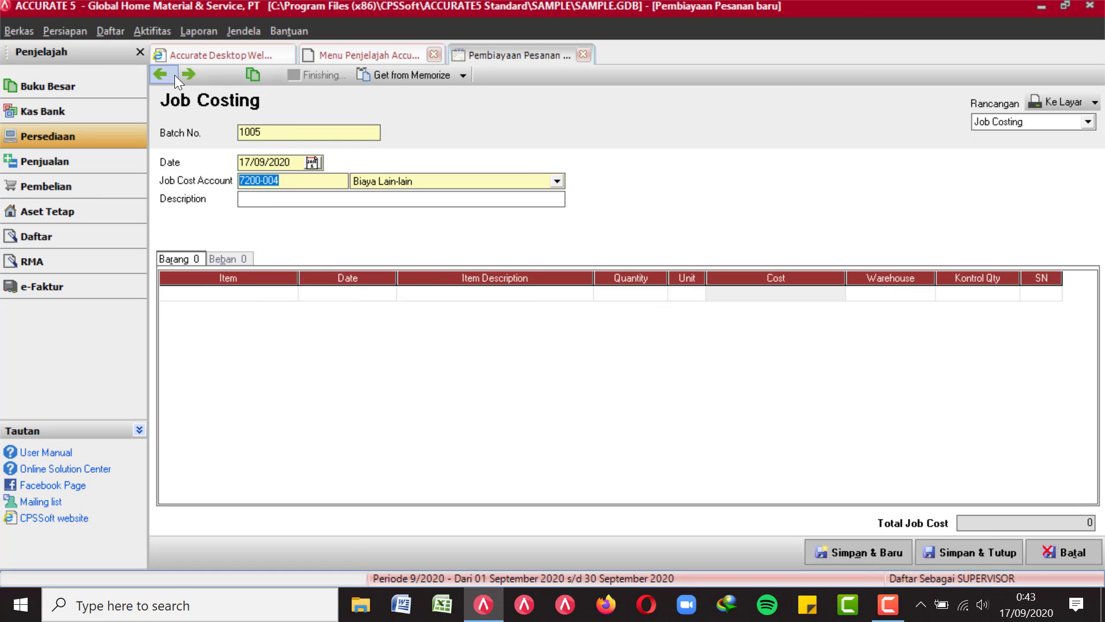
- Go back to the job costing just saved, examine its Barang and Beban lines, and close it
left_click(167, 74)
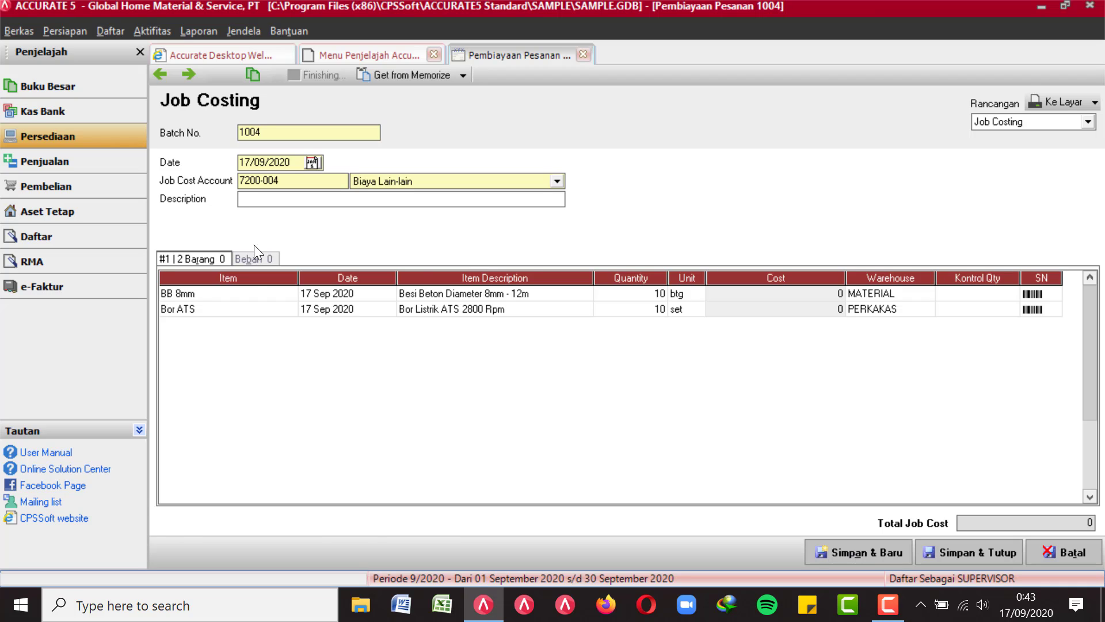
left_click(253, 259)
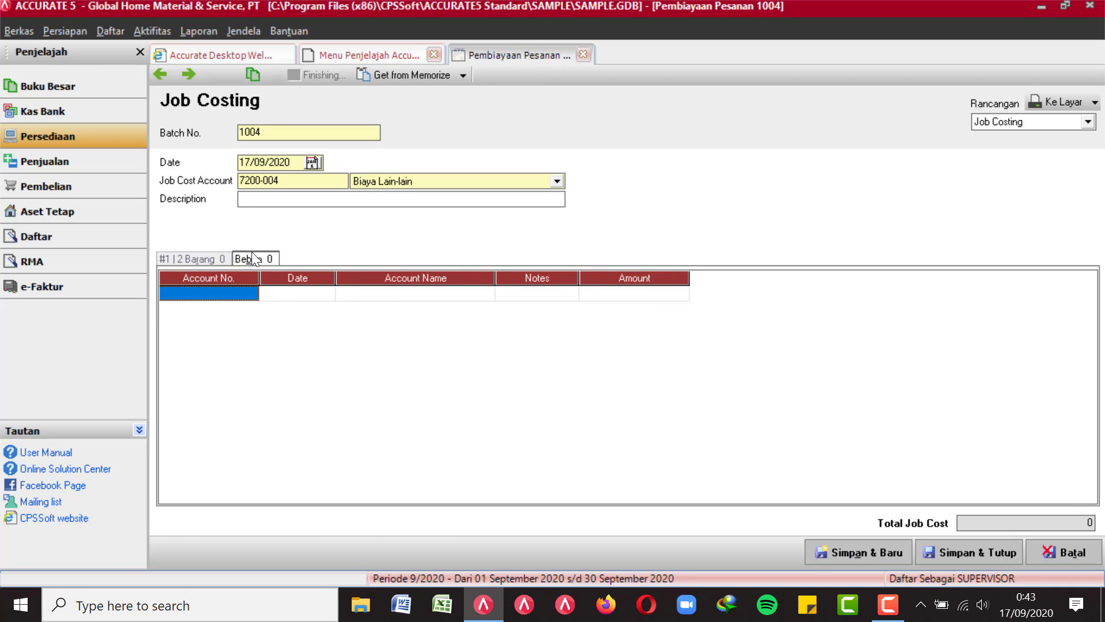
left_click(201, 258)
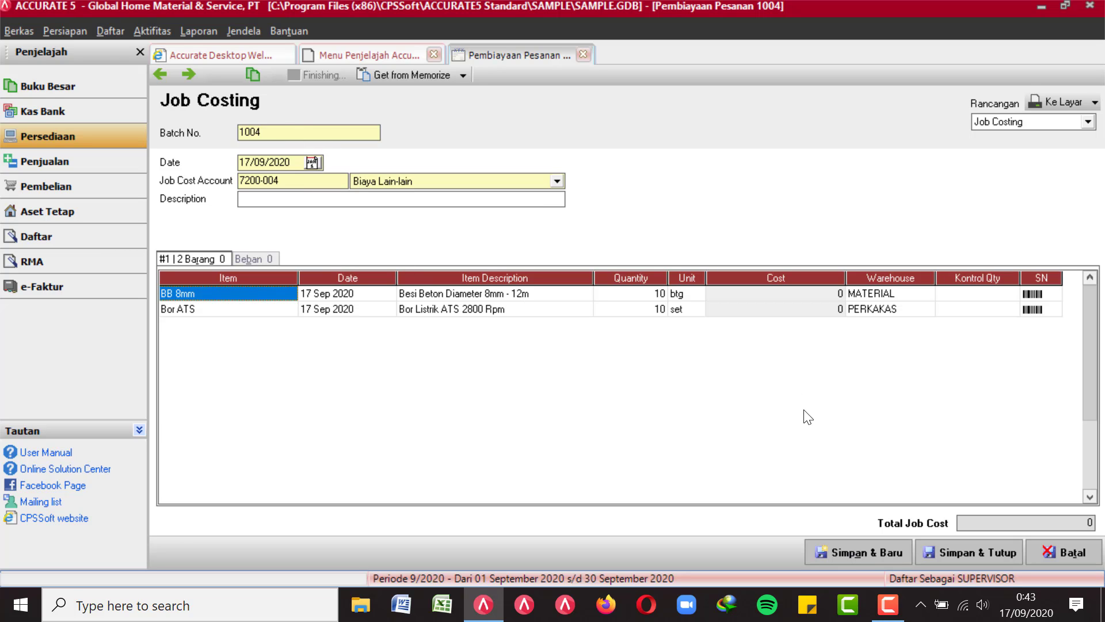
left_click(181, 74)
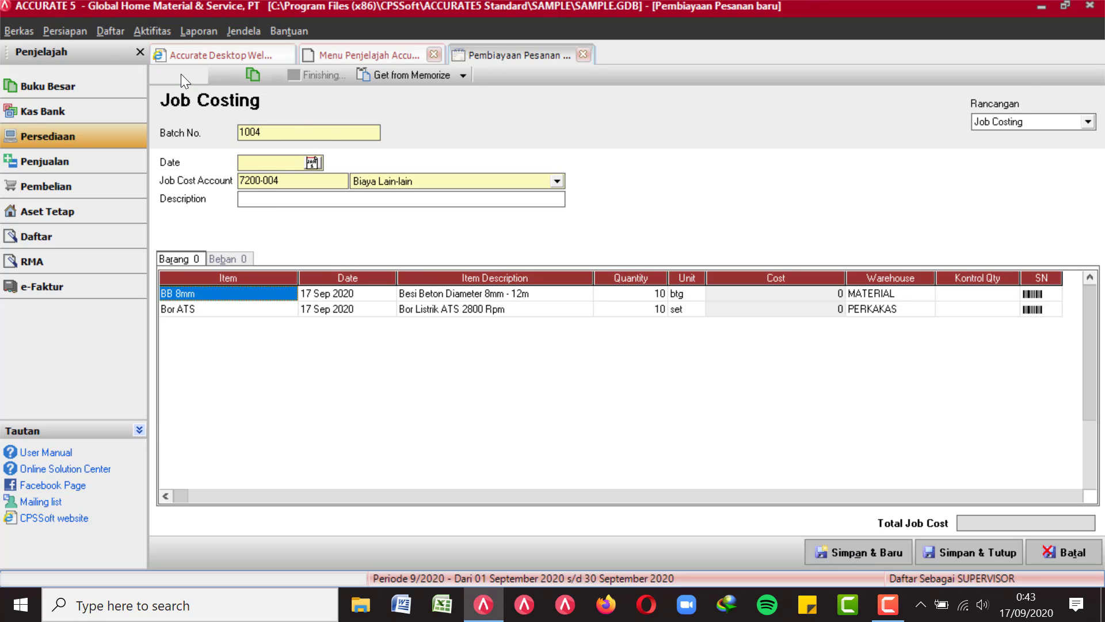
left_click(165, 74)
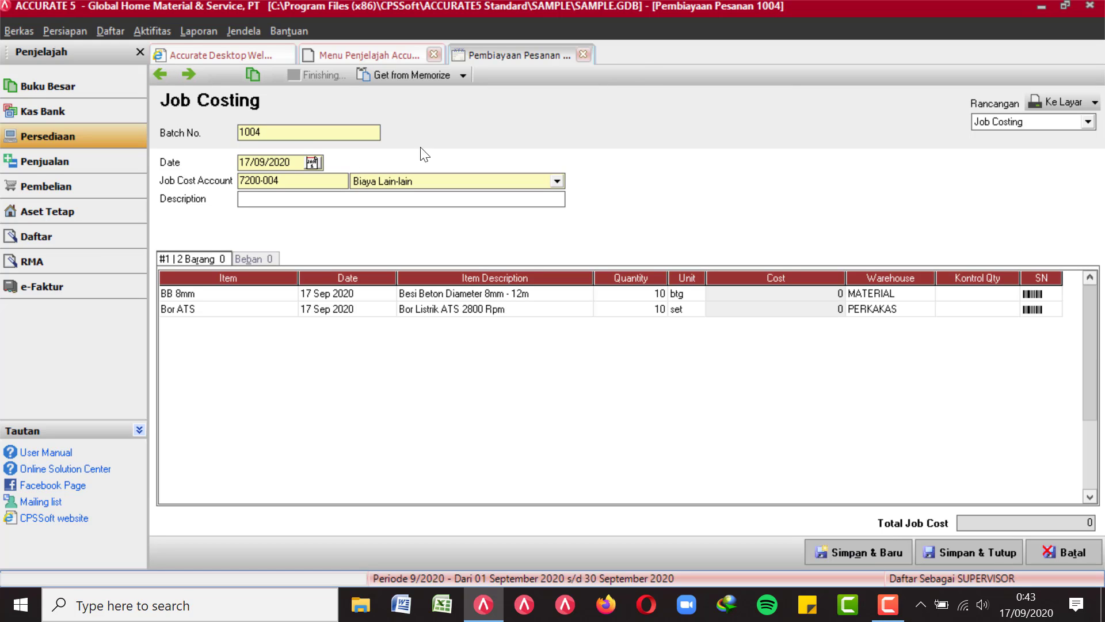
left_click(583, 54)
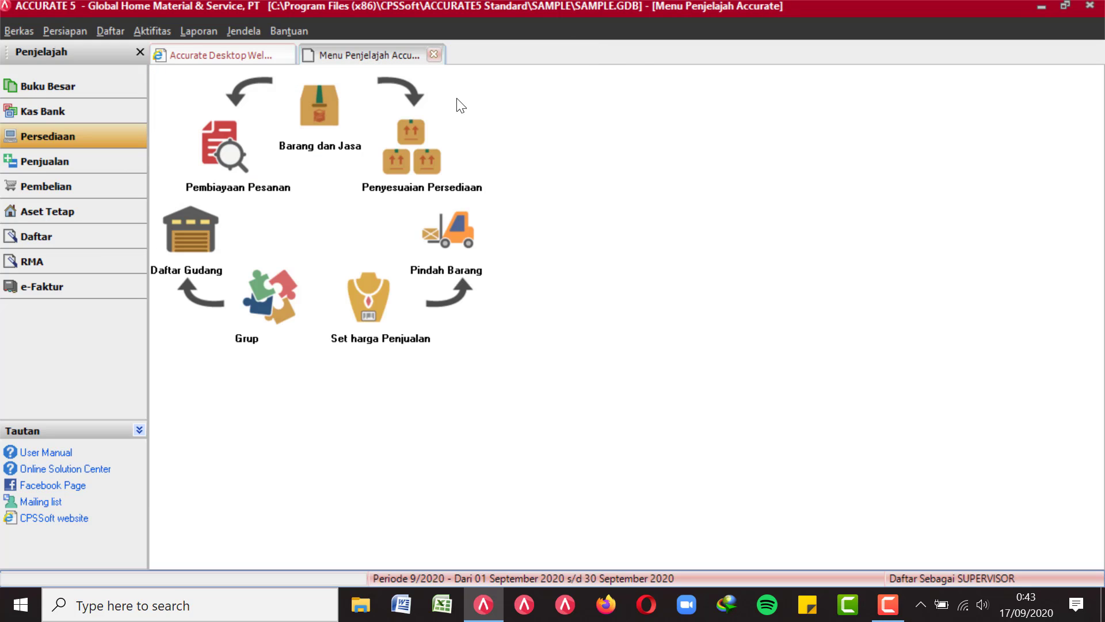
- Open a new job costing form through Pembiayaan Pesanan in the Persediaan module
left_click(234, 171)
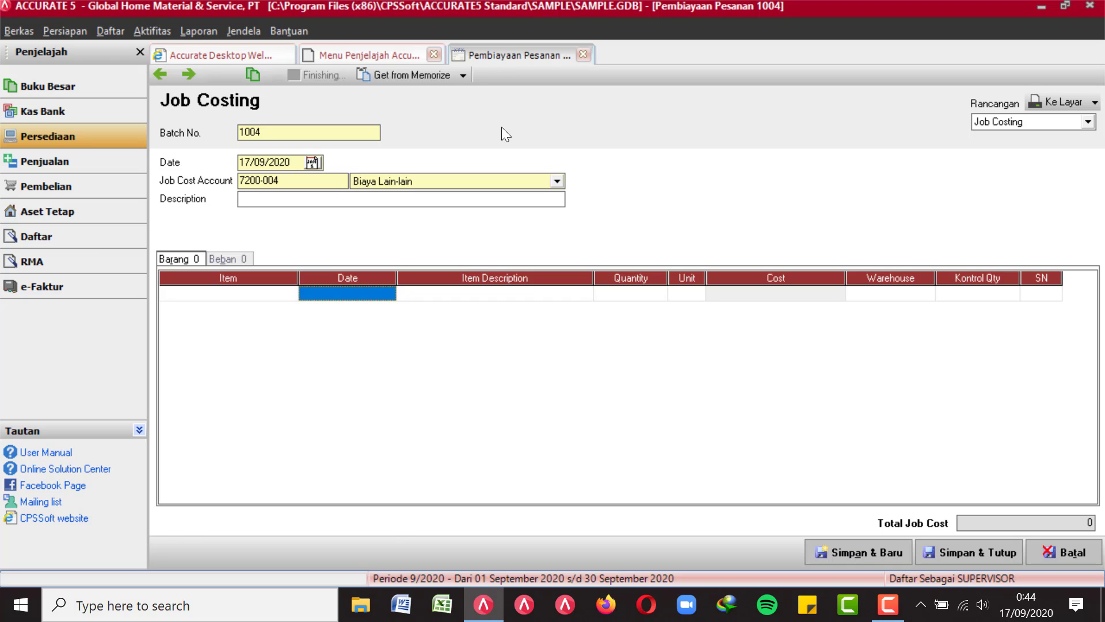
left_click(110, 154)
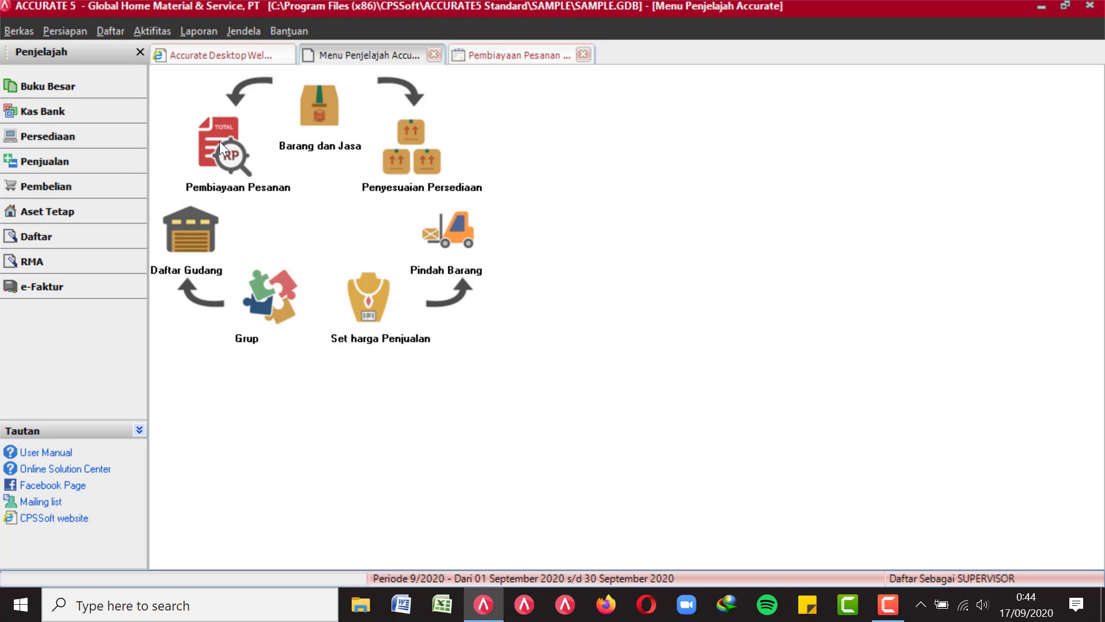
left_click(219, 141)
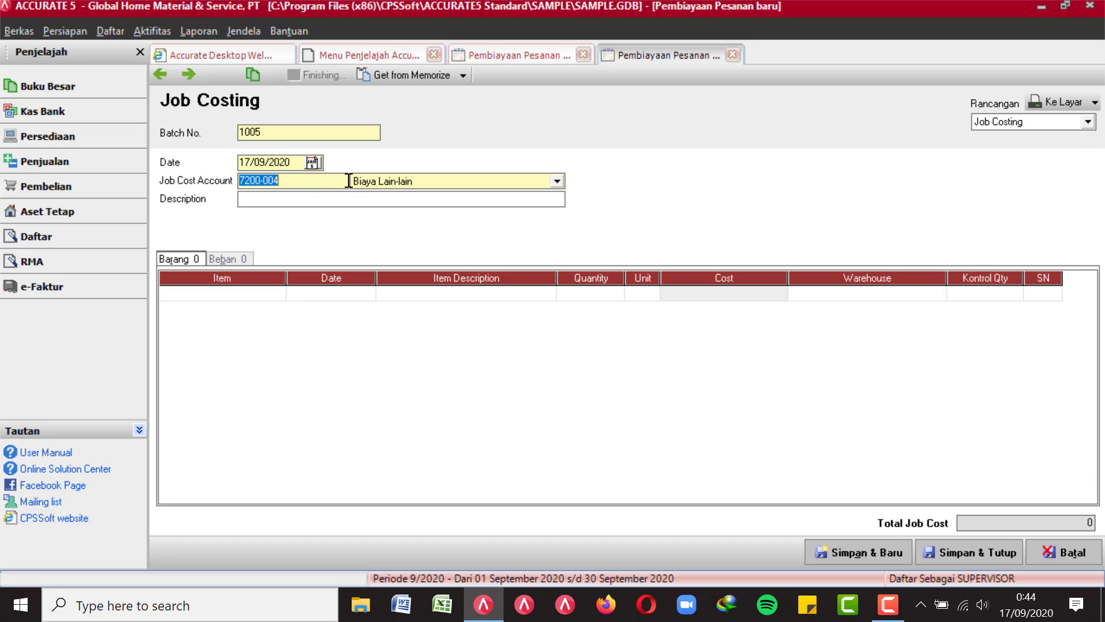
- Enter "pembuatan meja" as the job costing's Description and choose Biaya Lain-lain as its Job Cost Account
left_click(433, 201)
type("pembua")
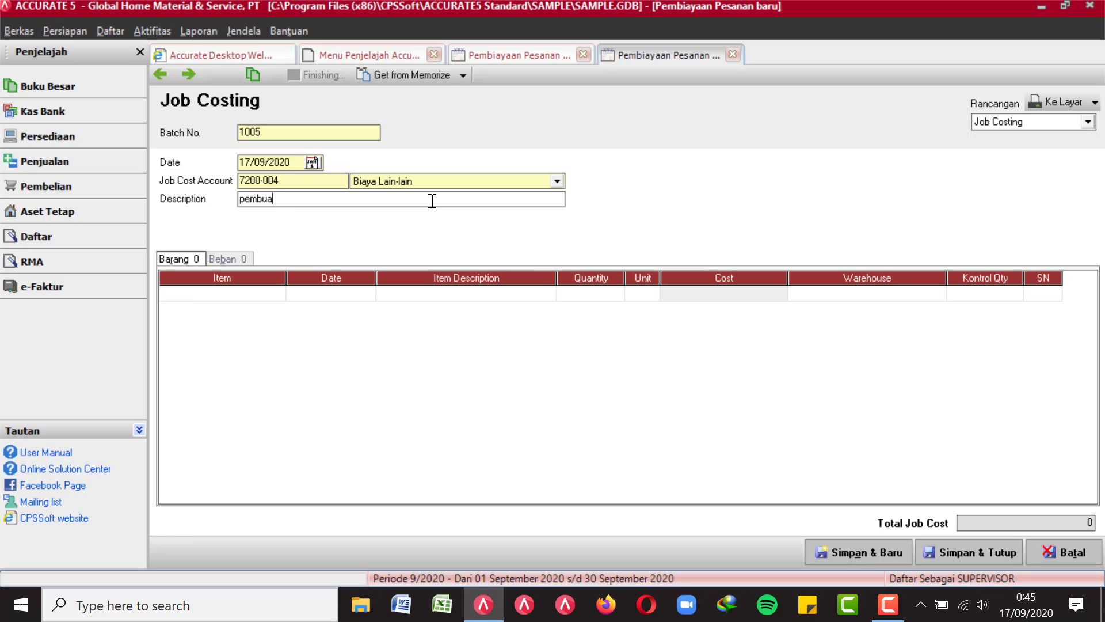
type("tan meja")
left_click(558, 185)
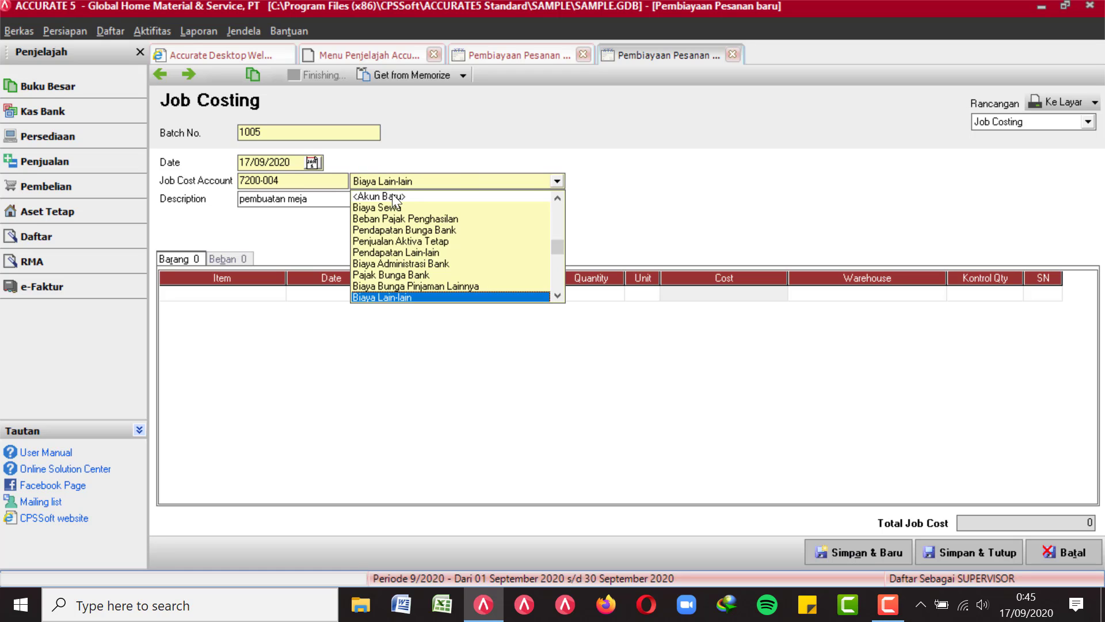
left_click(391, 295)
- Add item CI Dul 2,5lt (Cat Int Dulux 2,5lt) as the first line of the job costing
left_click(280, 292)
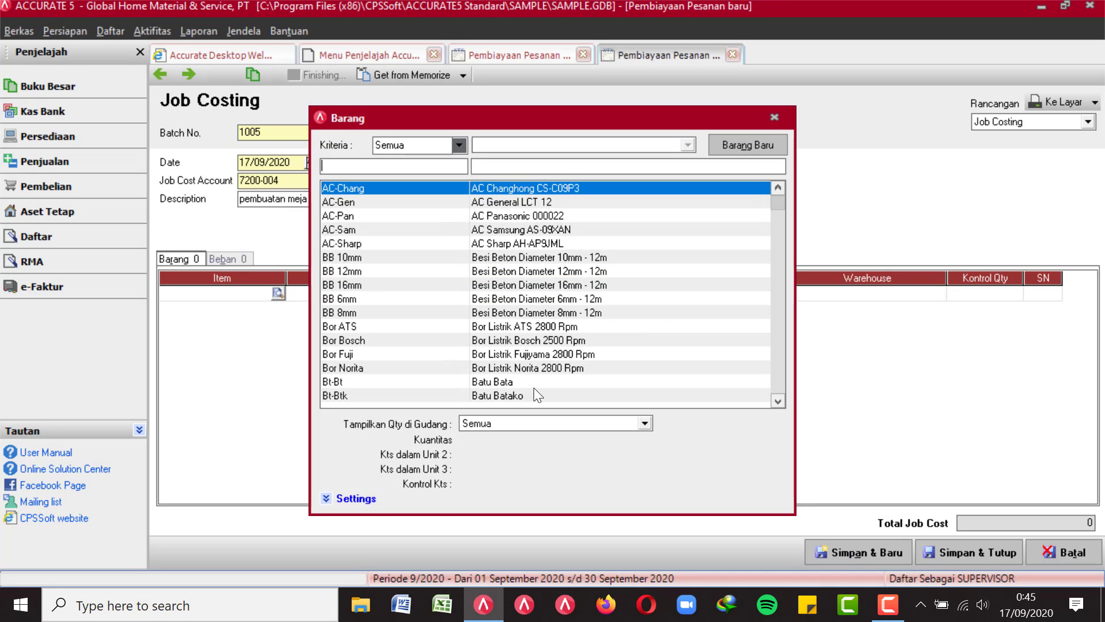
left_click(510, 388)
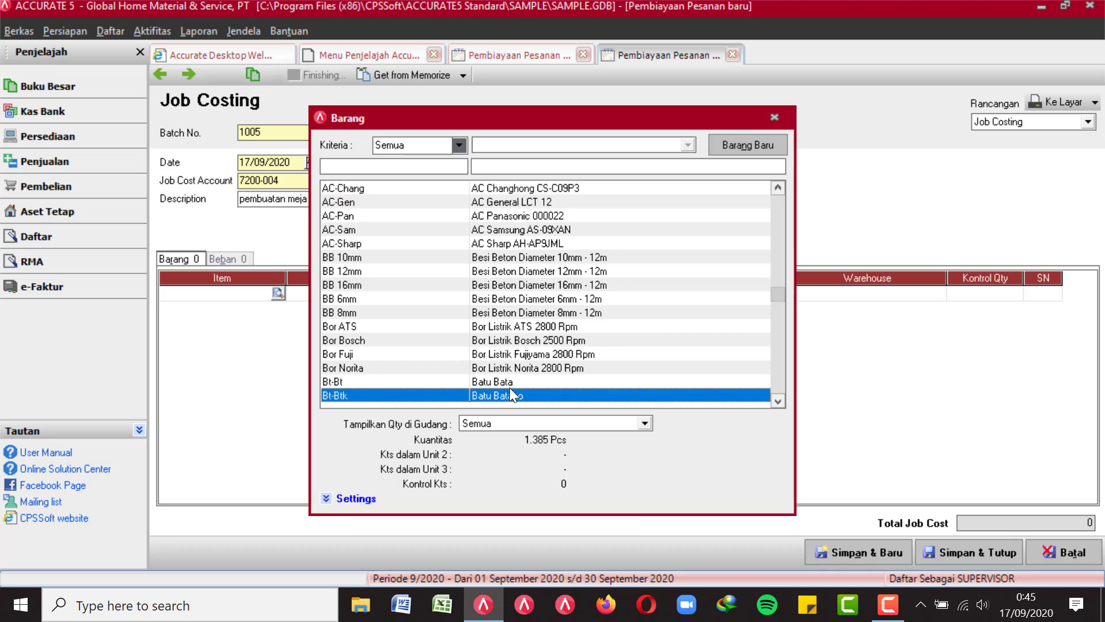
scroll(510, 388, "down", 4)
scroll(509, 389, "down", 14)
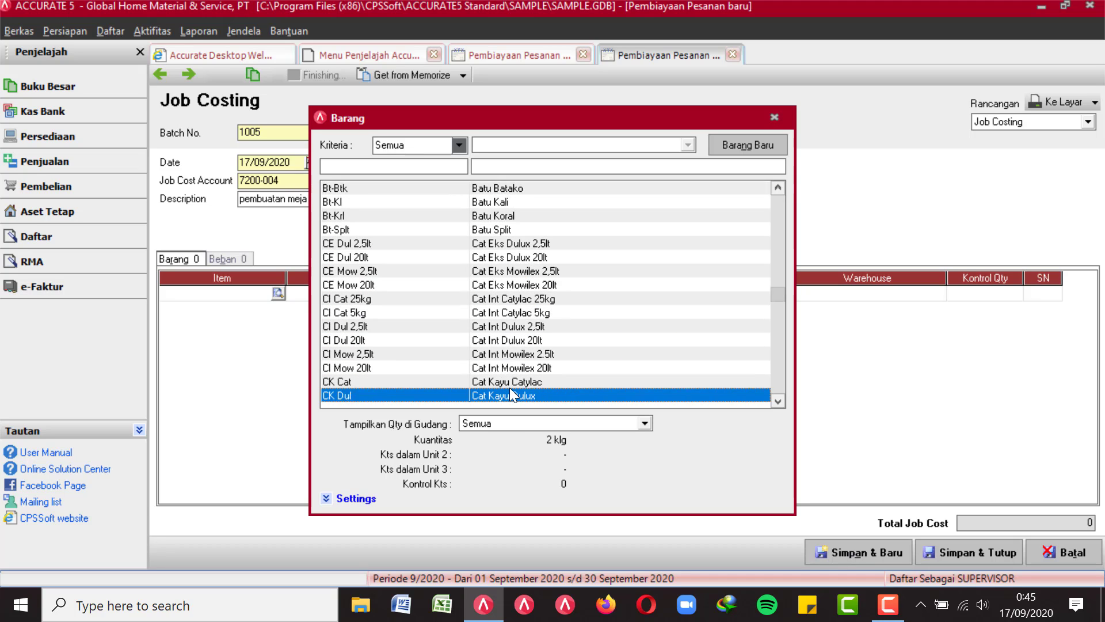
scroll(509, 389, "up", 3)
scroll(512, 394, "up", 5)
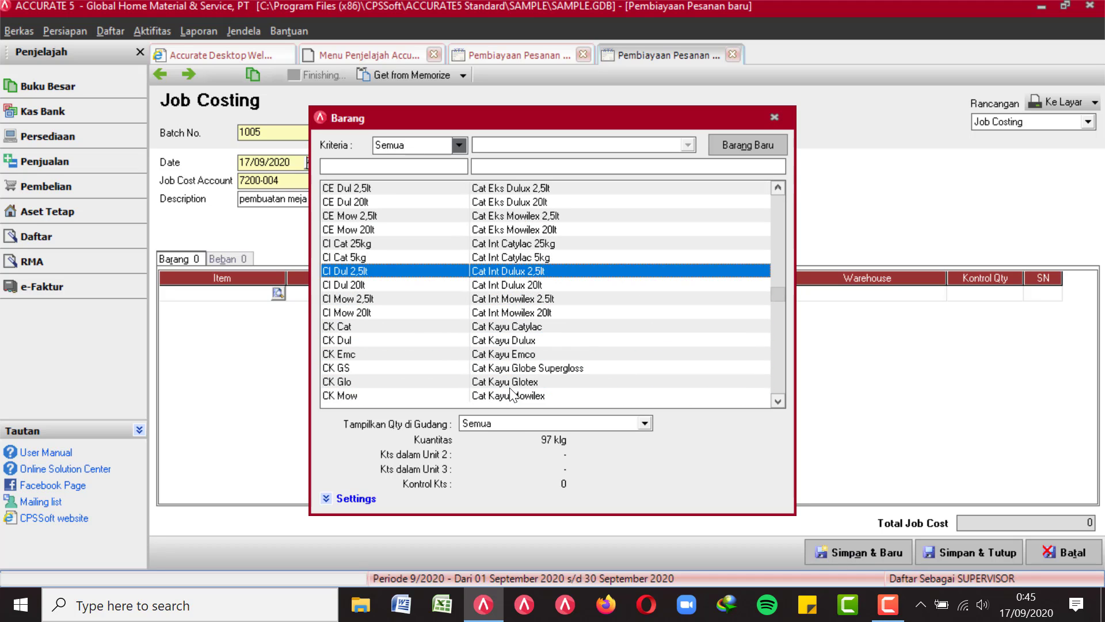
key("Return")
- Set the quantity of the CI Dul 2,5lt line to 1 and complete the line
key("Tab")
key("Tab")
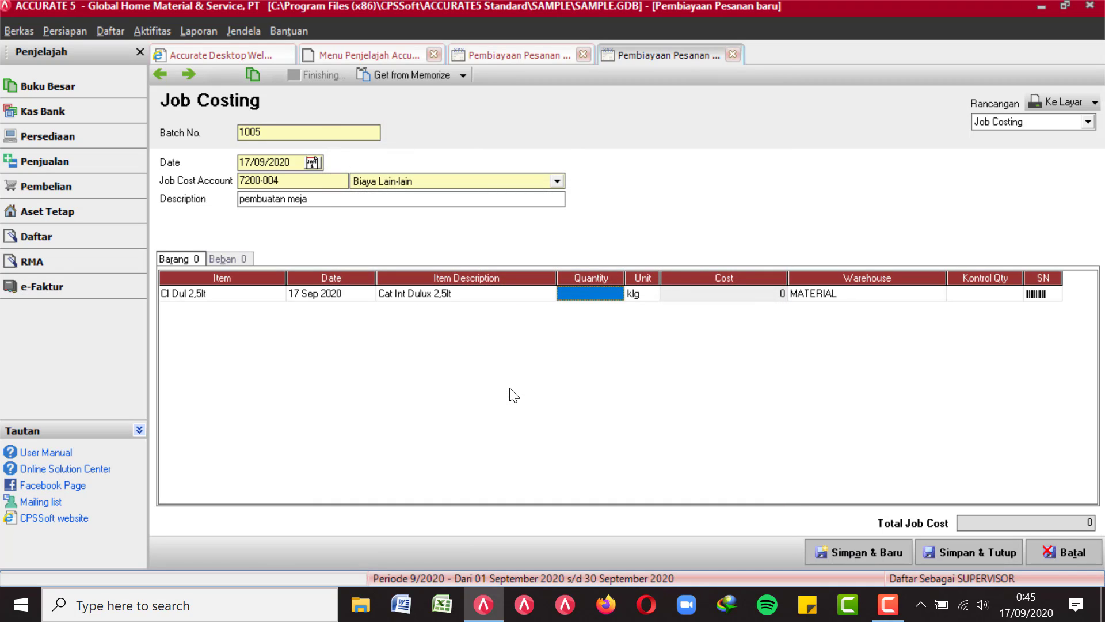
type("1")
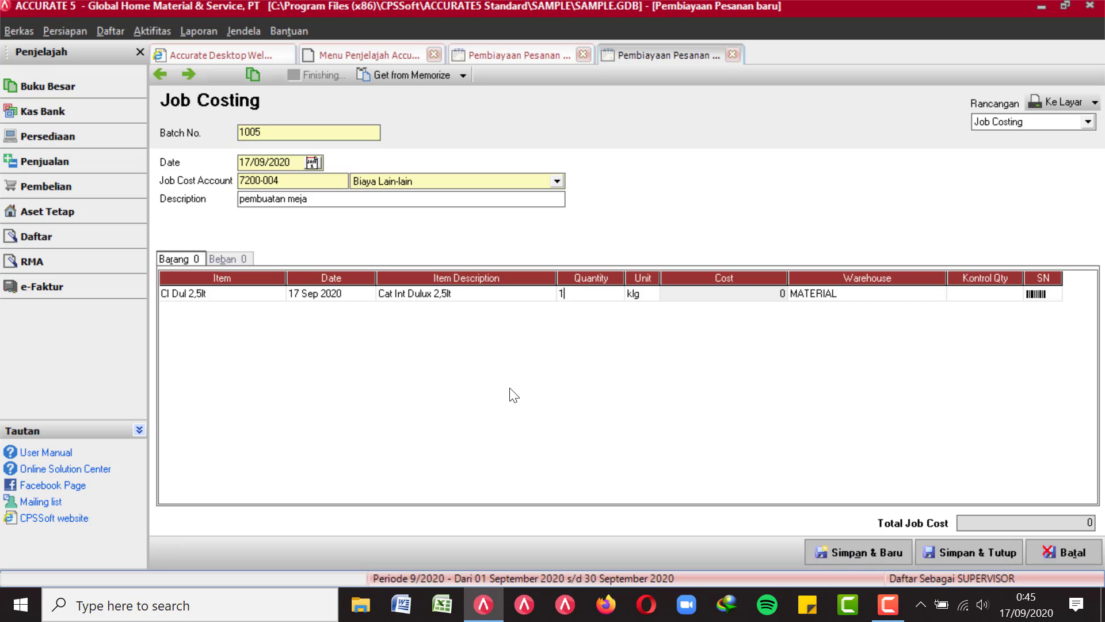
key("Tab")
key("Tab")
key("Tab")
key("Tab")
key("Tab")
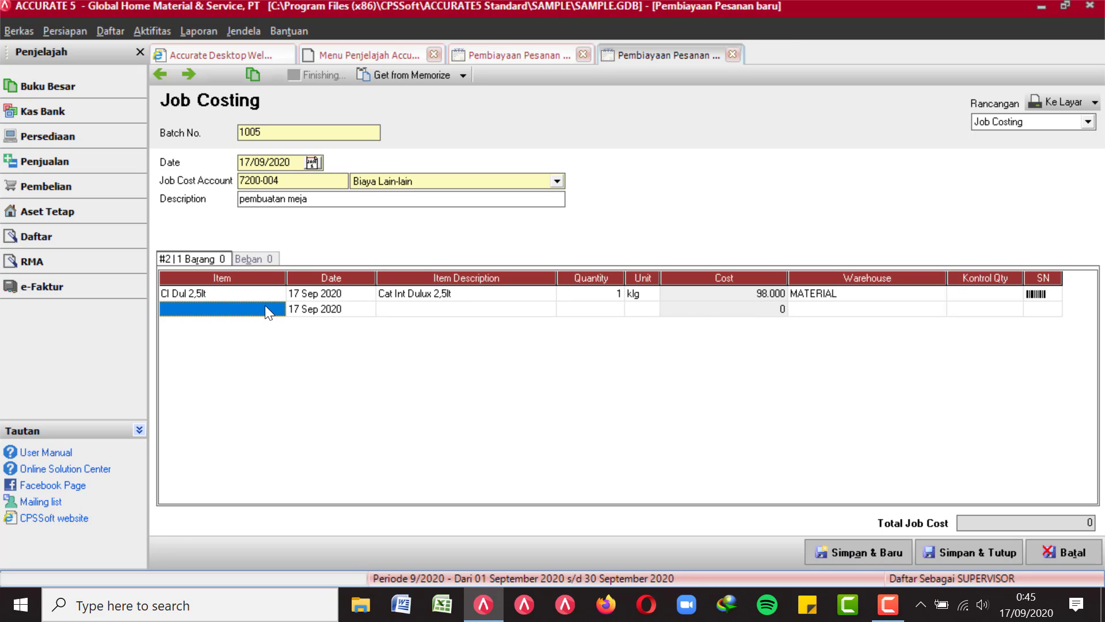
- Add item Ob-4 in x 5mm (Obeng Kw 4 in x 5mm) as the second line of the job costing
left_click(283, 306)
left_click(281, 307)
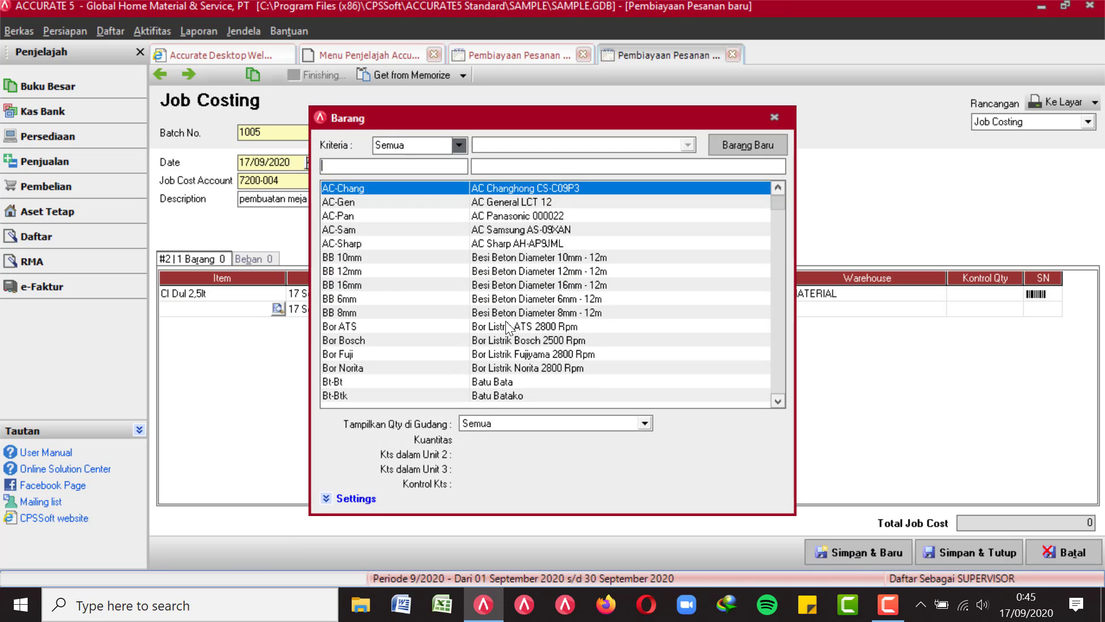
left_click(525, 328)
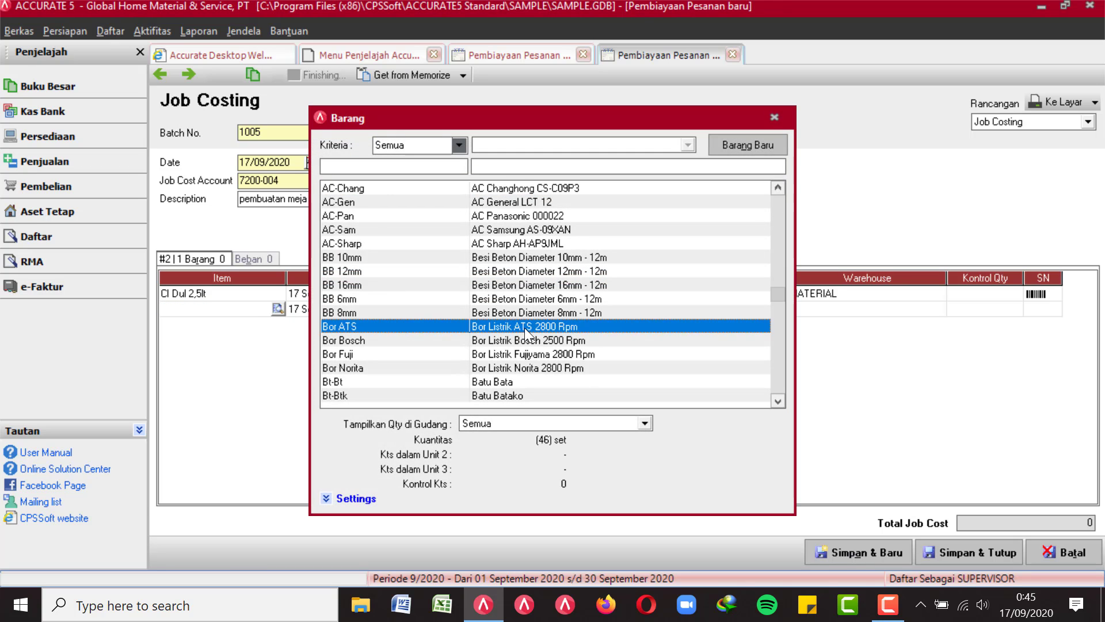
scroll(525, 328, "down", 13)
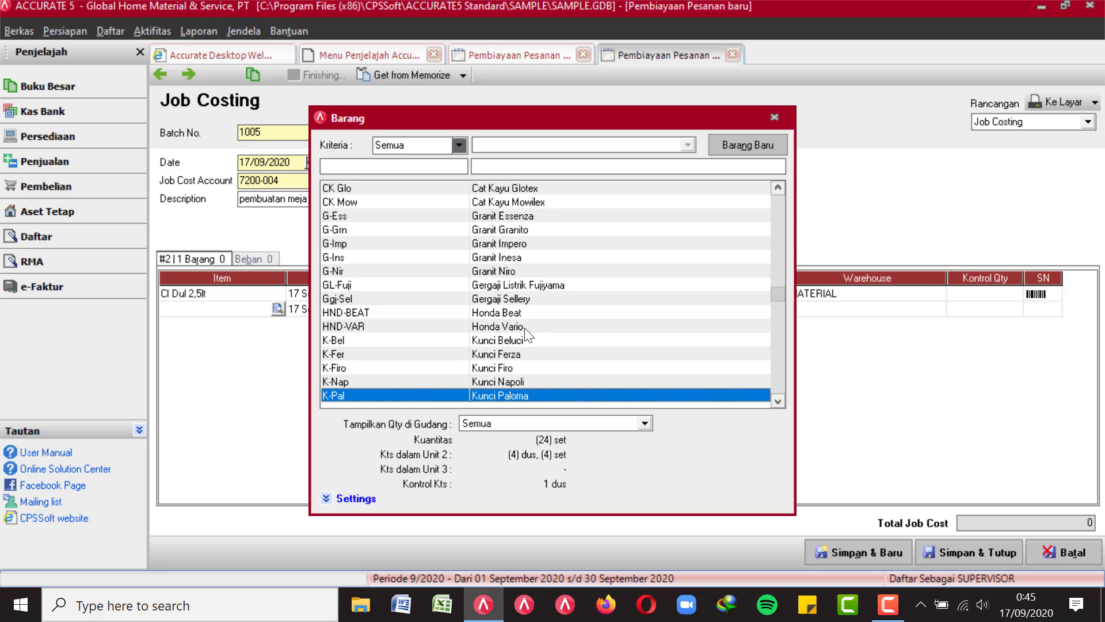
scroll(525, 329, "down", 20)
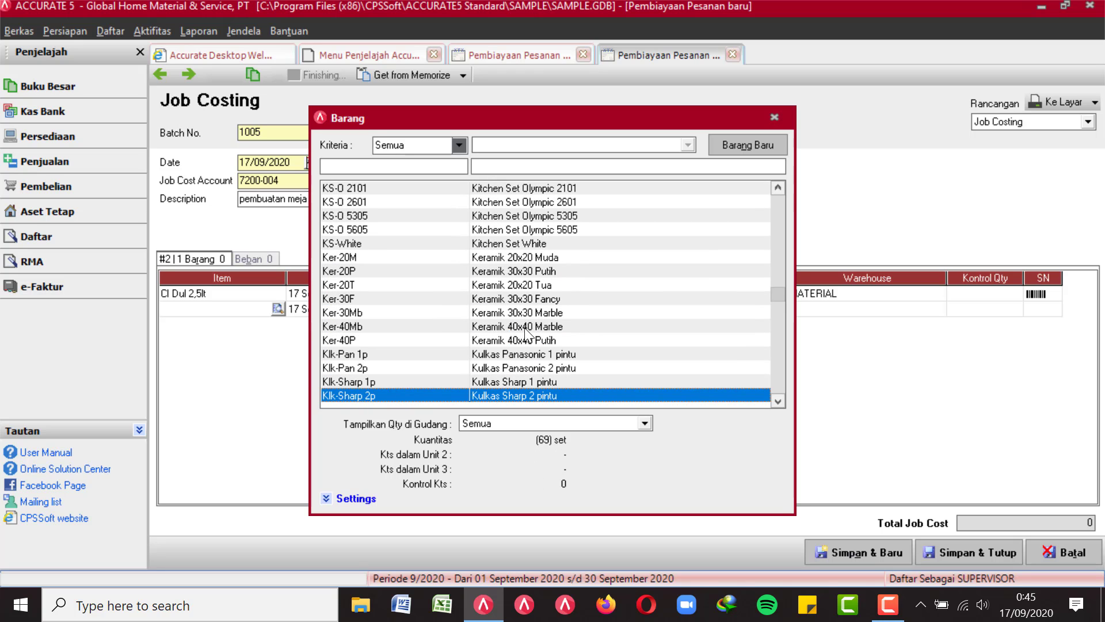
scroll(525, 332, "down", 16)
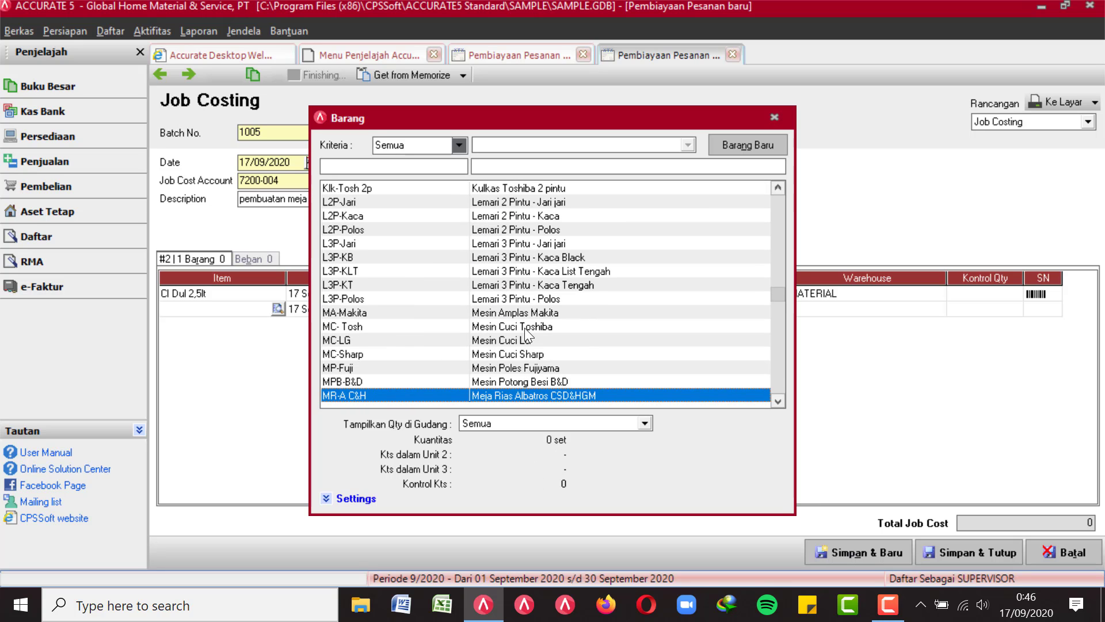
scroll(524, 327, "down", 14)
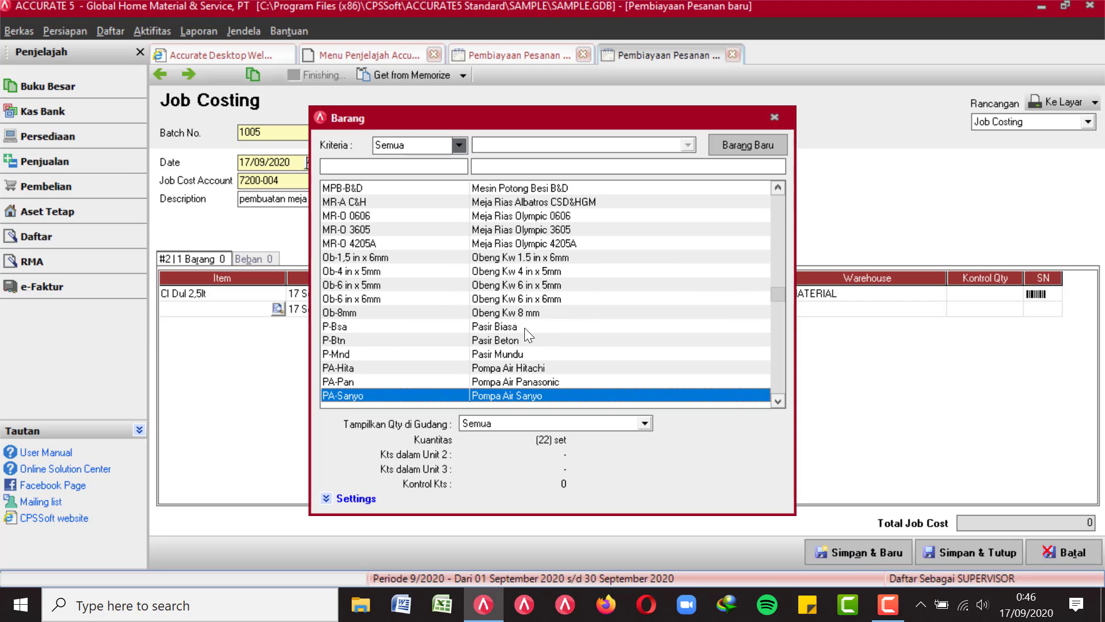
double_click(500, 270)
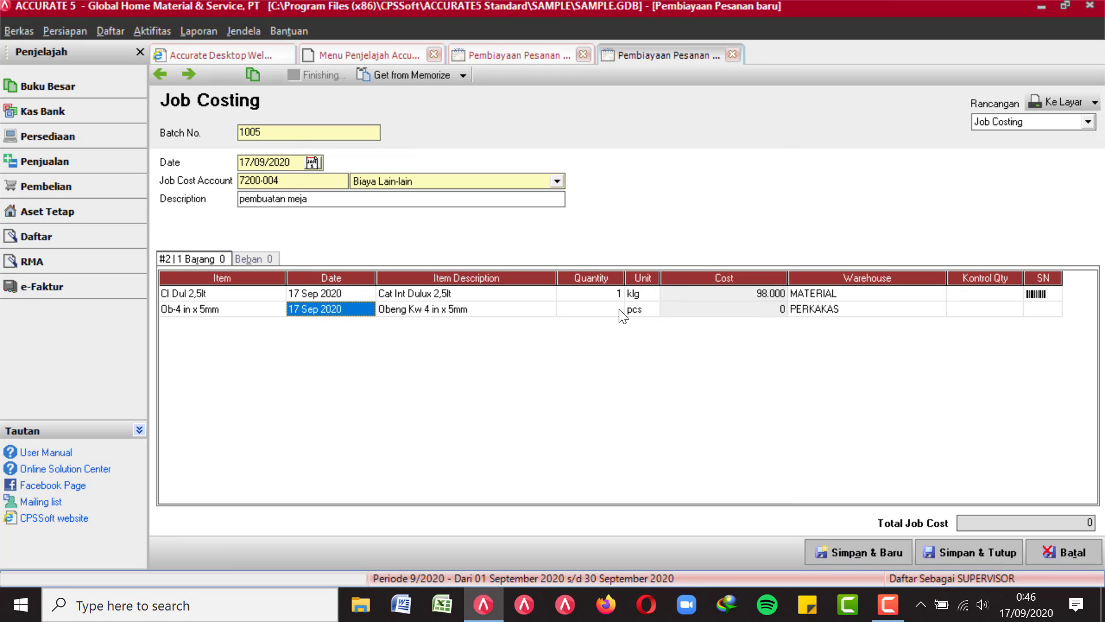
- Set the quantity of the Ob-4 in x 5mm line to 1, then save and close the job costing
left_click(596, 308)
type("1")
key("Tab")
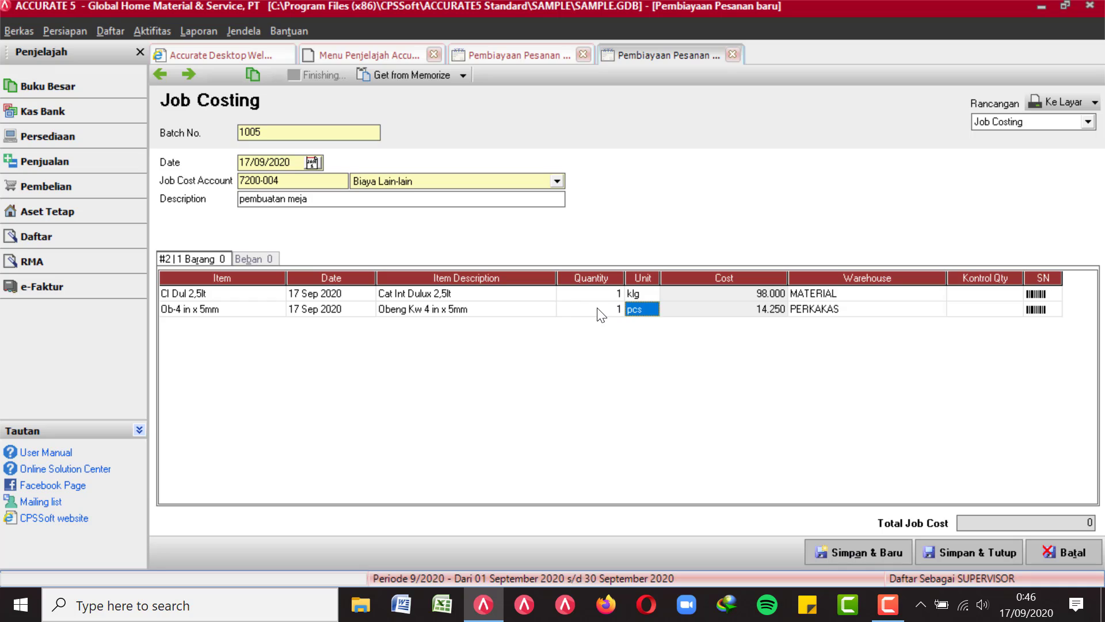
key("Tab")
key("Tab")
key("Tab")
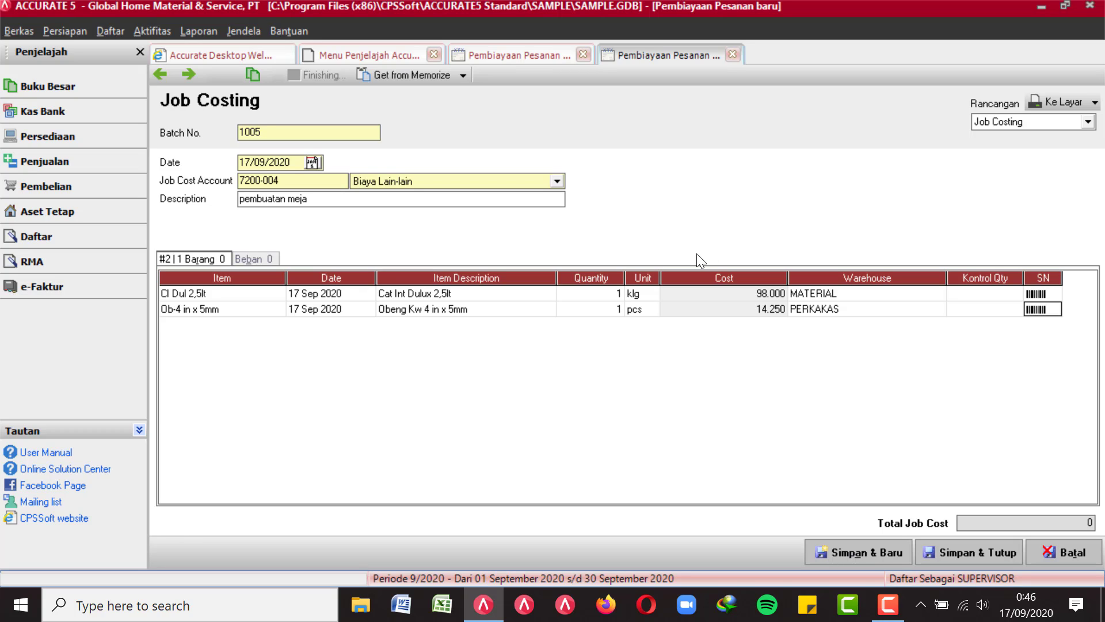
left_click(950, 550)
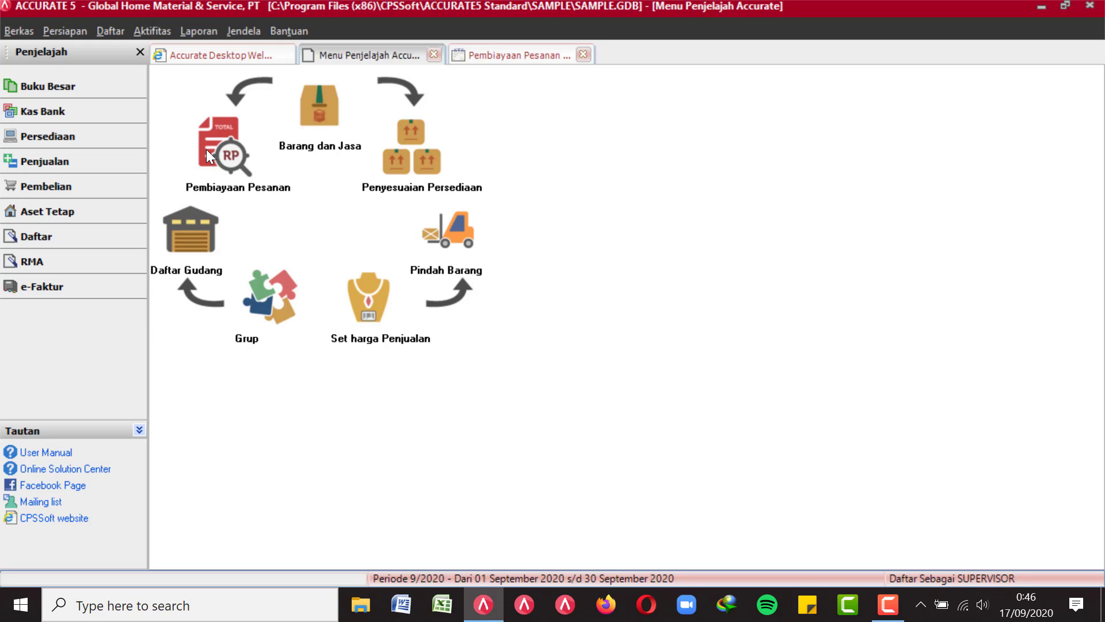
- Reopen the saved "pembuatan meja" job costing from a new Pembiayaan Pesanan form and start its Finishing
left_click(206, 150)
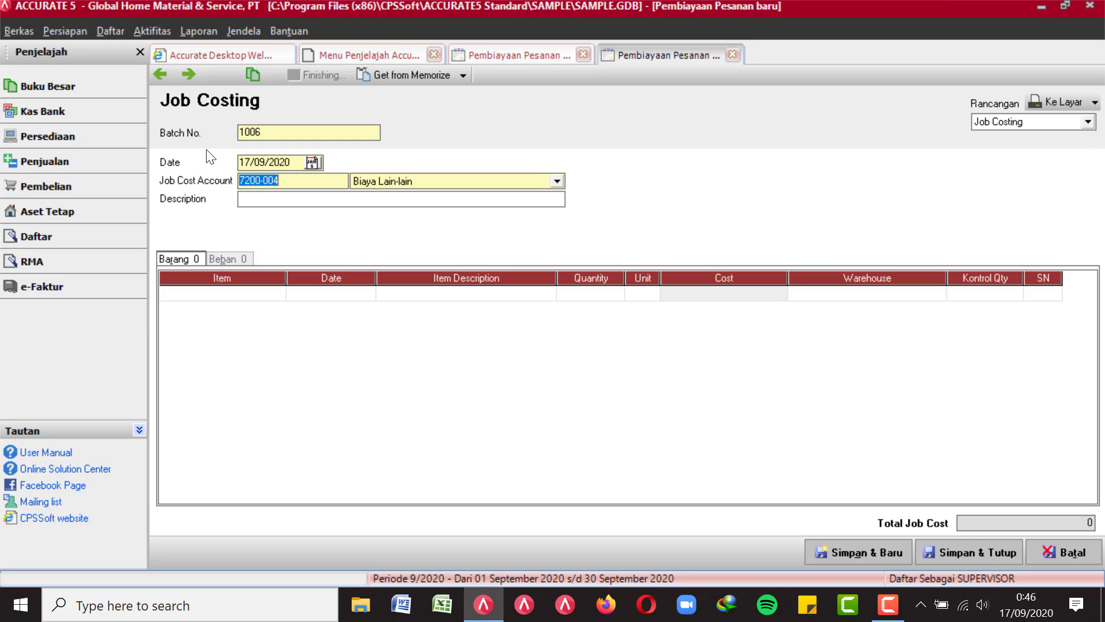
left_click(160, 80)
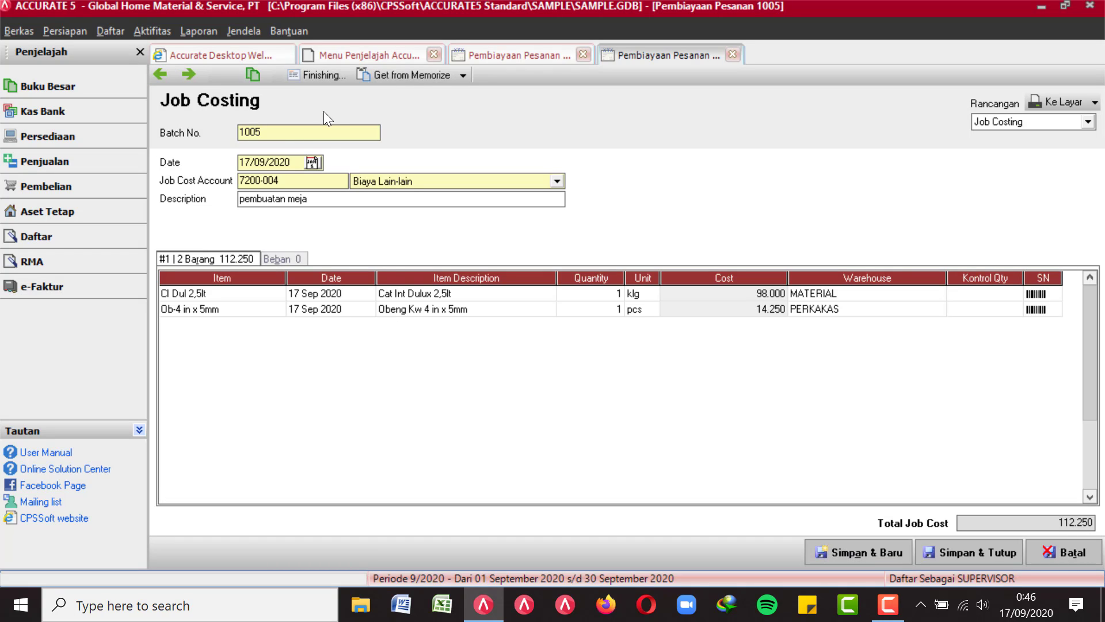
left_click(323, 75)
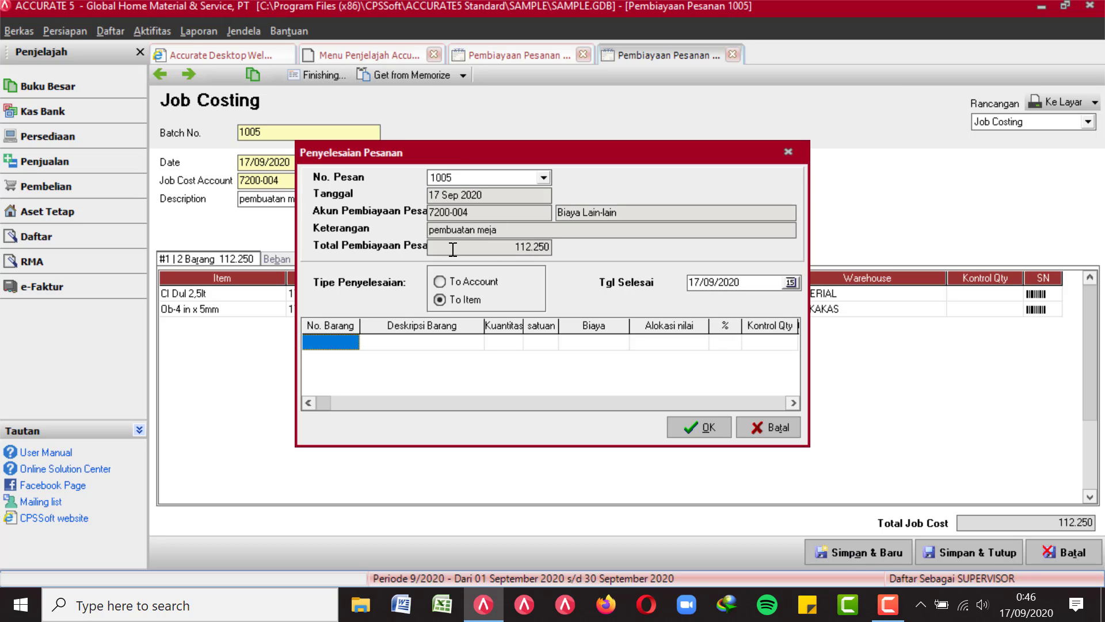
- Choose item Klk-Tosh 1p (Kulkas Toshiba 1 pintu) as the finished item in the order completion
left_click(352, 343)
left_click(353, 343)
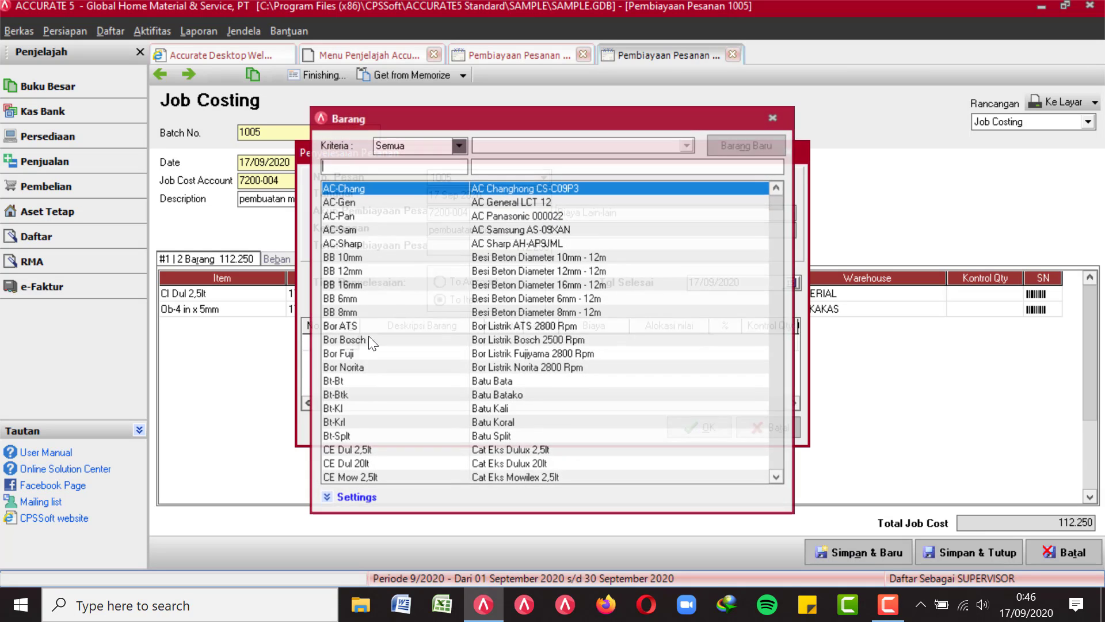
left_click(555, 352)
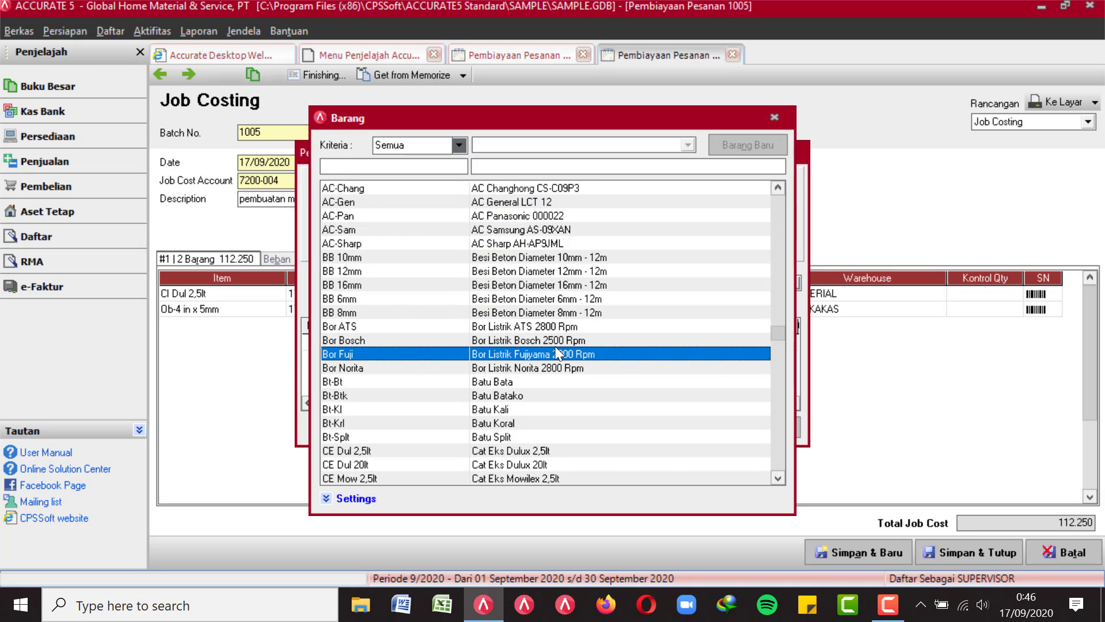
scroll(555, 352, "down", 14)
scroll(555, 347, "down", 13)
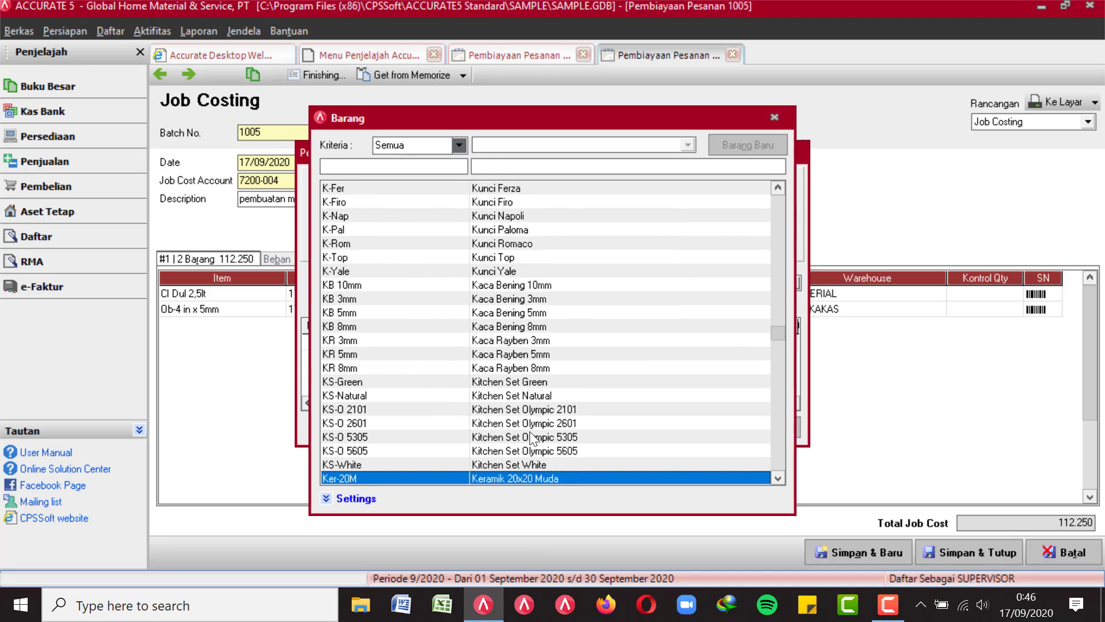
scroll(509, 449, "down", 7)
scroll(499, 452, "down", 11)
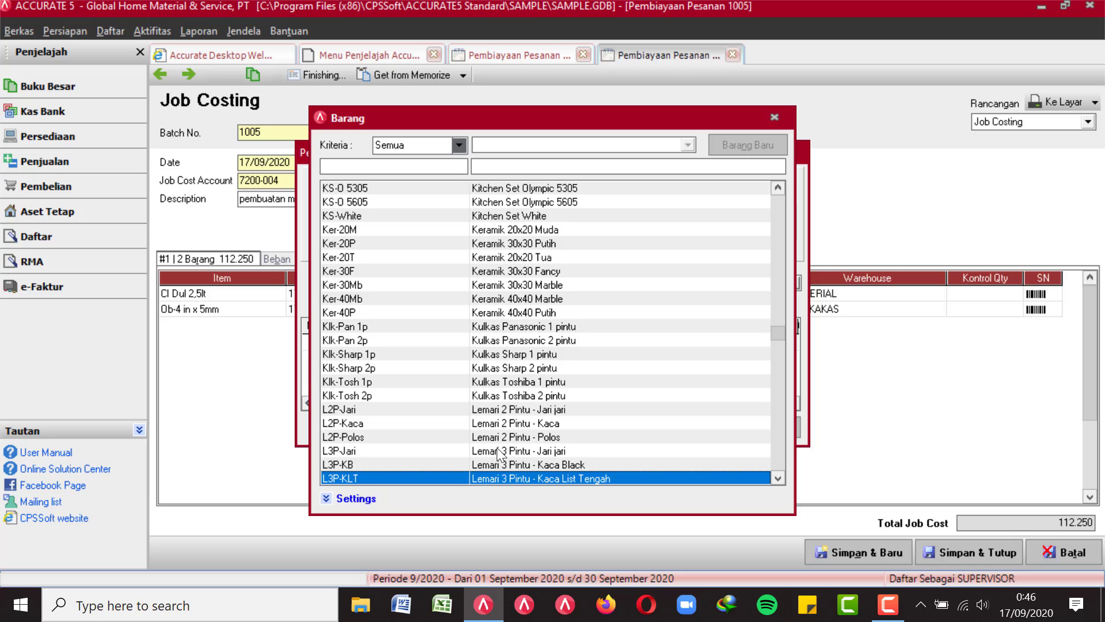
left_click(502, 395)
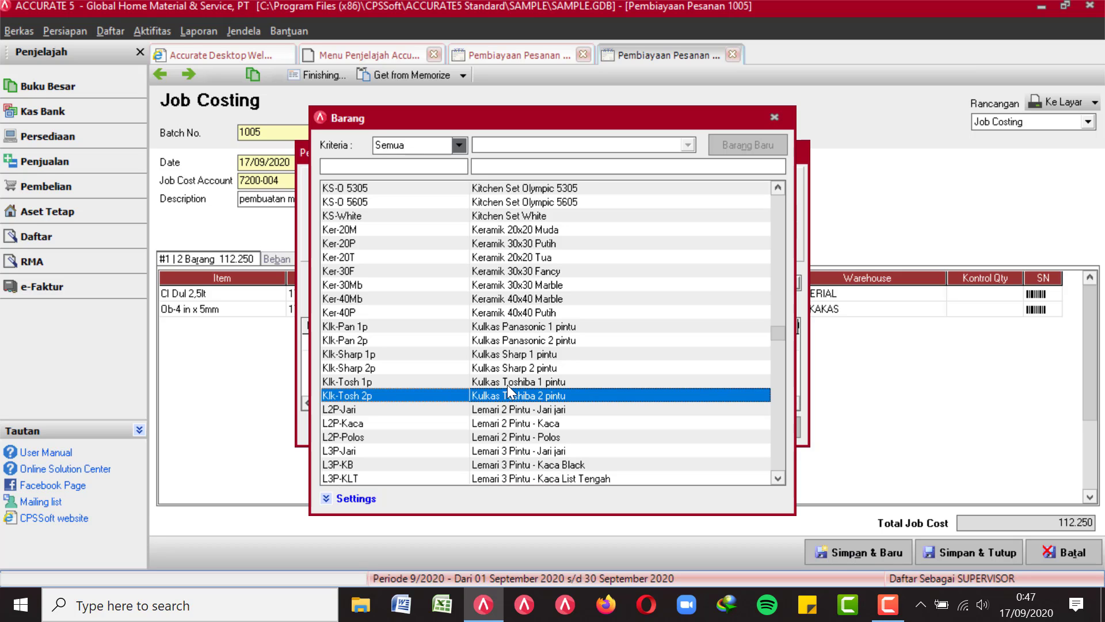
double_click(507, 384)
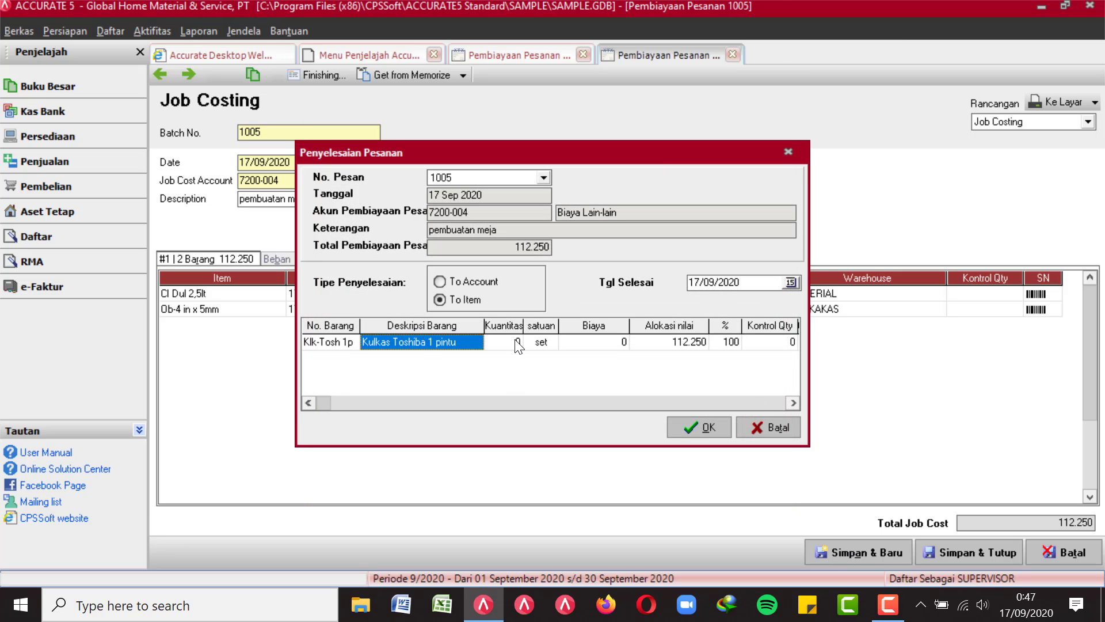
- Set the finished item's Kuantitas to 1, confirm the order completion, and close the job costing
left_click(515, 340)
type("1")
key("Tab")
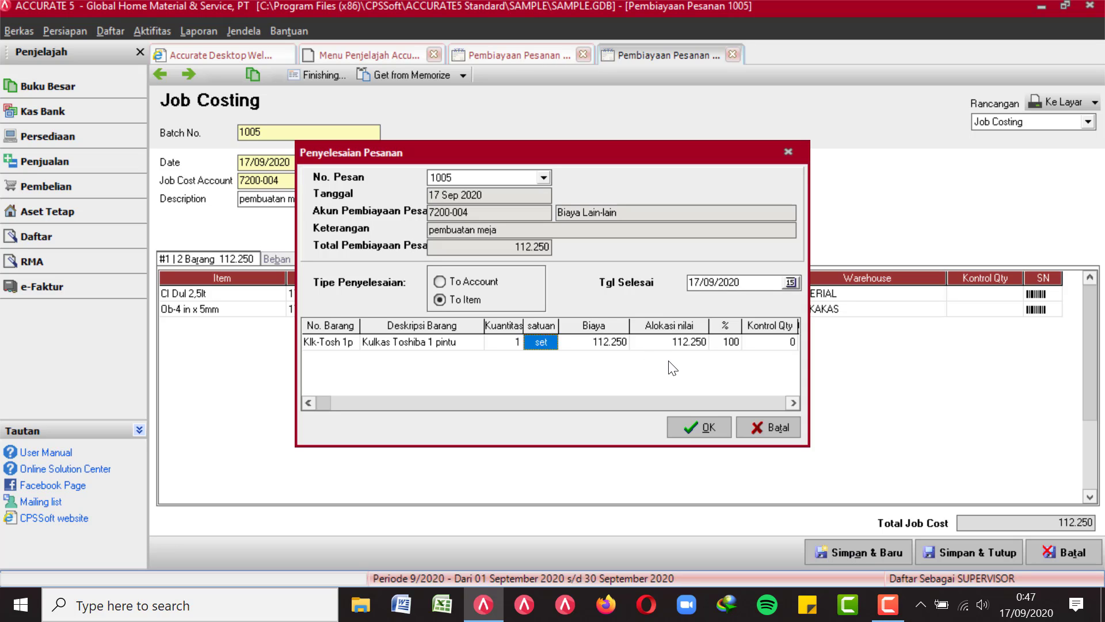
left_click(704, 427)
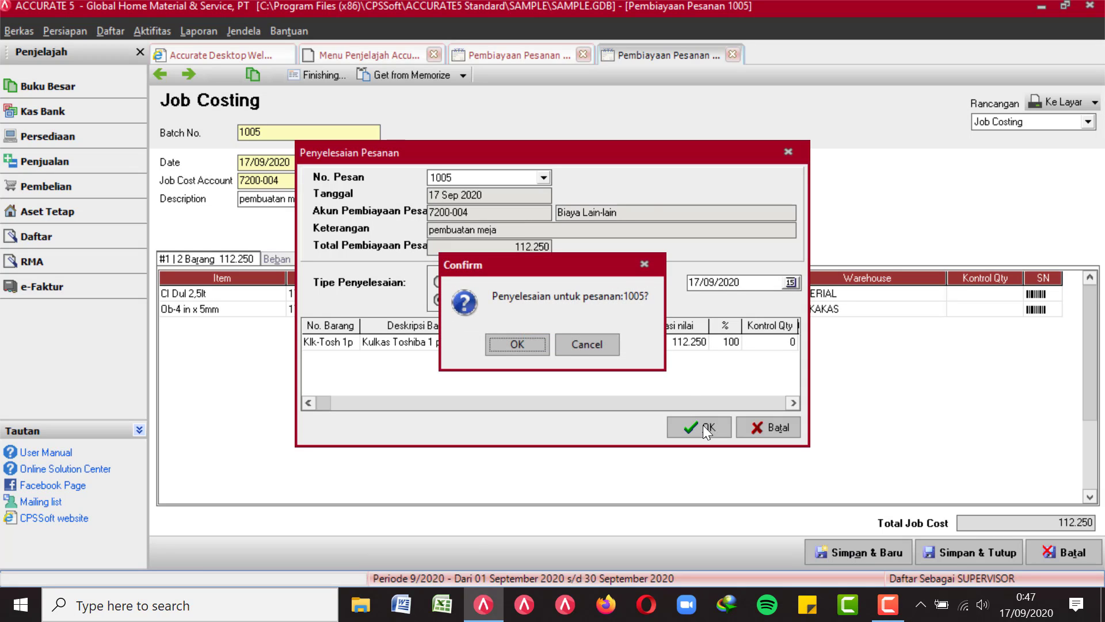
left_click(528, 336)
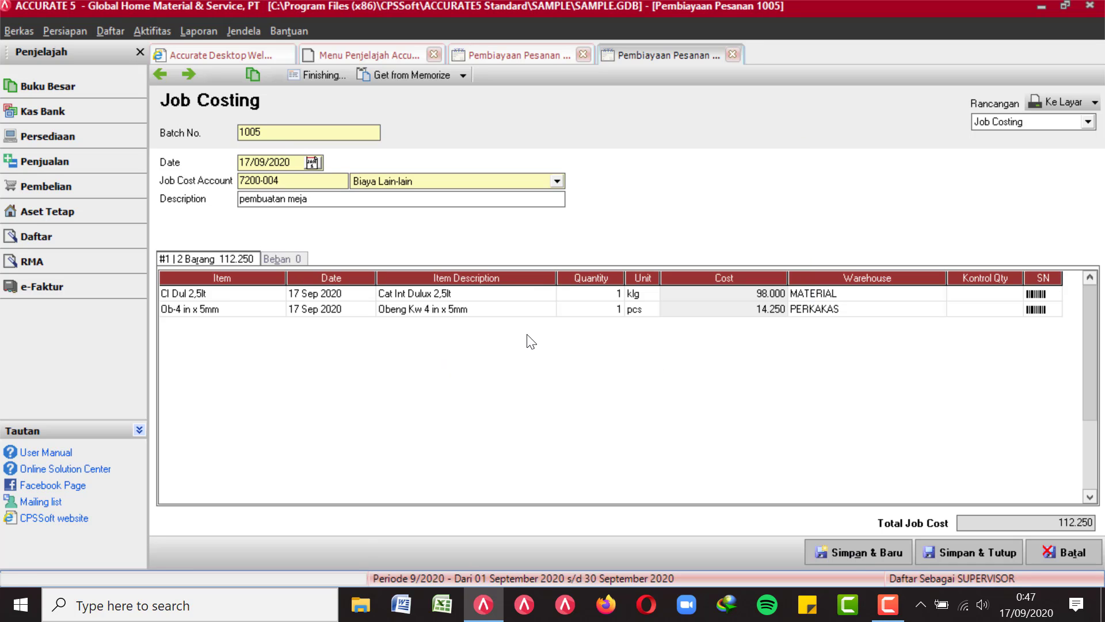
left_click(1068, 554)
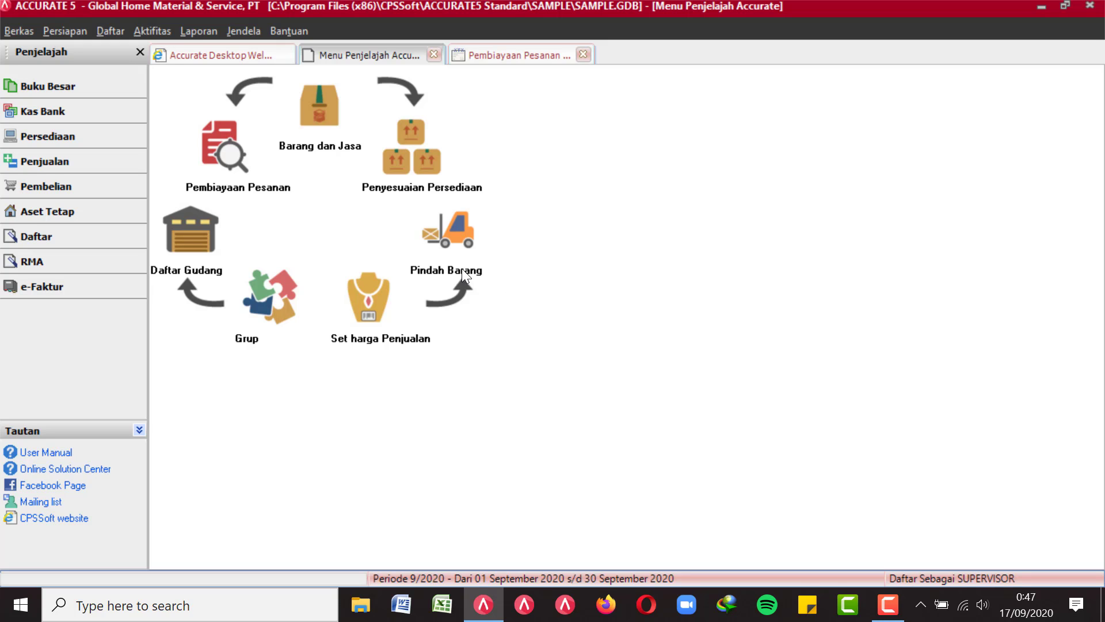
- Start a new Penyesuaian Persediaan and add item AC-Sharp (AC Sharp AH-AP9JML) as its first line
left_click(388, 167)
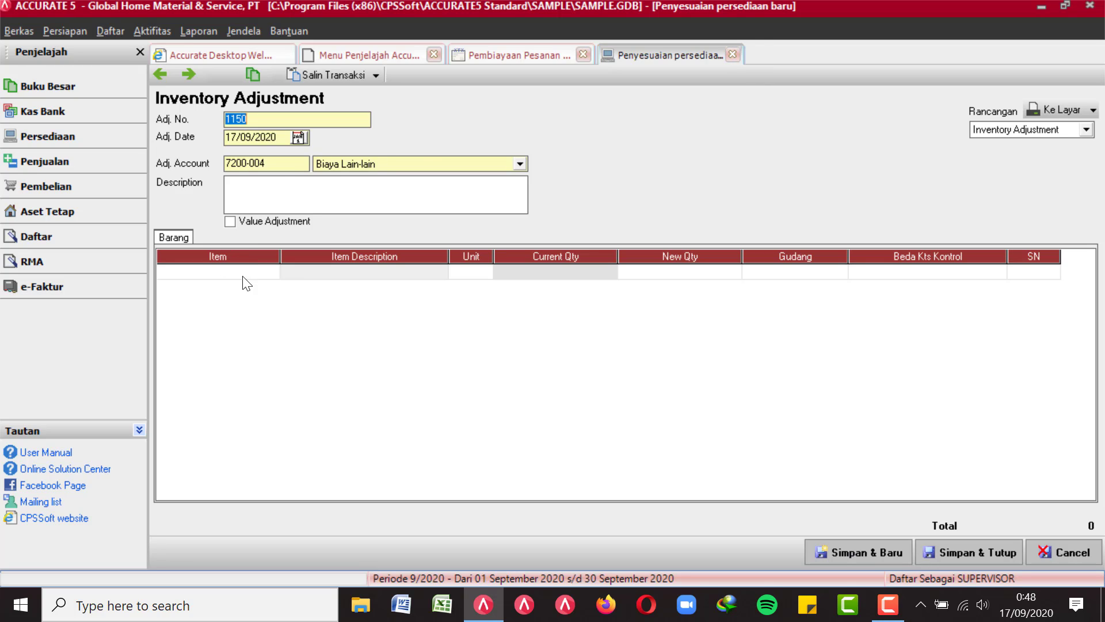
left_click(275, 273)
left_click(274, 272)
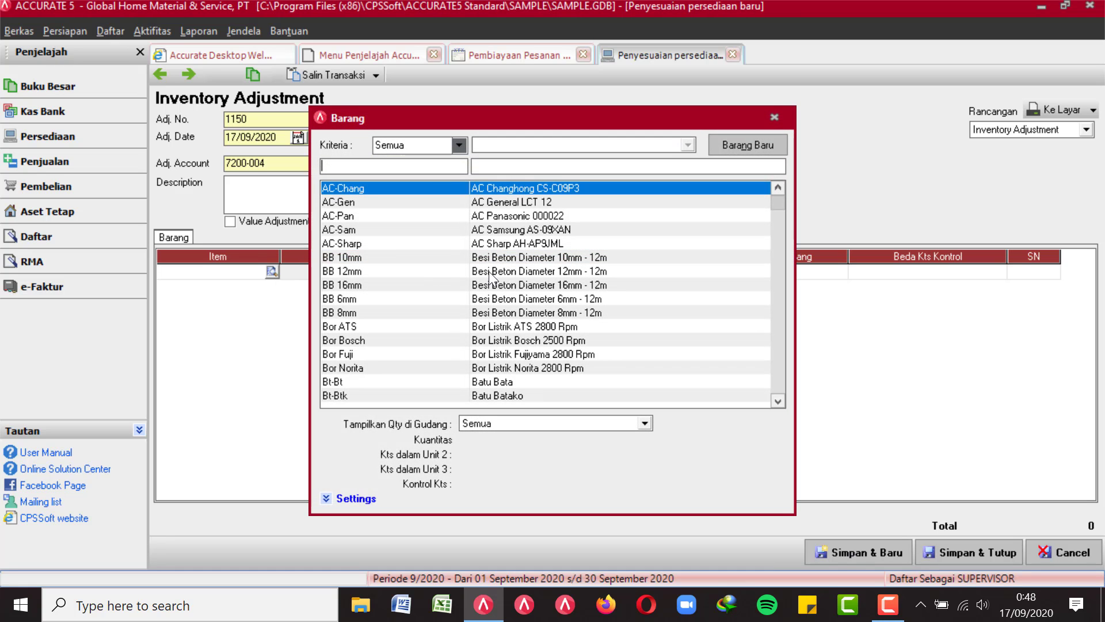
double_click(541, 243)
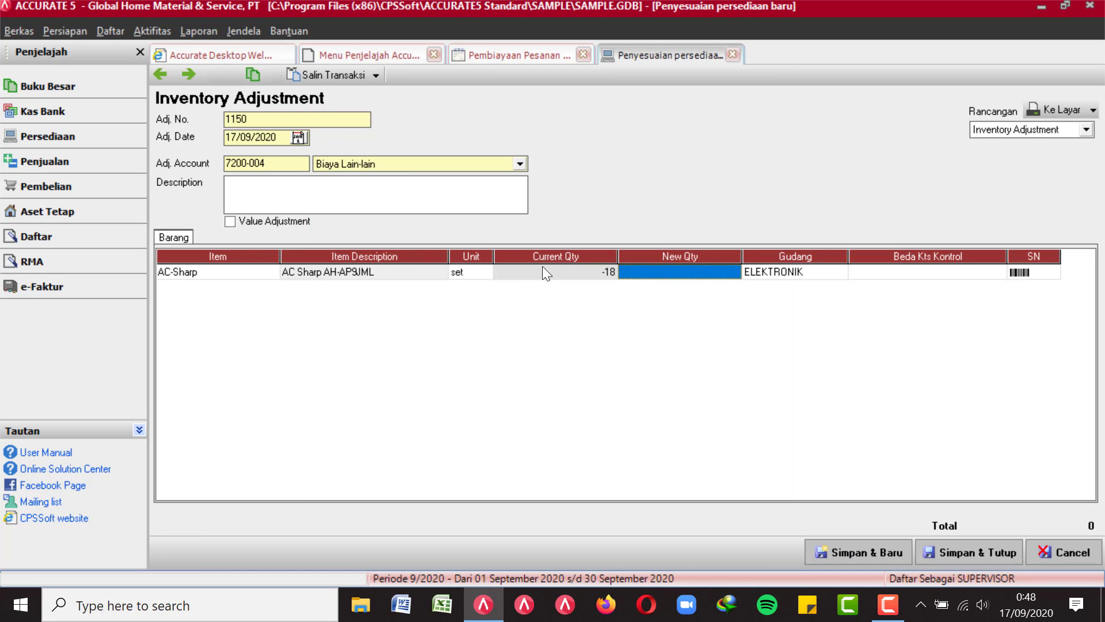
- Replace the AC-Sharp line of the inventory adjustment with item Bt-Bt (Batu Bata)
left_click(315, 271)
right_click(316, 270)
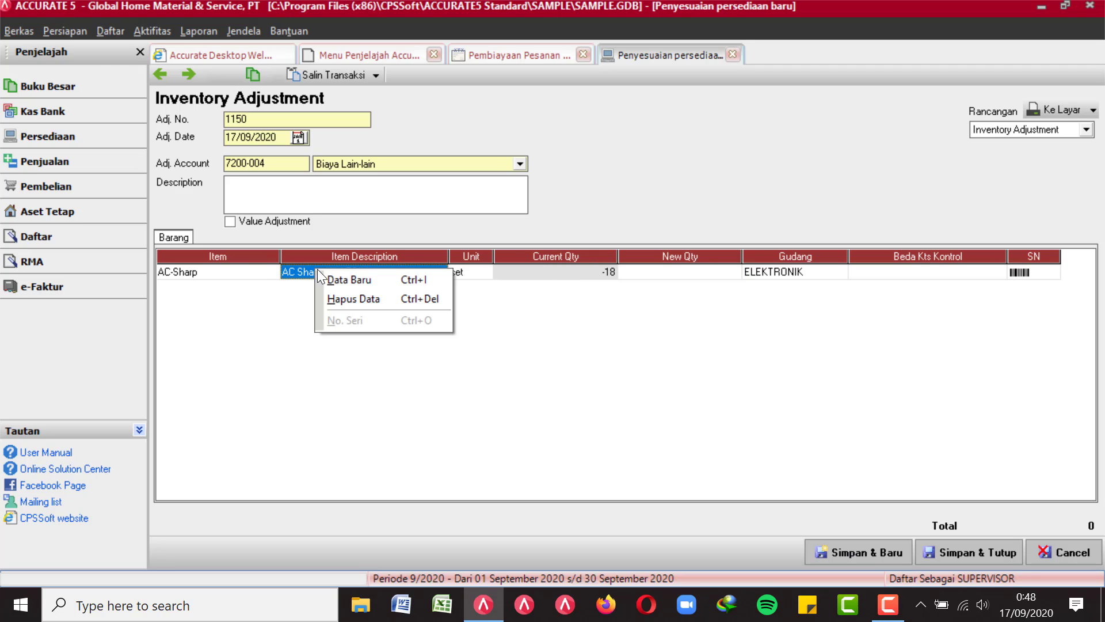
left_click(337, 297)
left_click(272, 270)
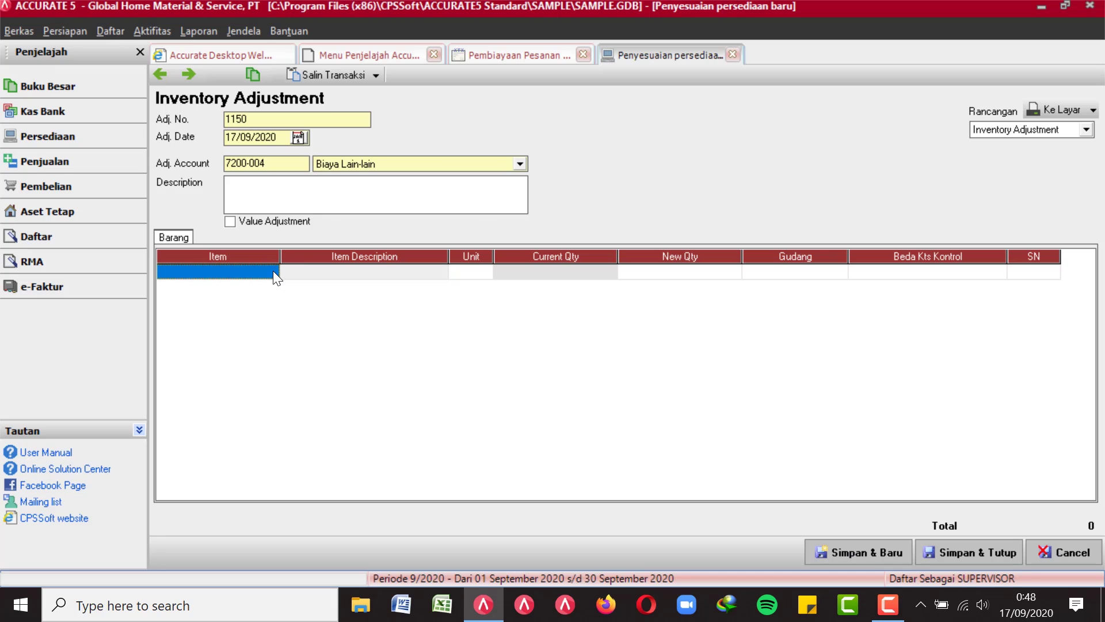
left_click(273, 270)
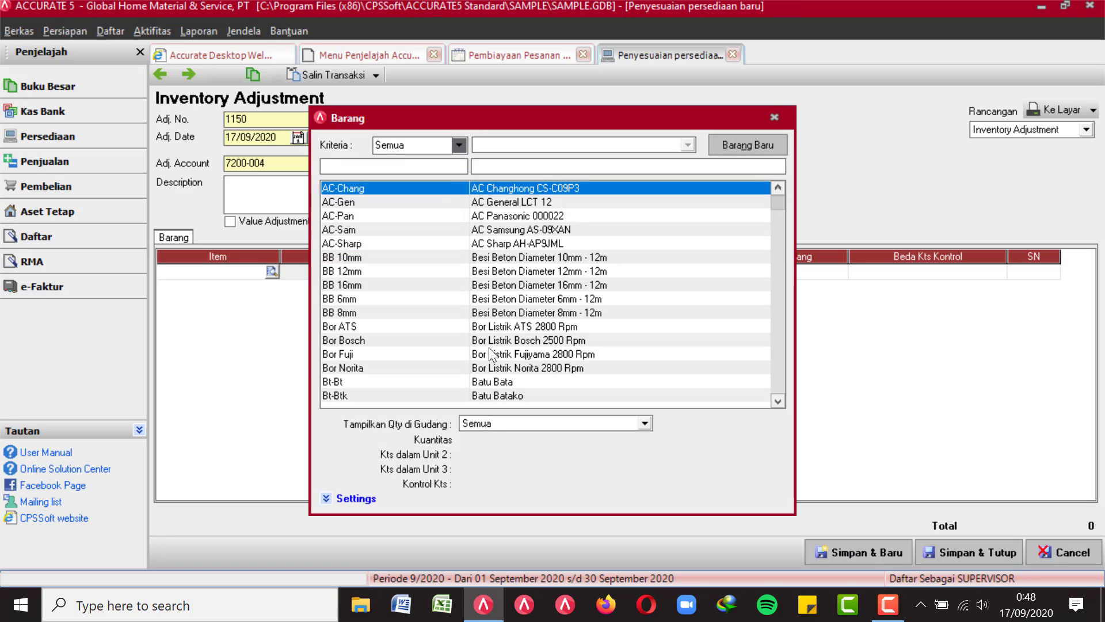
double_click(493, 383)
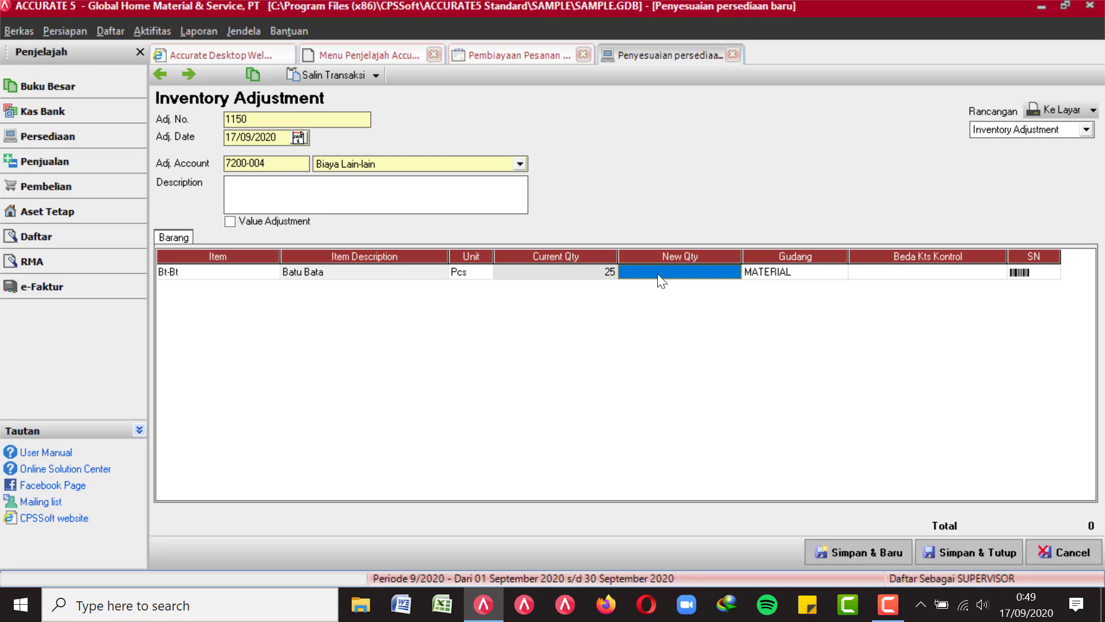
- Set the Batu Bata line's New Qty to 23, complete the line, and close the inventory adjustment without saving
type("23")
key("Return")
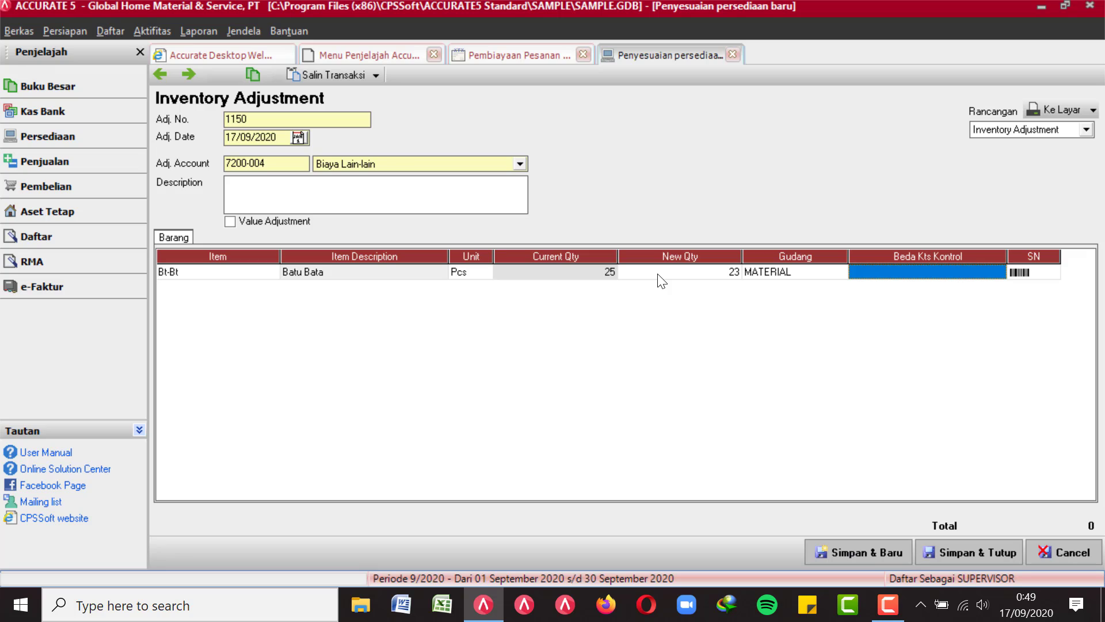
key("Return")
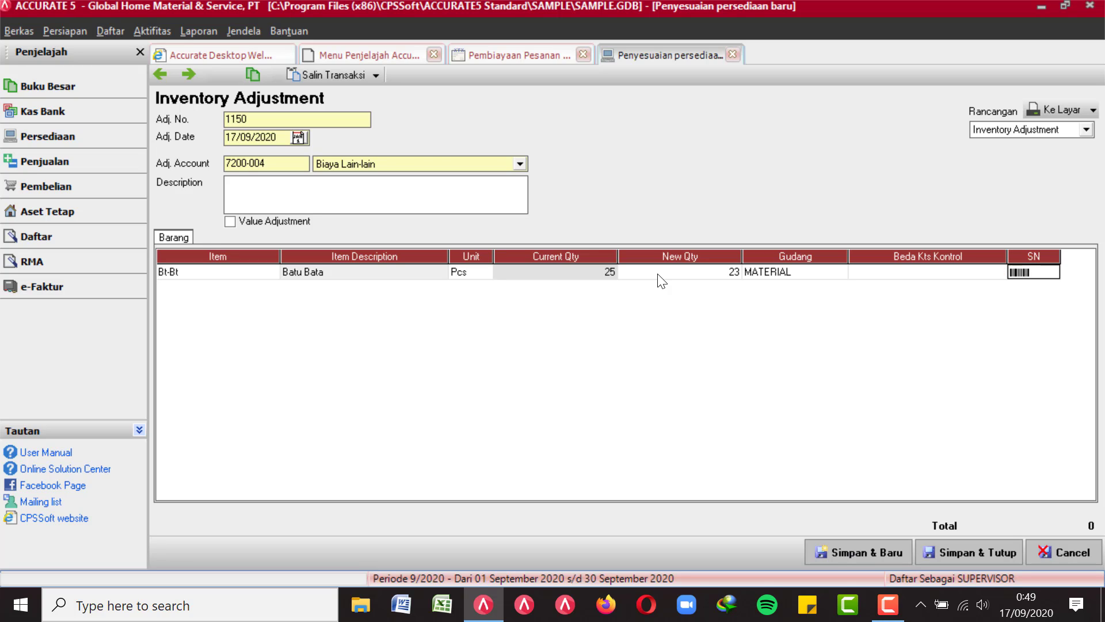
key("Return")
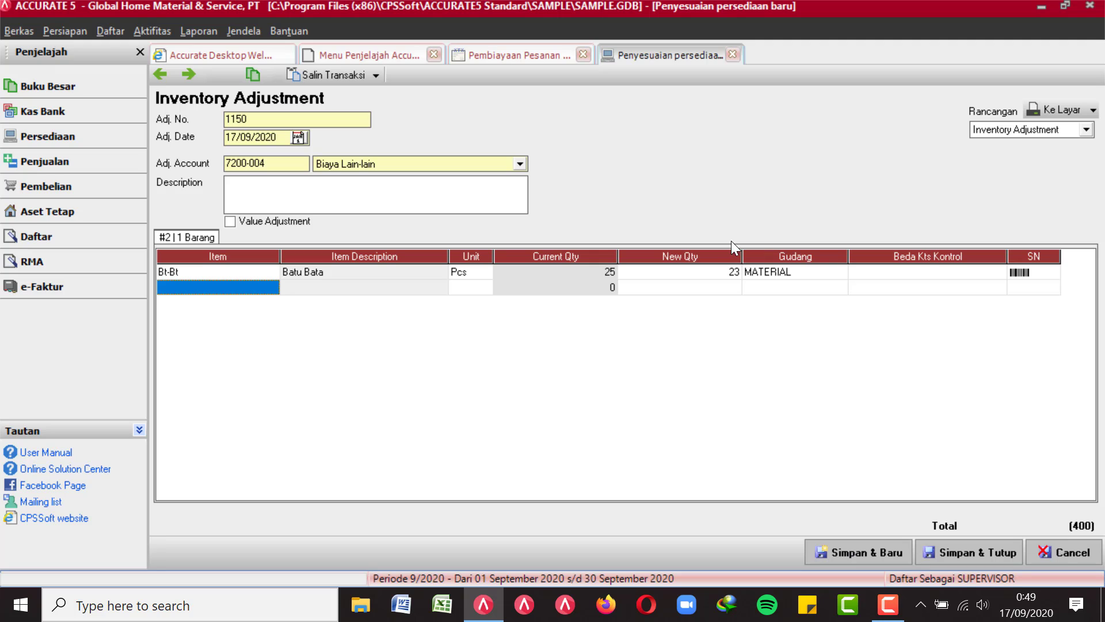
left_click(1058, 547)
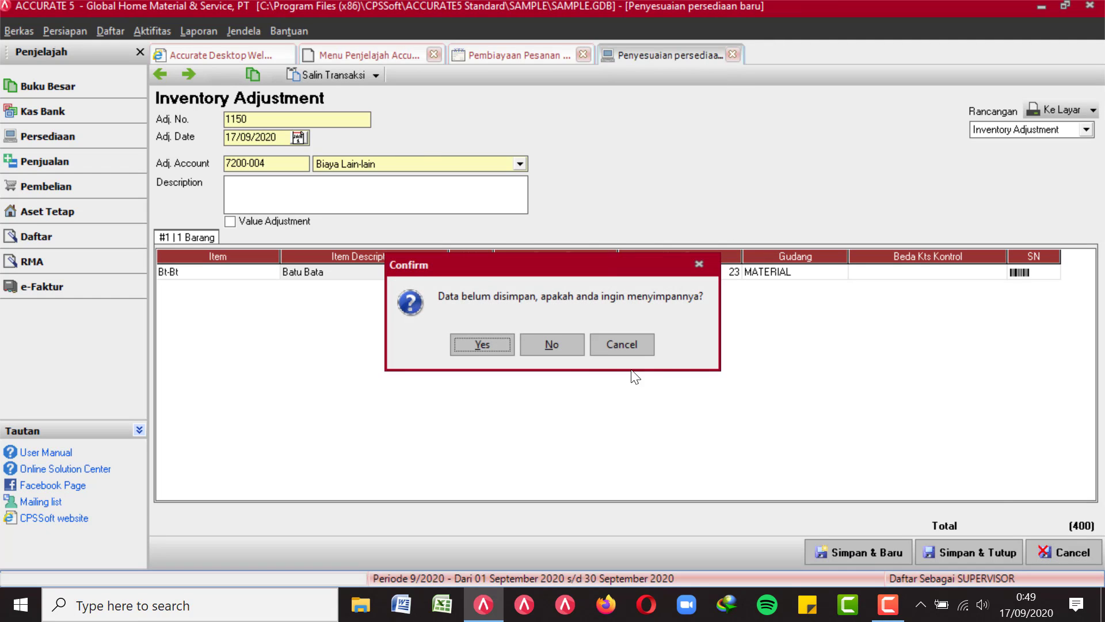
left_click(552, 345)
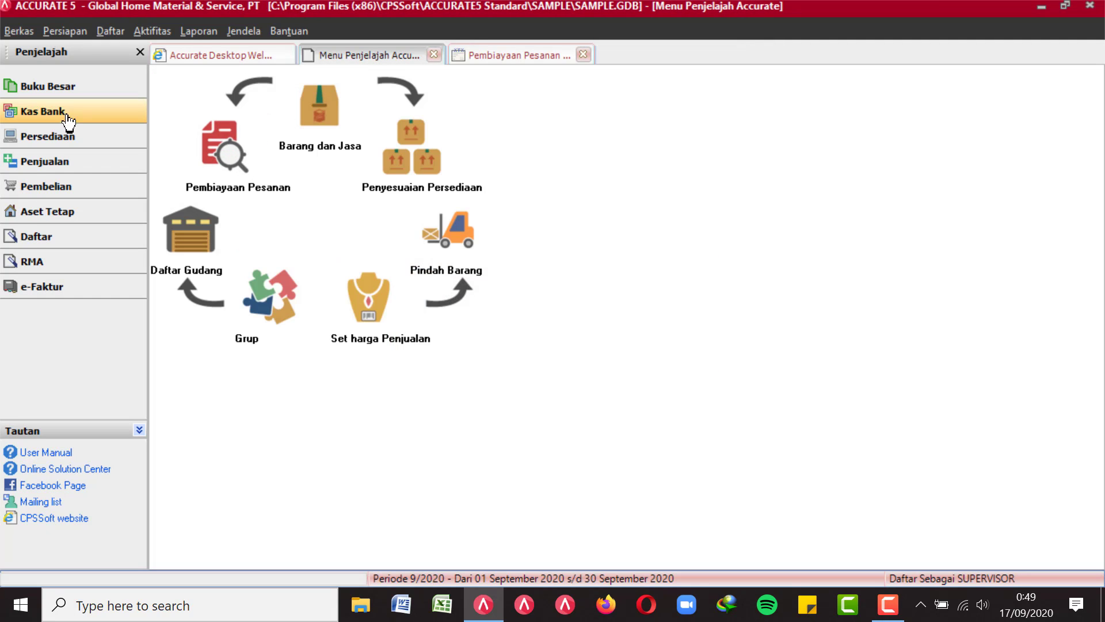
- Start a new Penawaran Penjualan in the Penjualan module and choose CASH IDR as the ordering customer
left_click(44, 164)
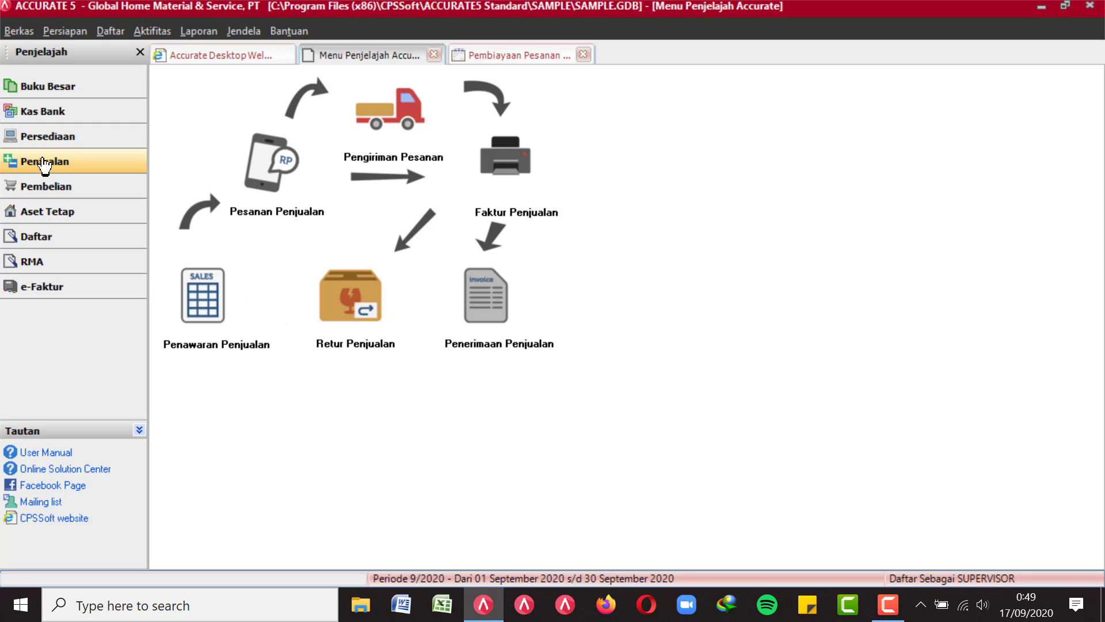
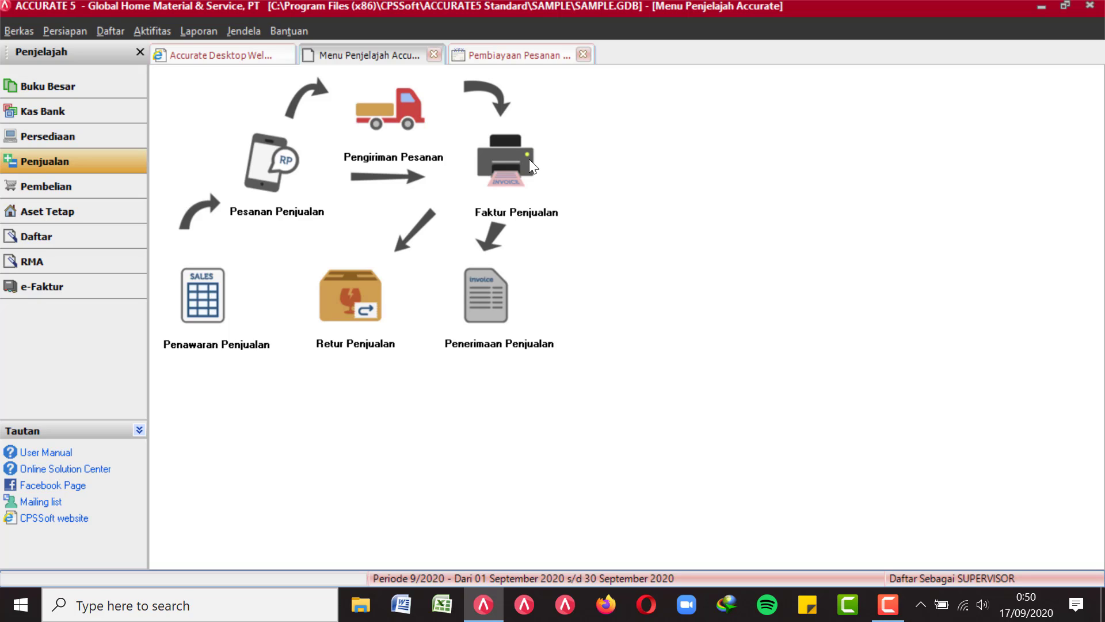
left_click(201, 292)
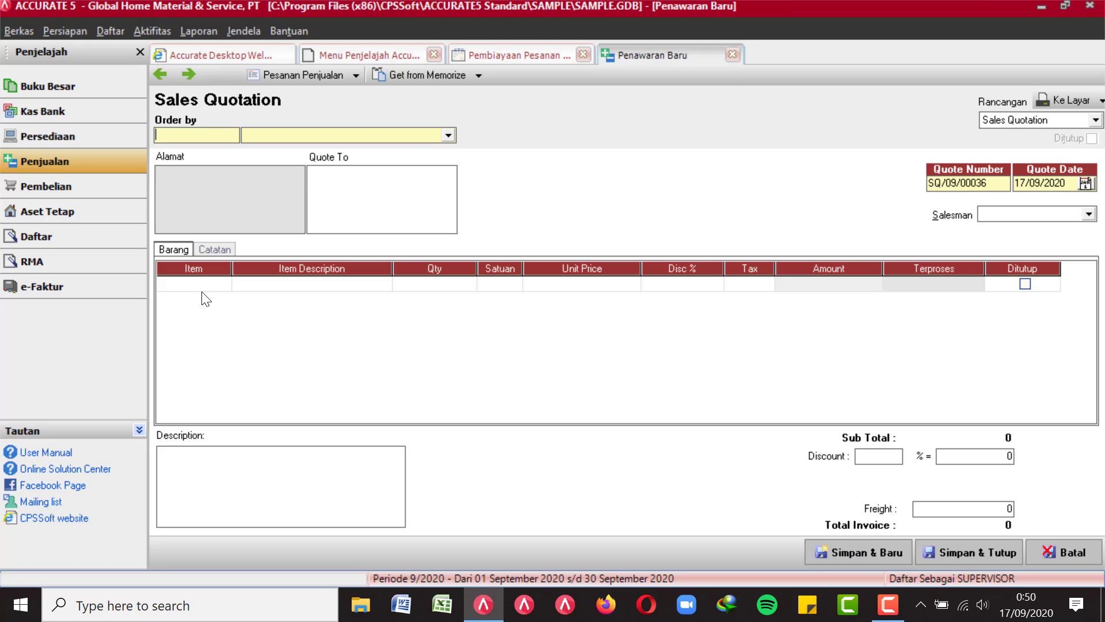
left_click(370, 136)
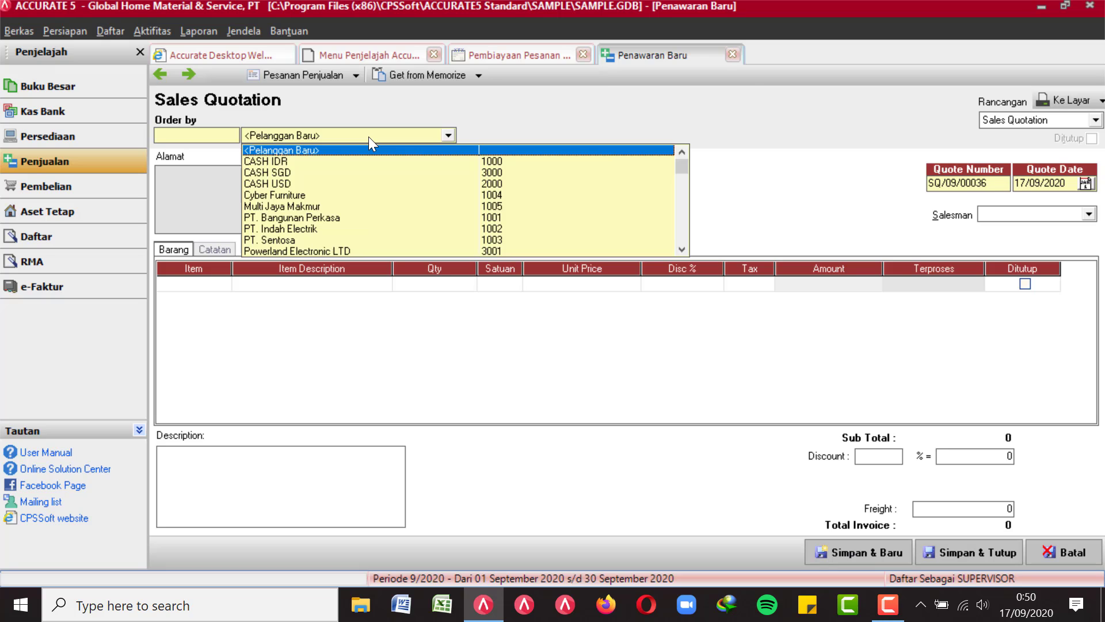
left_click(289, 161)
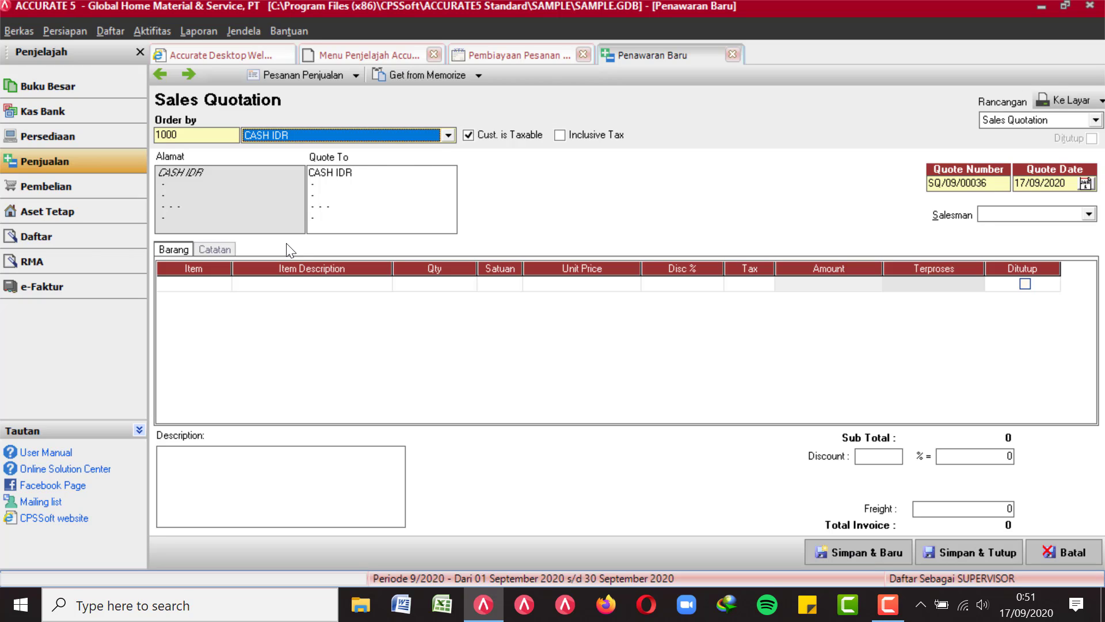
- Add item AC-Pan (AC Panasonic 000022) as the first line of the sales quotation
left_click(224, 283)
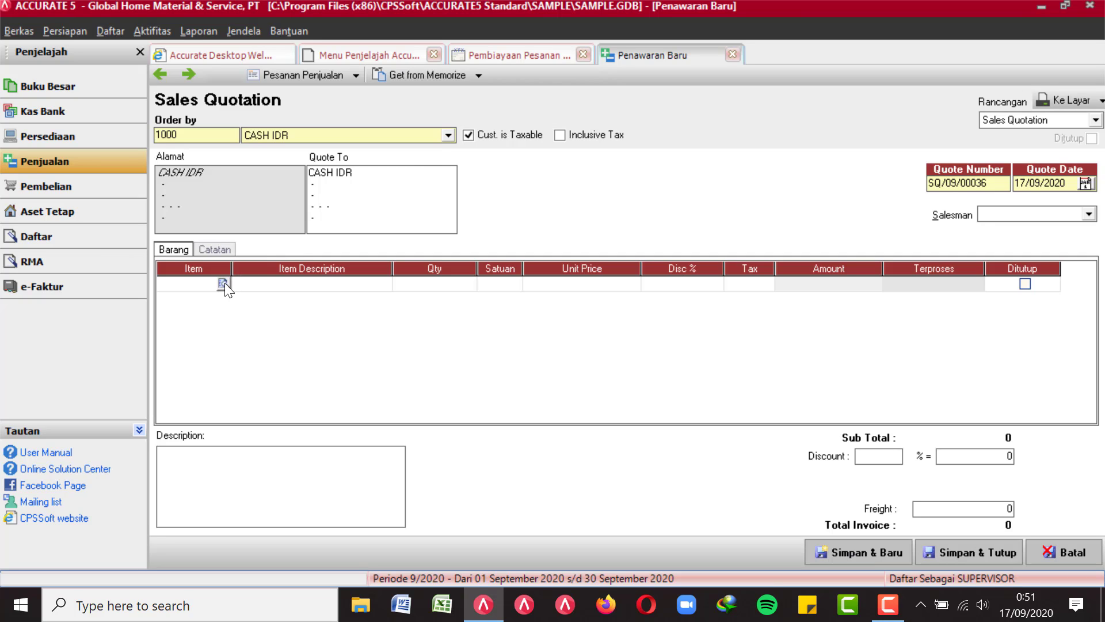
left_click(223, 283)
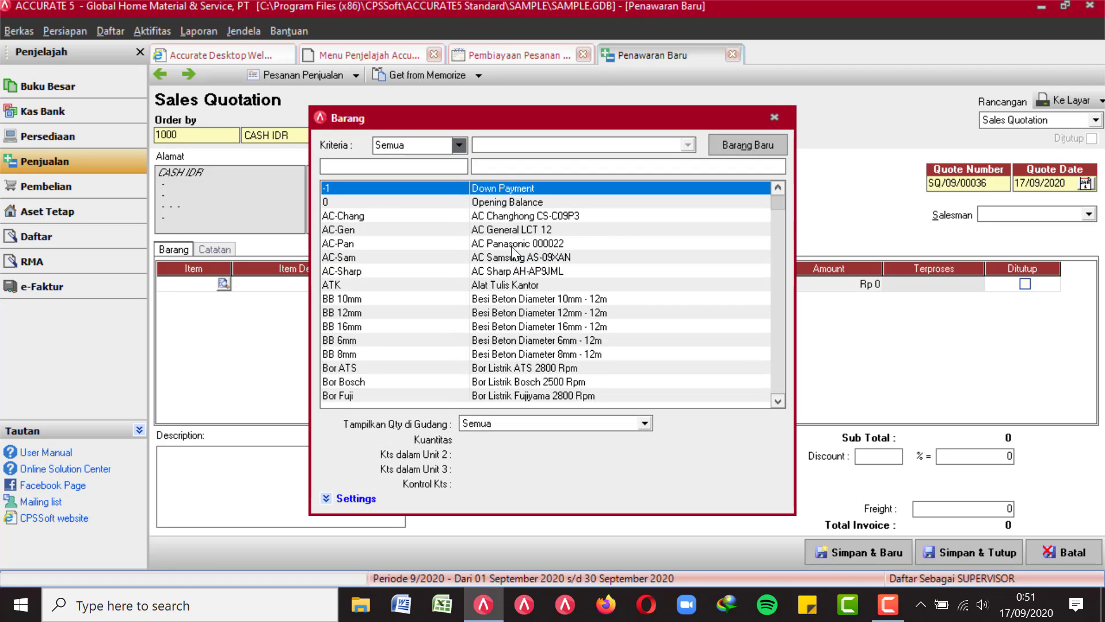
double_click(511, 246)
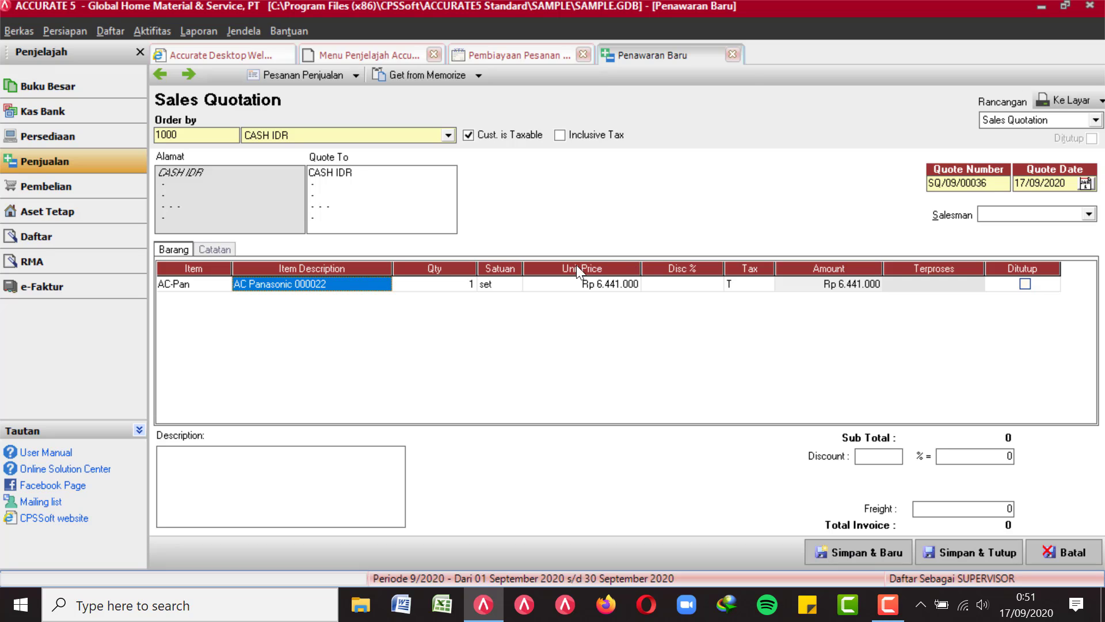
left_click(631, 284)
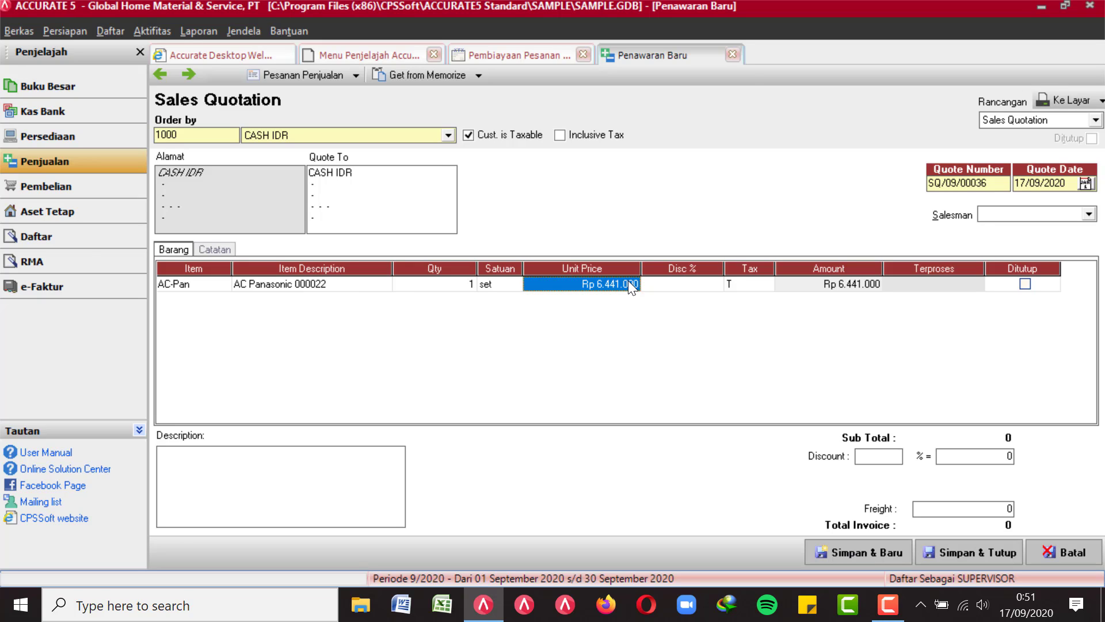
- Clear the tax code on the AC-Pan line, then save and close the quotation without a salesman
left_click(737, 284)
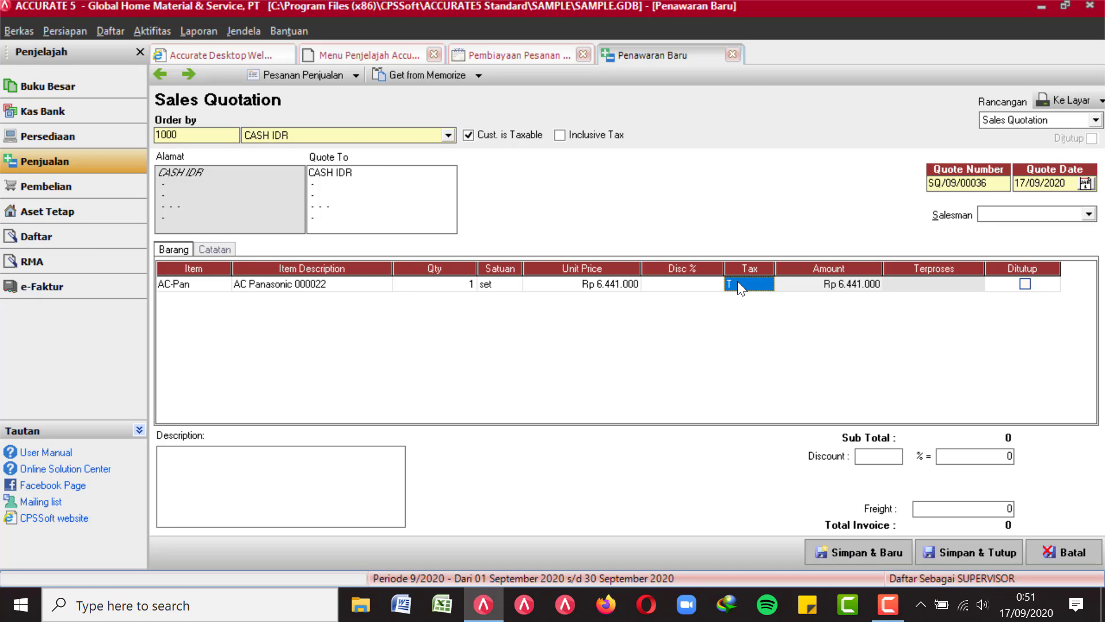
key("BackSpace")
key("Tab")
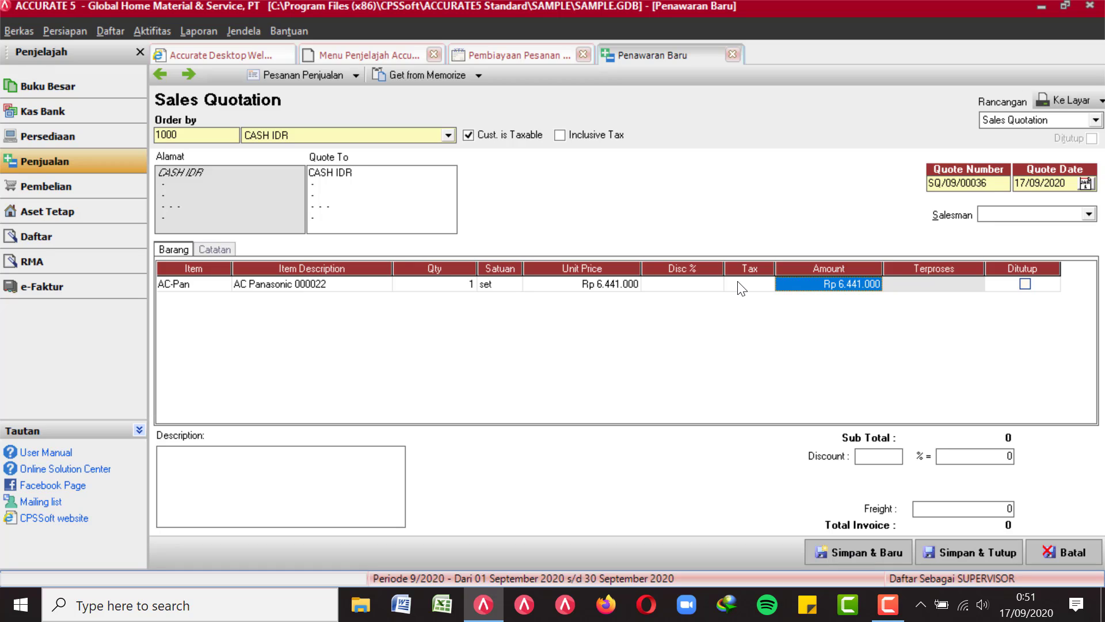
key("Tab")
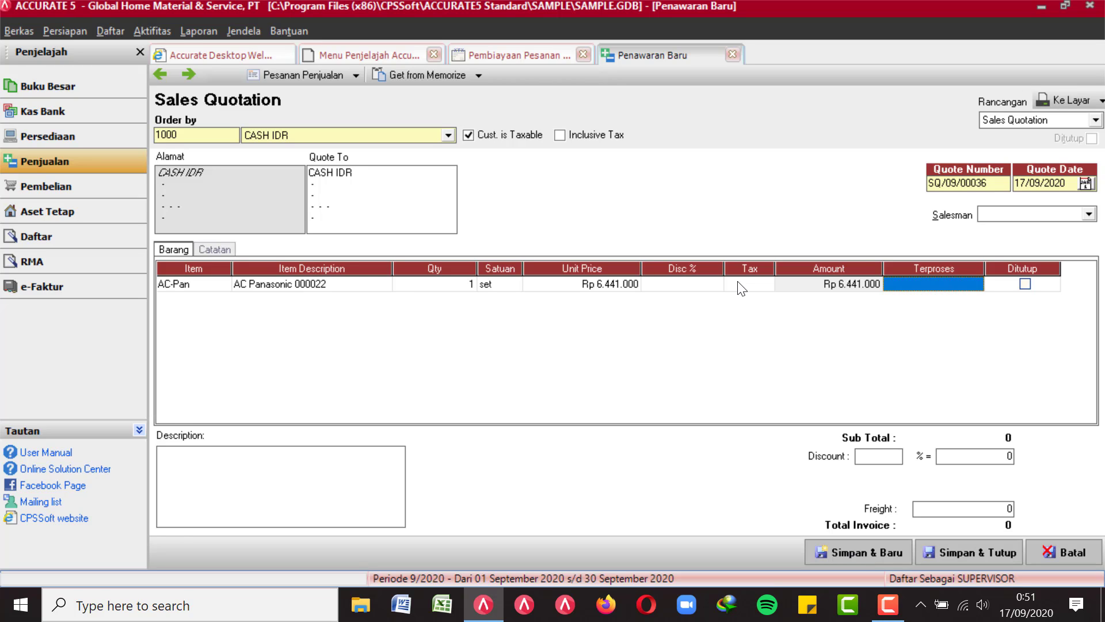
key("Tab")
key("Tab")
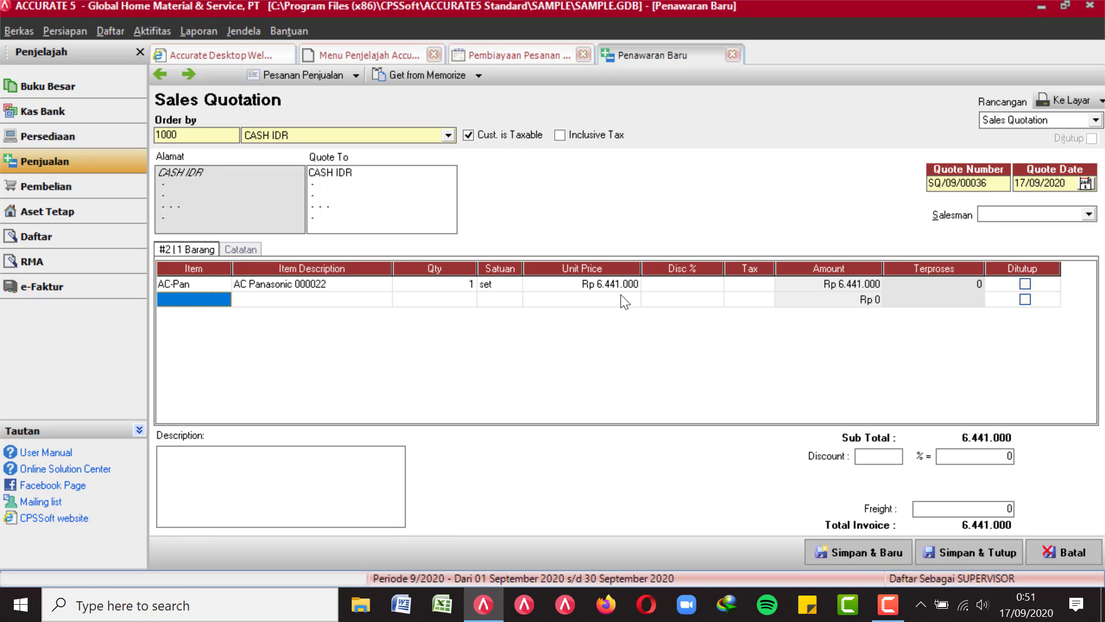
left_click(973, 551)
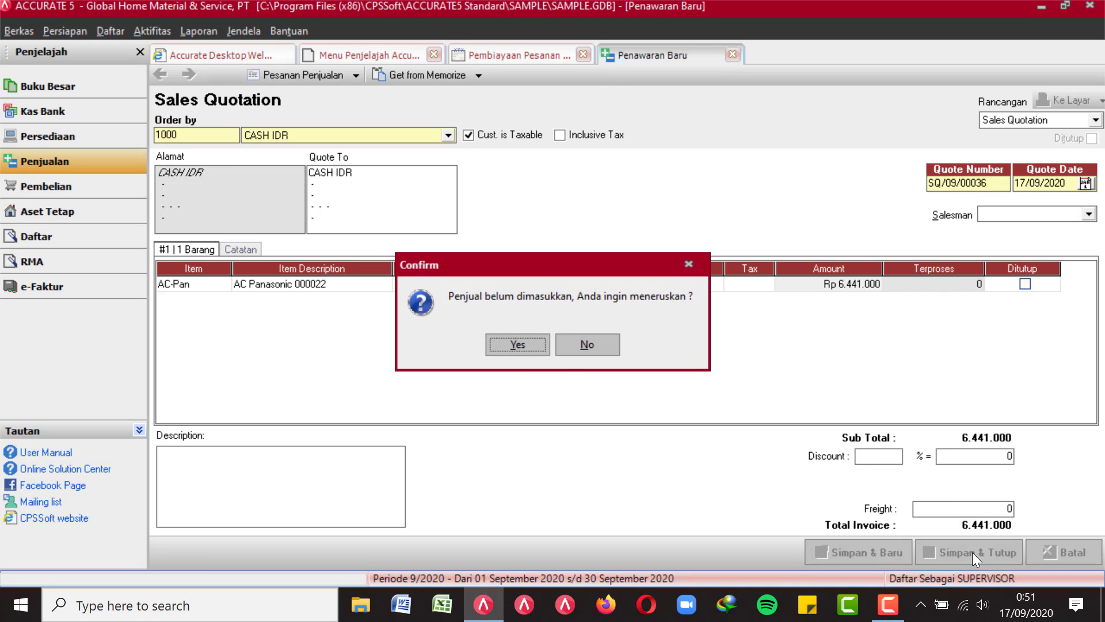
left_click(529, 346)
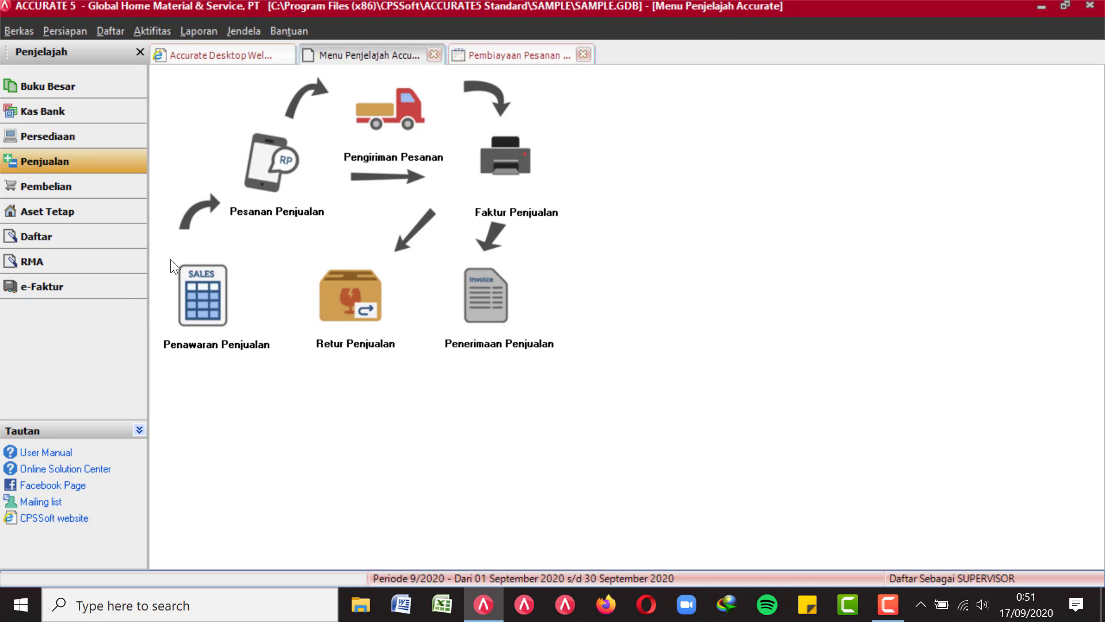
- Start a new Pesanan Penjualan and choose CASH IDR as the ordering customer
left_click(257, 161)
left_click(371, 133)
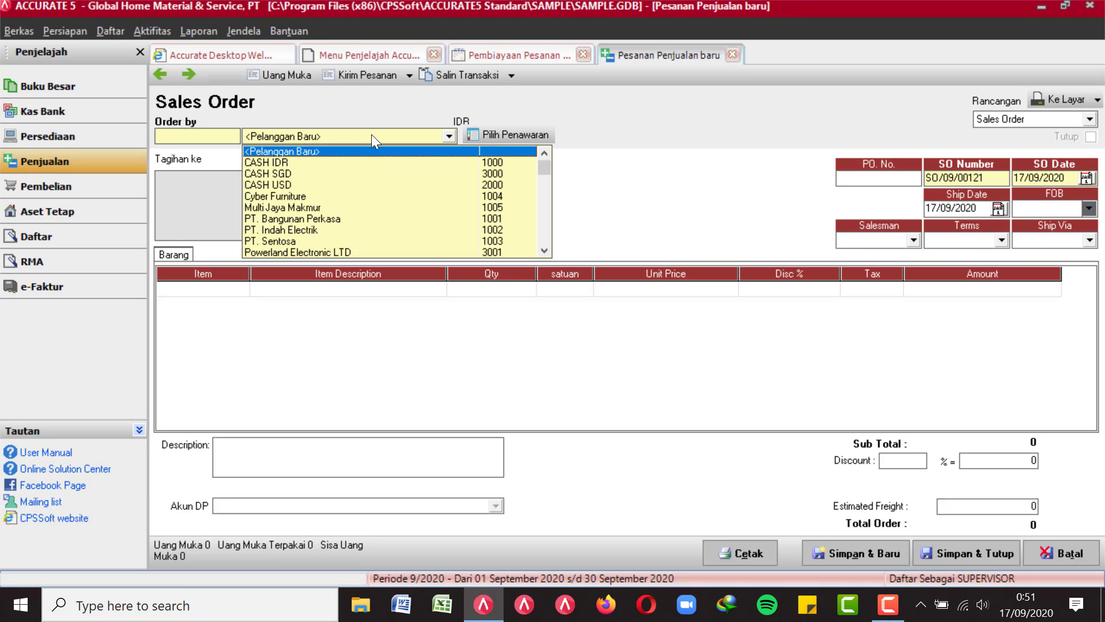
left_click(348, 163)
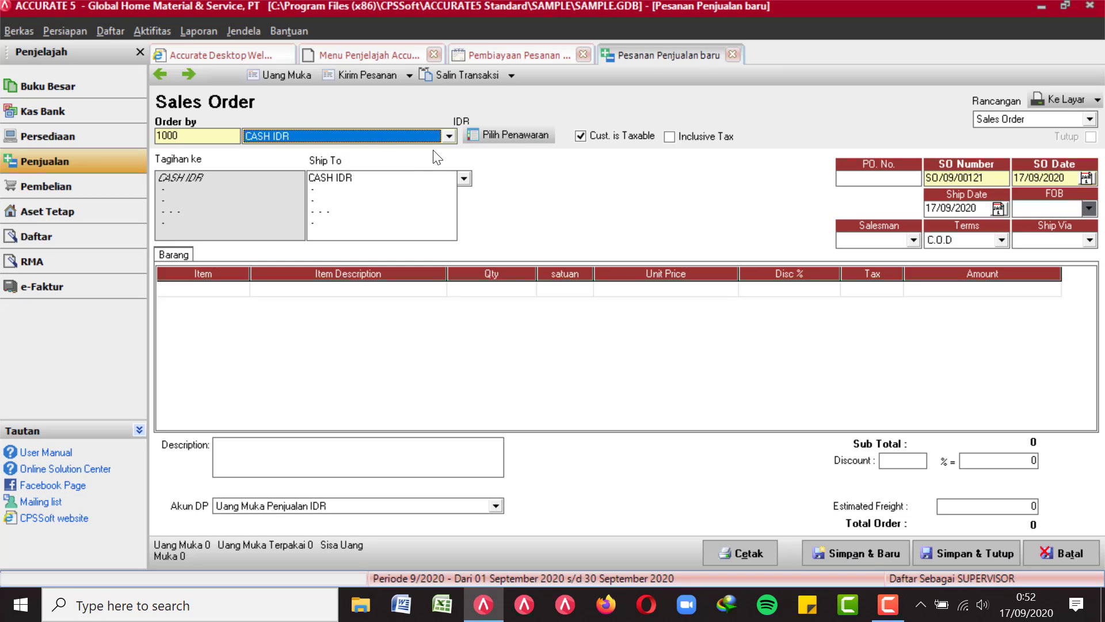
- Fill the sales order from the customer's 17/09/2020 quotation, then save and close it without a salesman
left_click(525, 137)
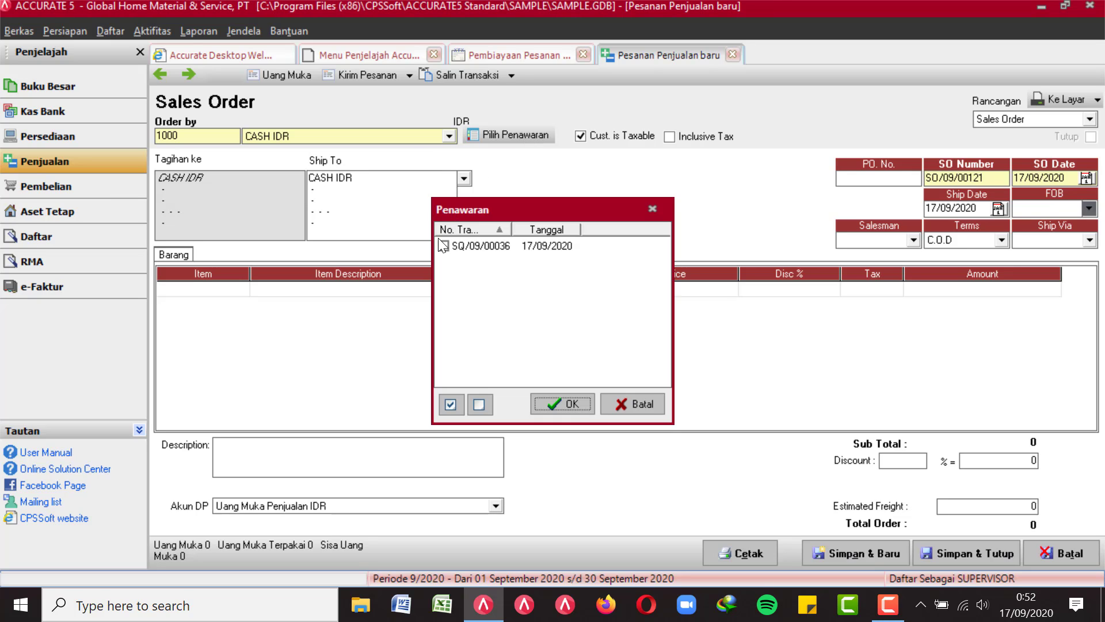
left_click(443, 245)
left_click(558, 403)
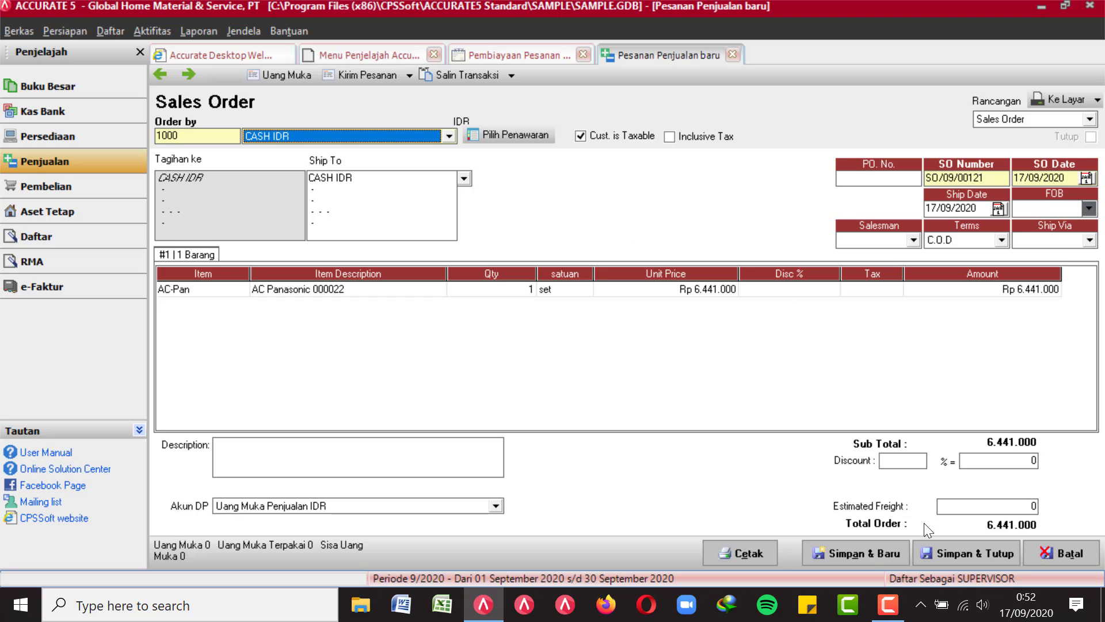
left_click(959, 548)
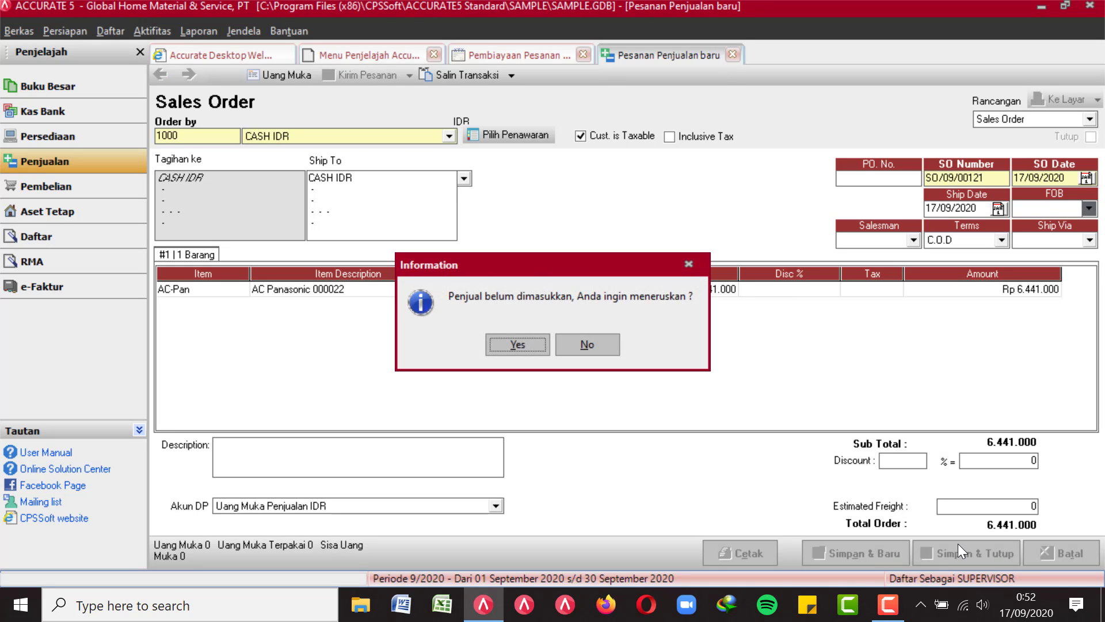
left_click(540, 350)
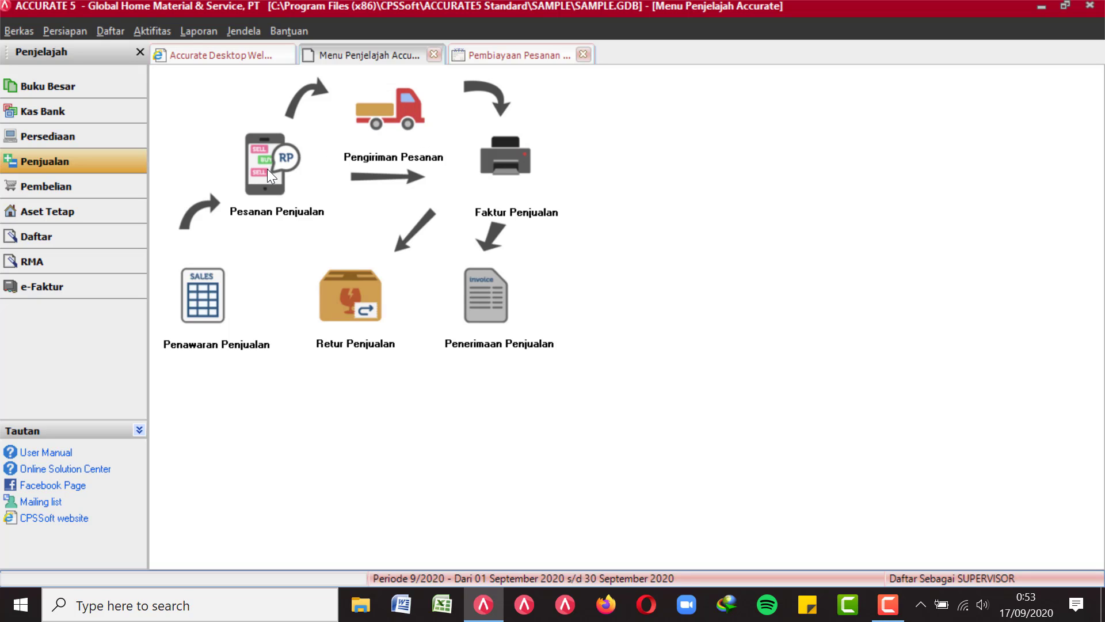
- Start a new Pengiriman Pesanan for CASH IDR and fill it from the sales order dated 17/09/2020
left_click(400, 116)
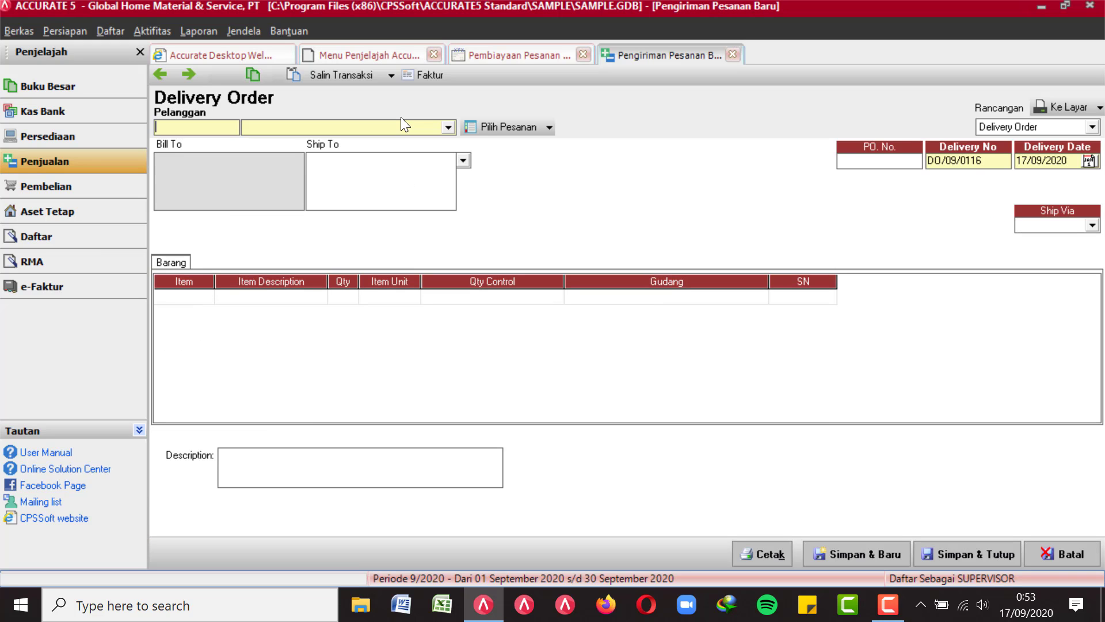
left_click(423, 125)
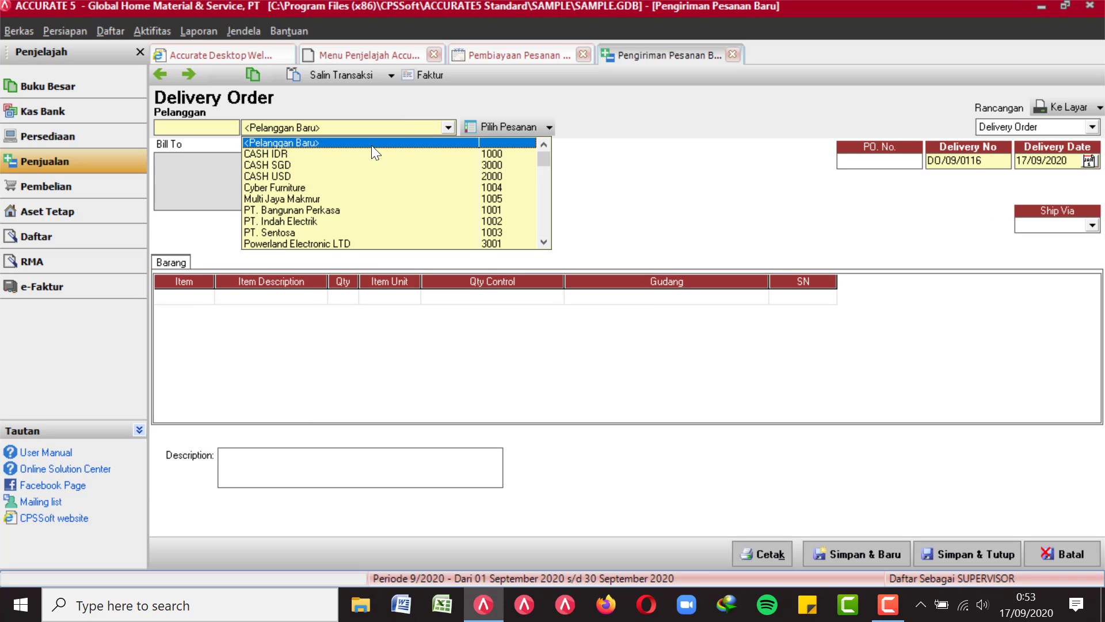
left_click(323, 153)
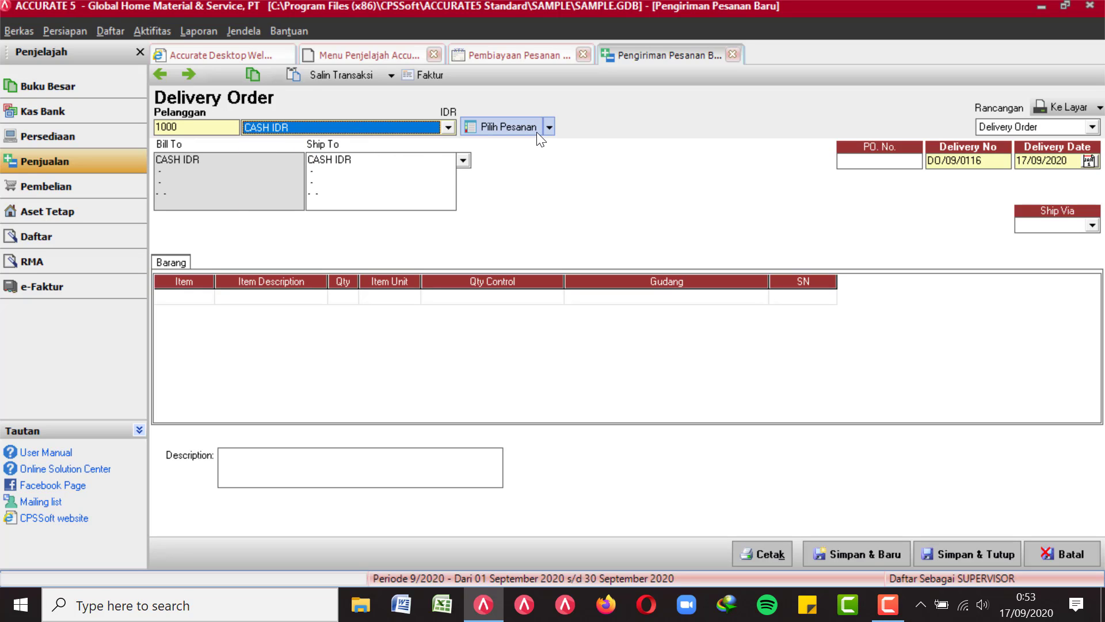
left_click(526, 126)
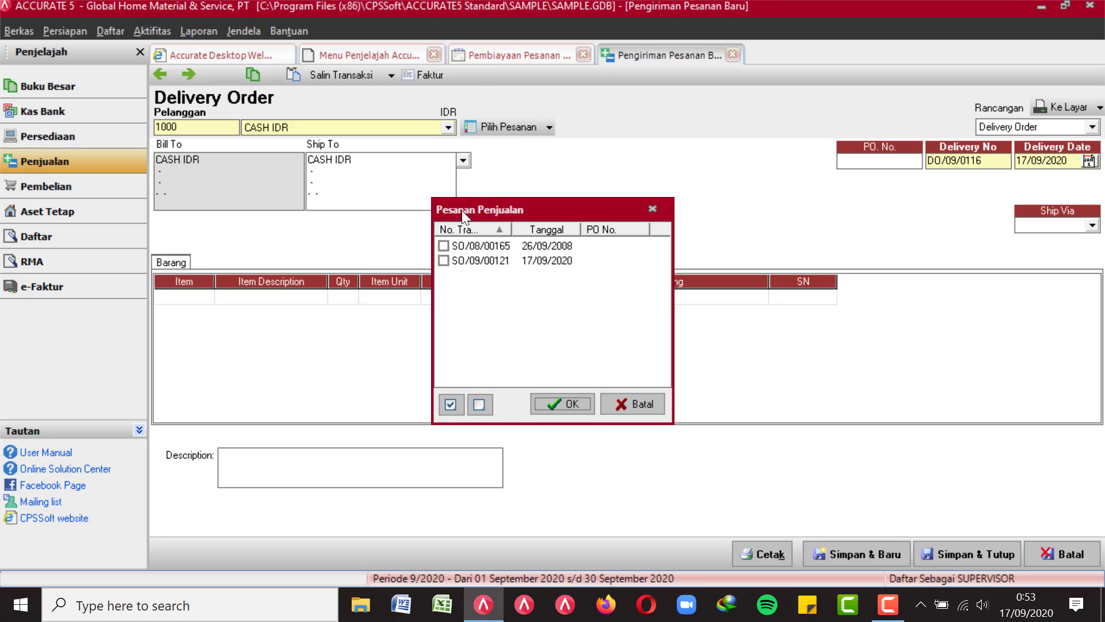
left_click(444, 261)
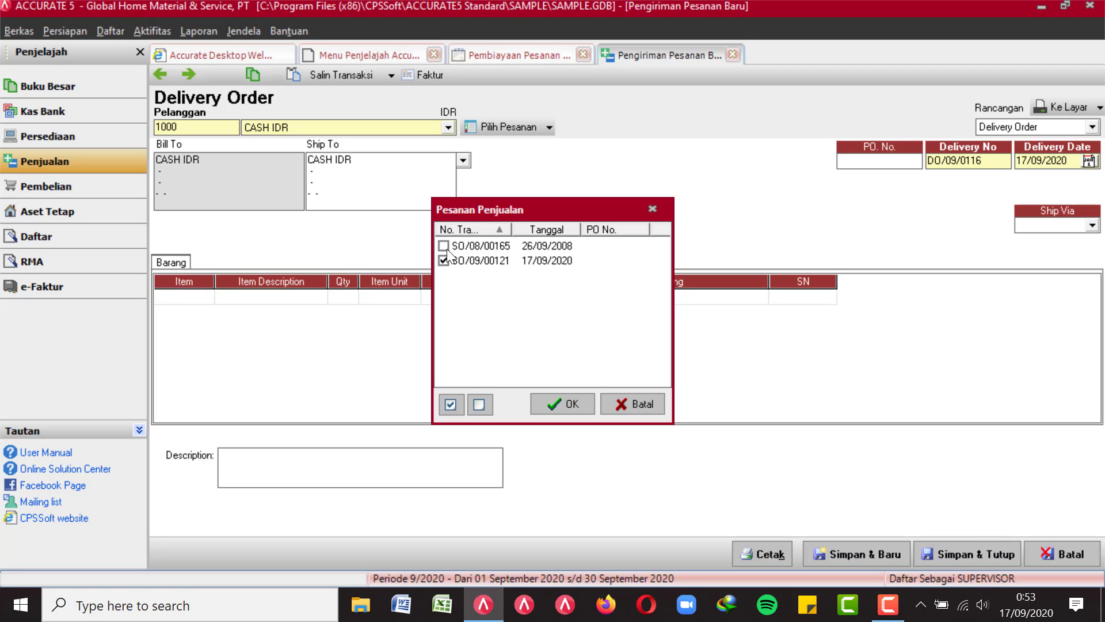
left_click(561, 399)
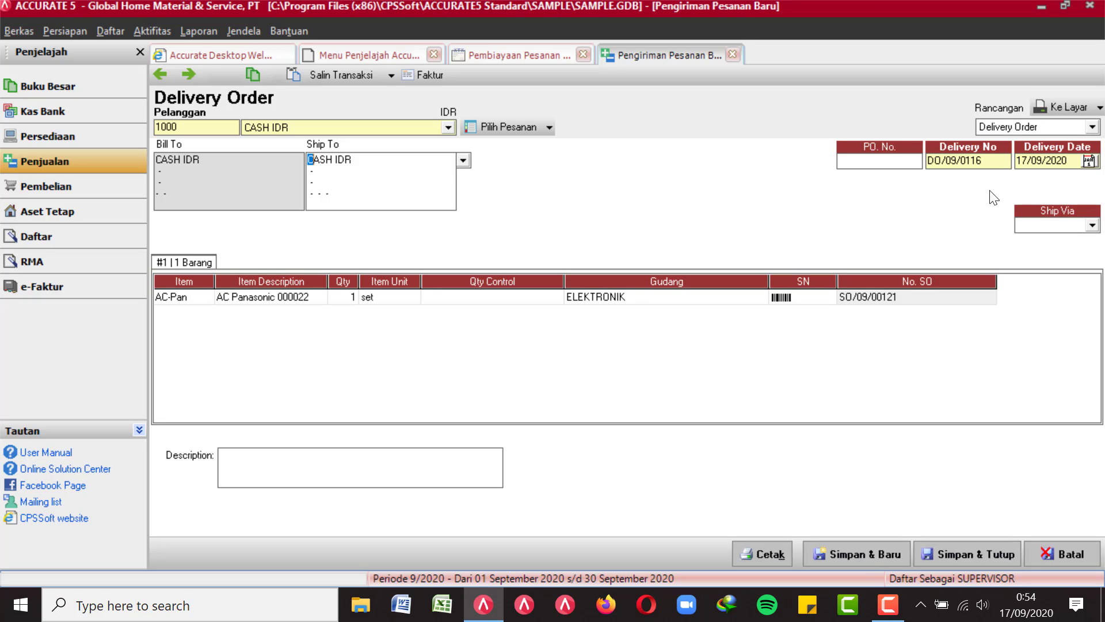
- Preview the delivery order on screen, accepting the insufficient AC-Pan stock, then close the preview and the delivery order
left_click(1055, 107)
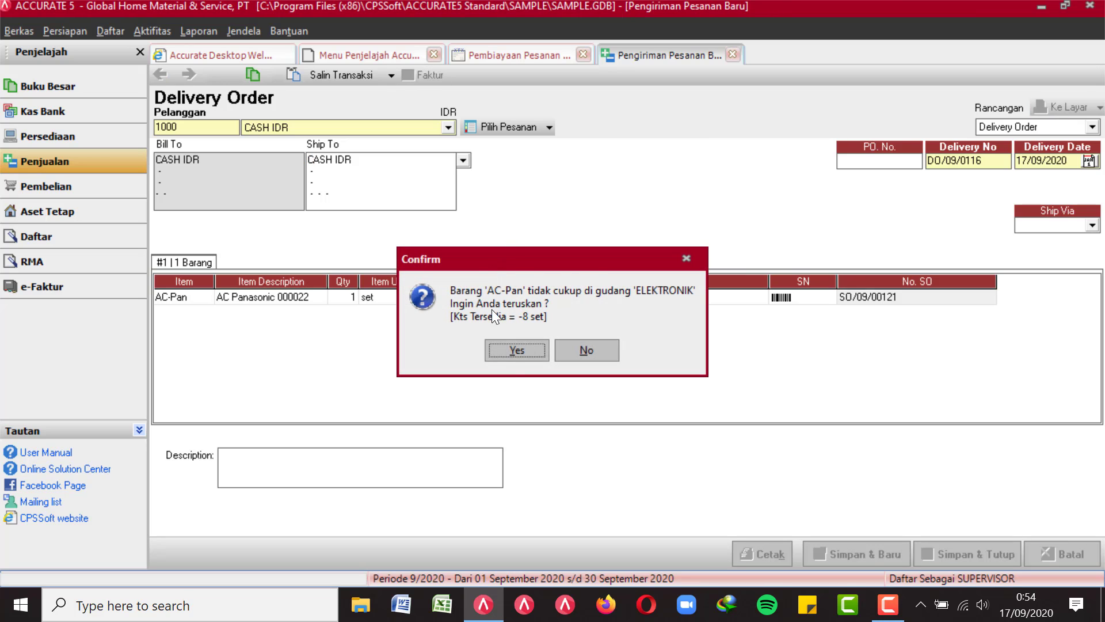
left_click(506, 354)
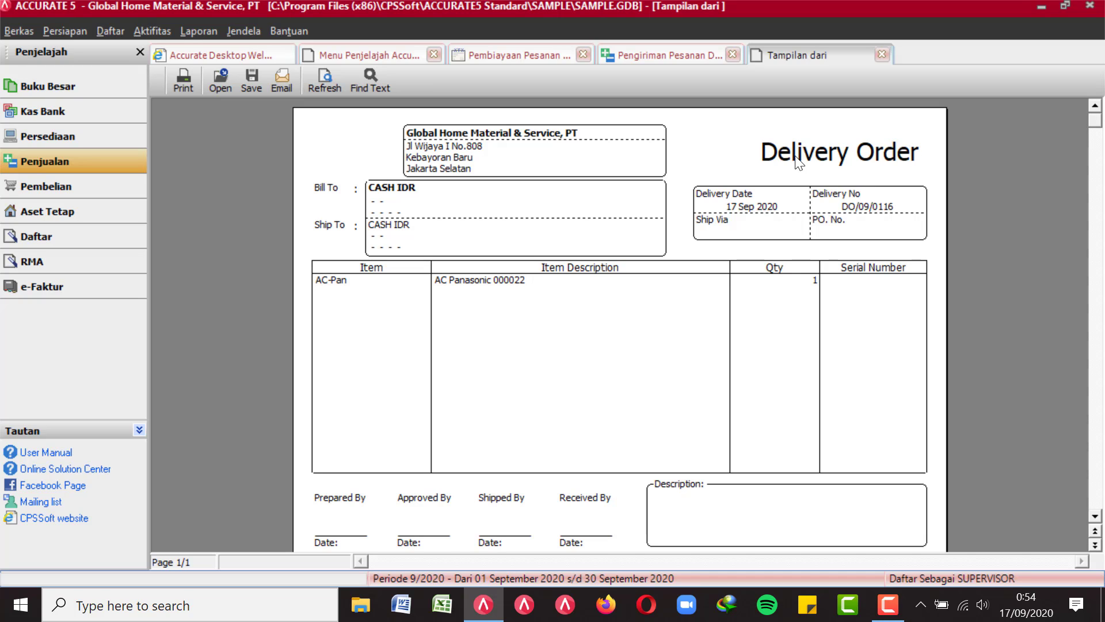
left_click(881, 55)
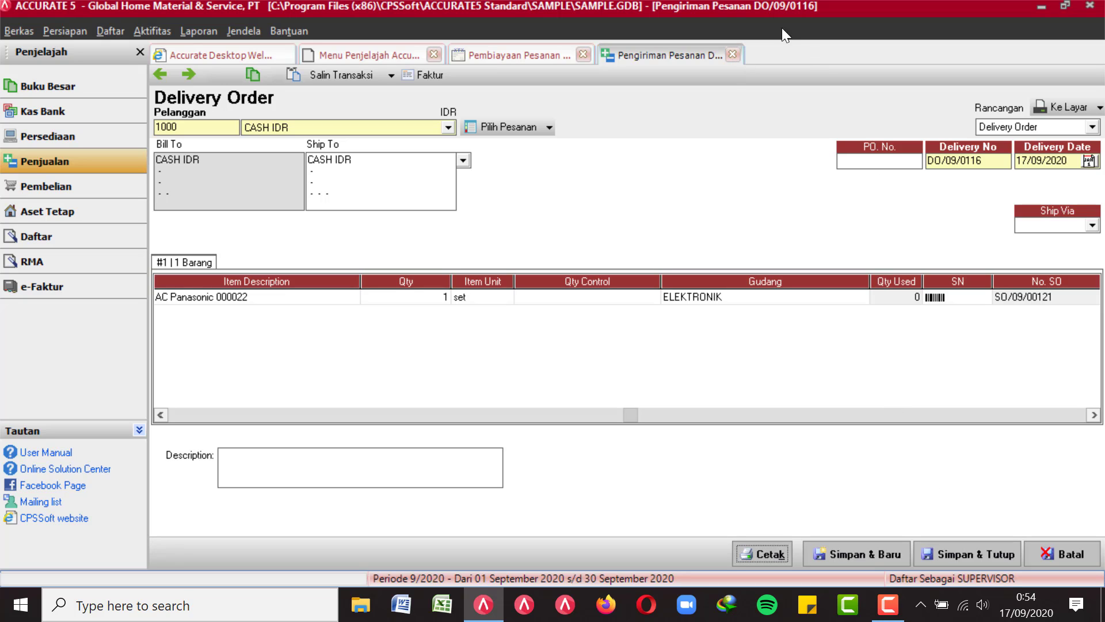
left_click(733, 53)
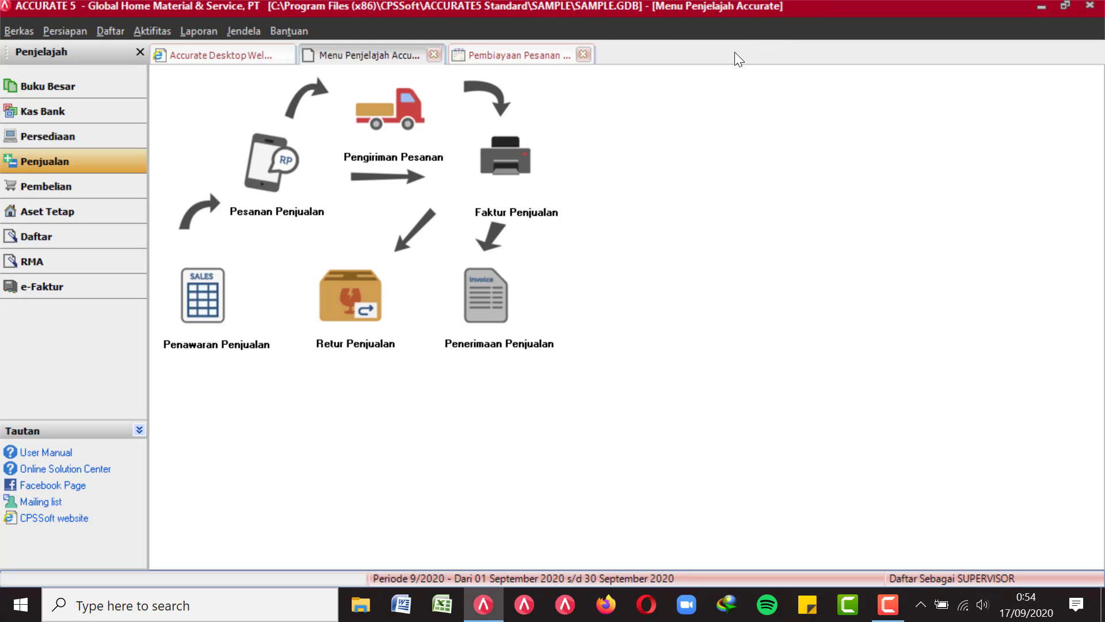
- Start a new Faktur Penjualan for CASH IDR and fill it from the delivery order dated 17/09/2020
left_click(502, 160)
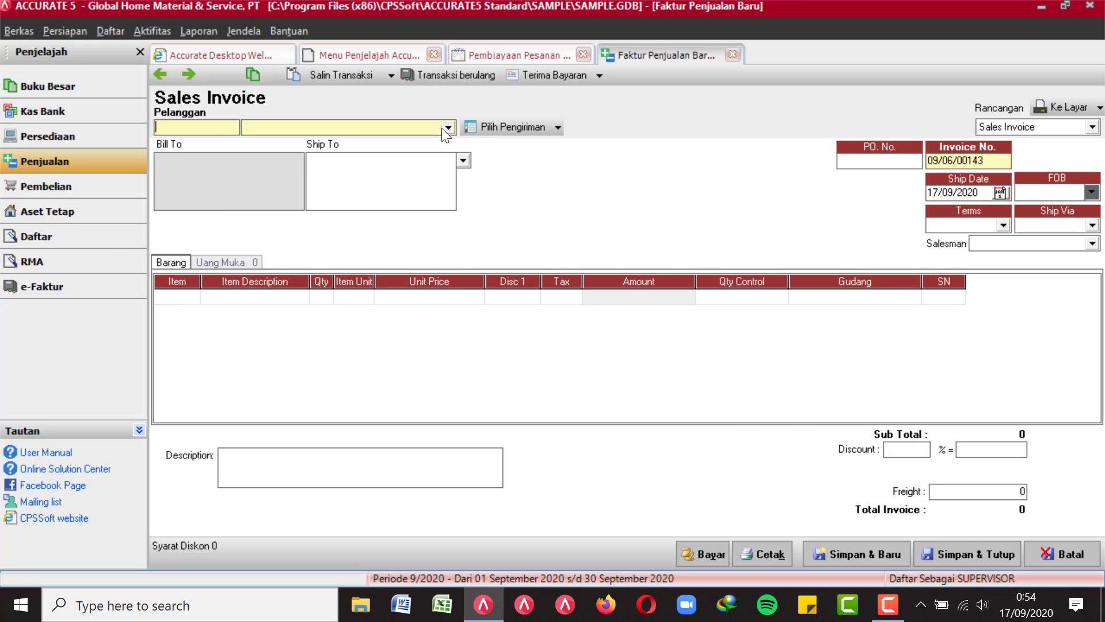
left_click(447, 128)
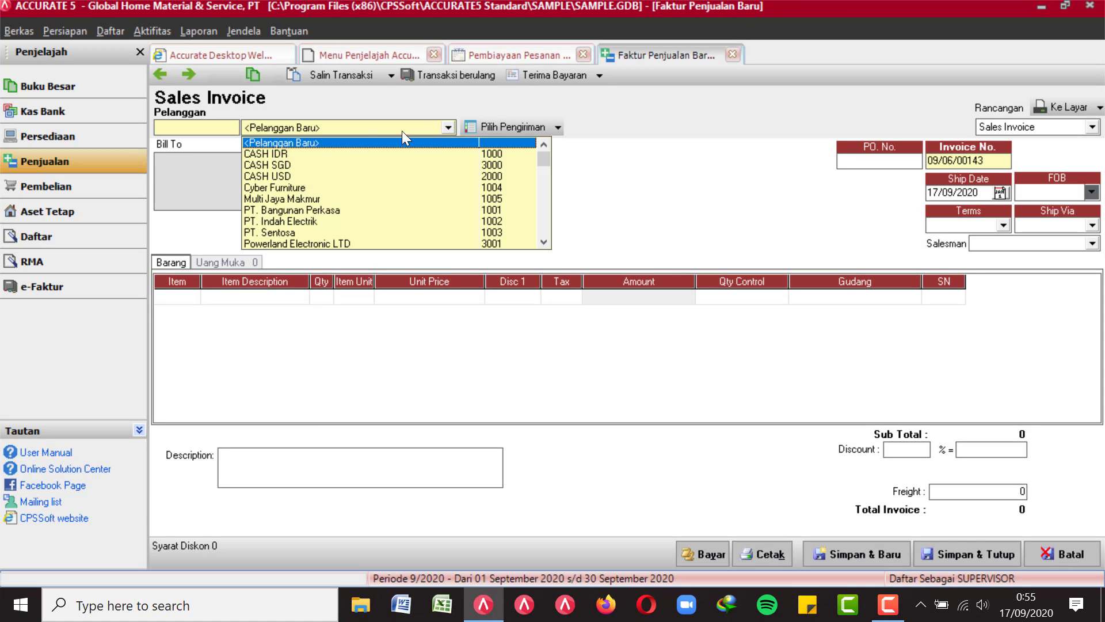
left_click(305, 152)
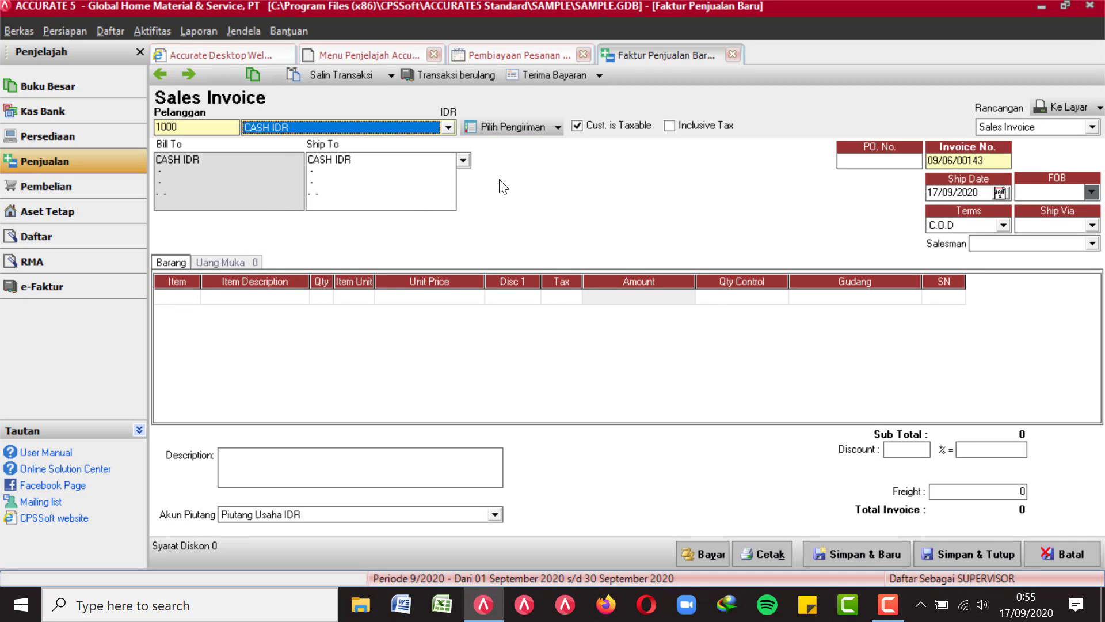
left_click(544, 127)
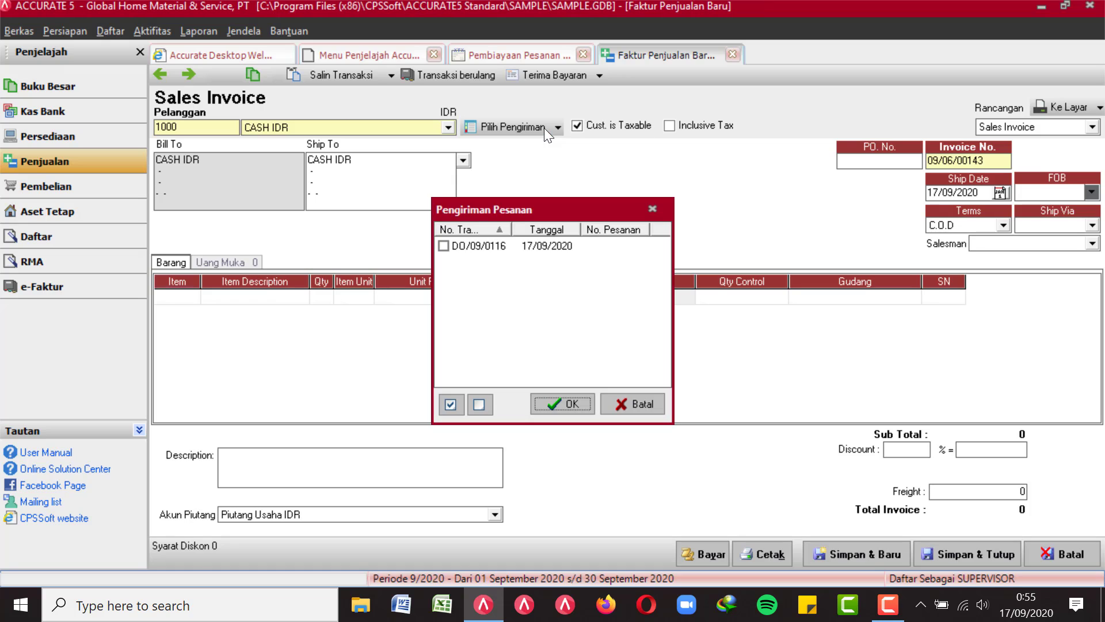
left_click(448, 244)
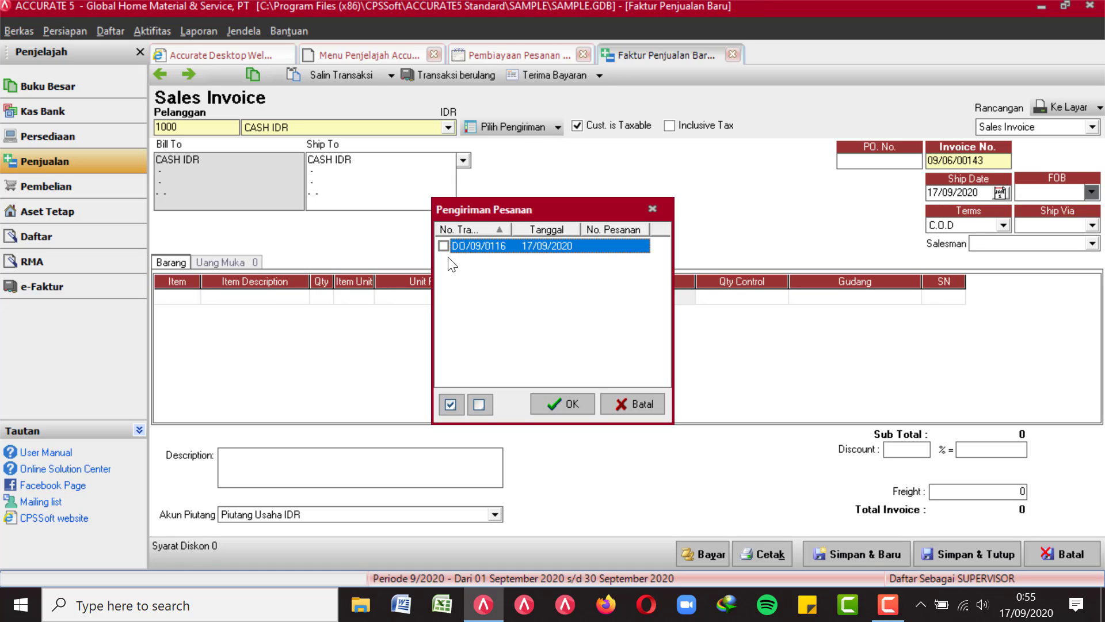
left_click(560, 402)
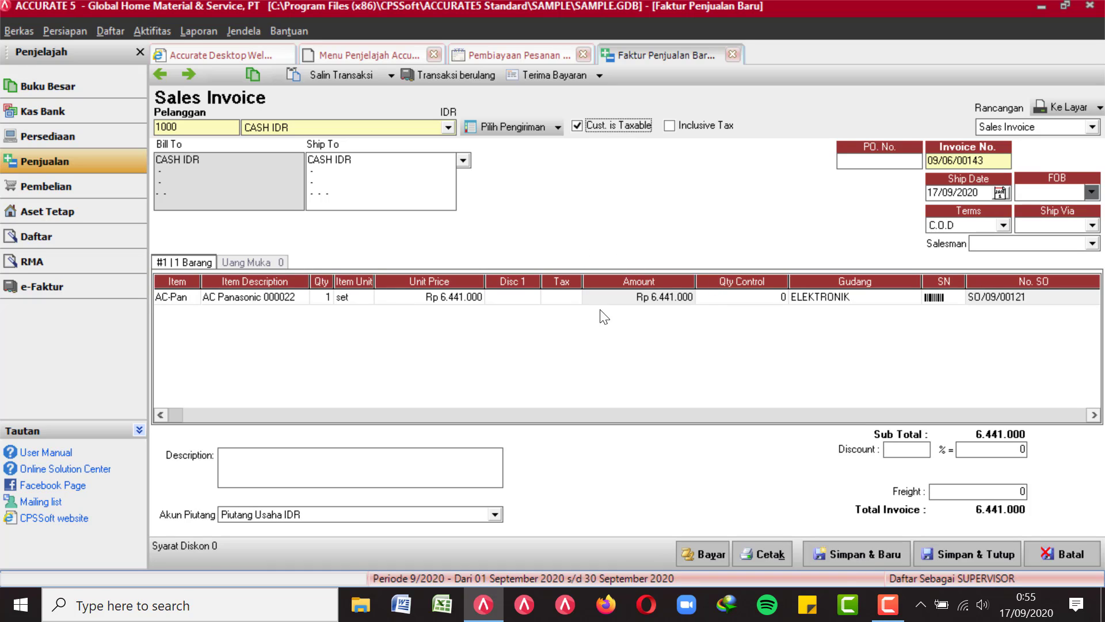
- Examine the payment terms available for the sales invoice, keeping C.O.D
left_click(1003, 225)
left_click(1003, 225)
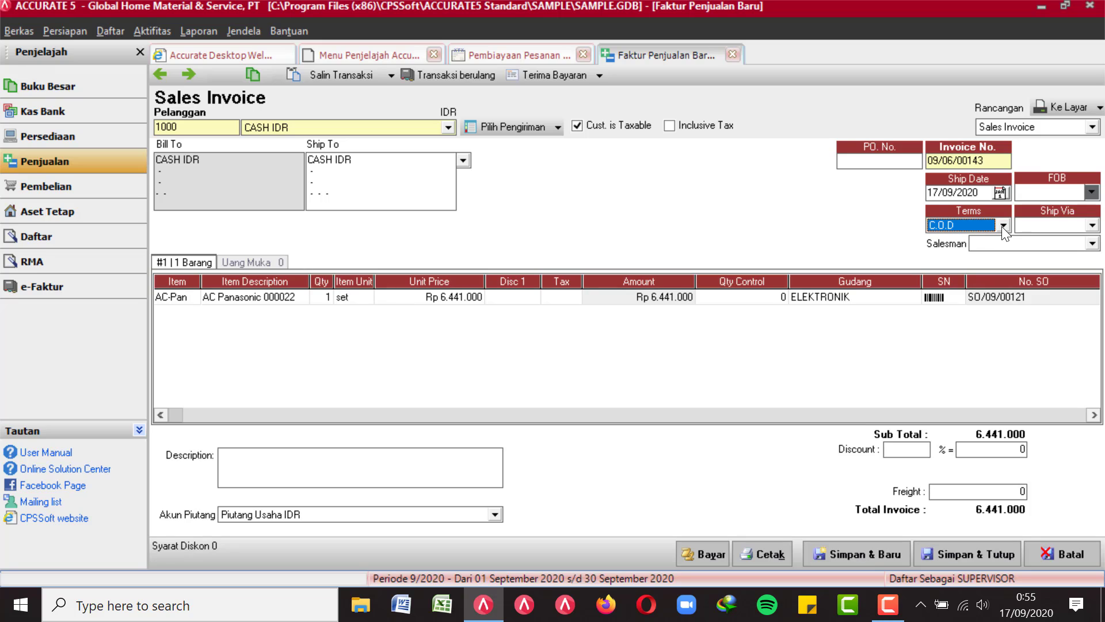
left_click(1003, 225)
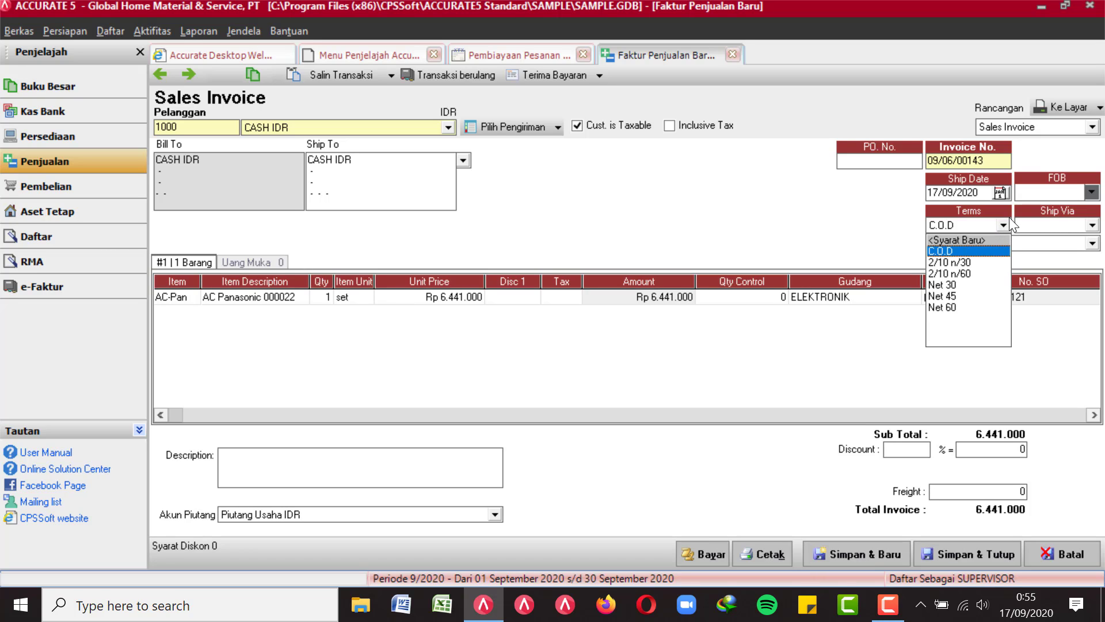
left_click(1005, 226)
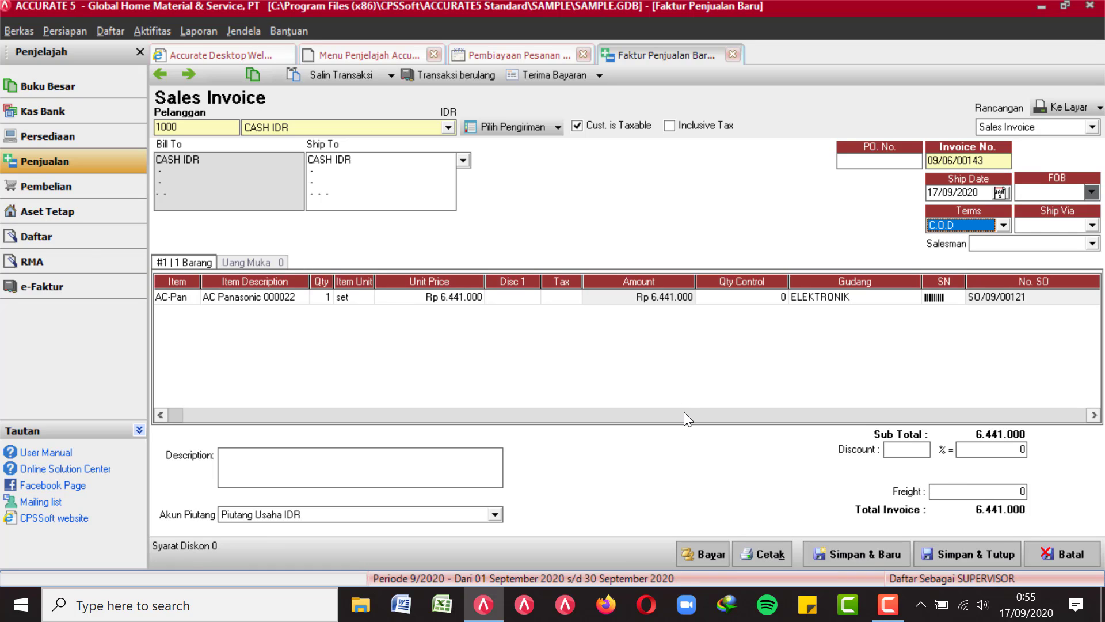
- Preview the sales invoice for CASH IDR on screen, then close the preview and the invoice
left_click(961, 486)
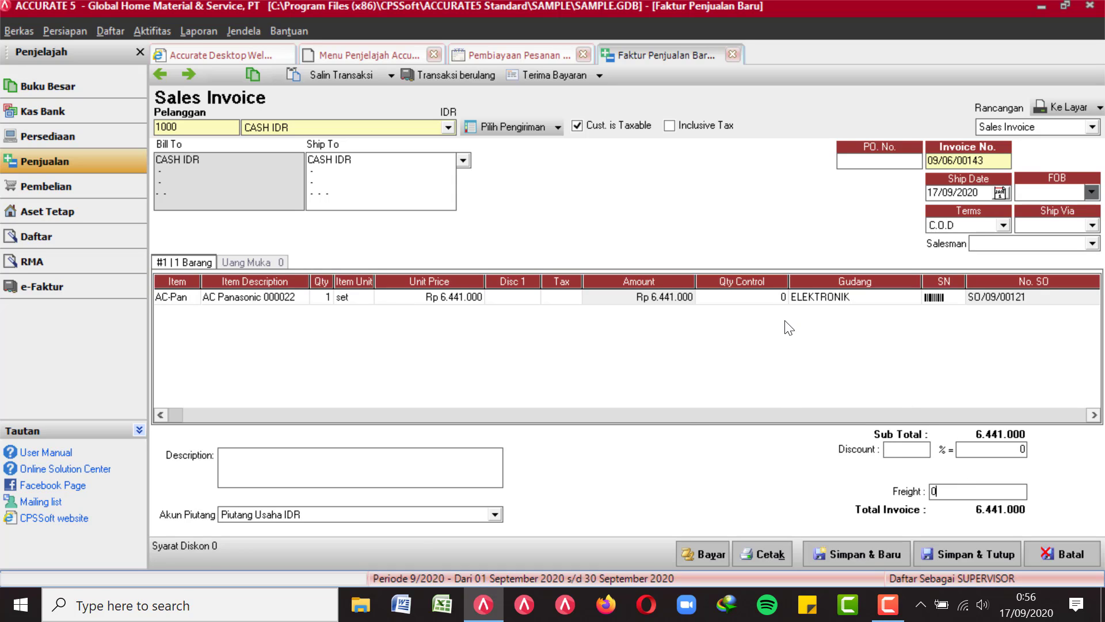
left_click(1044, 102)
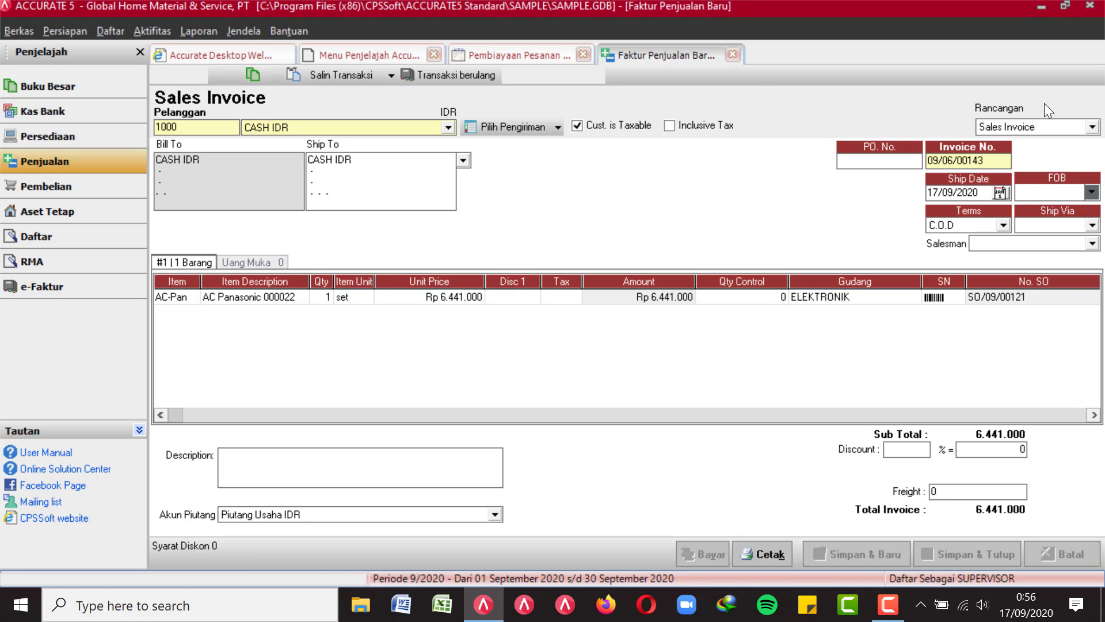
left_click(501, 343)
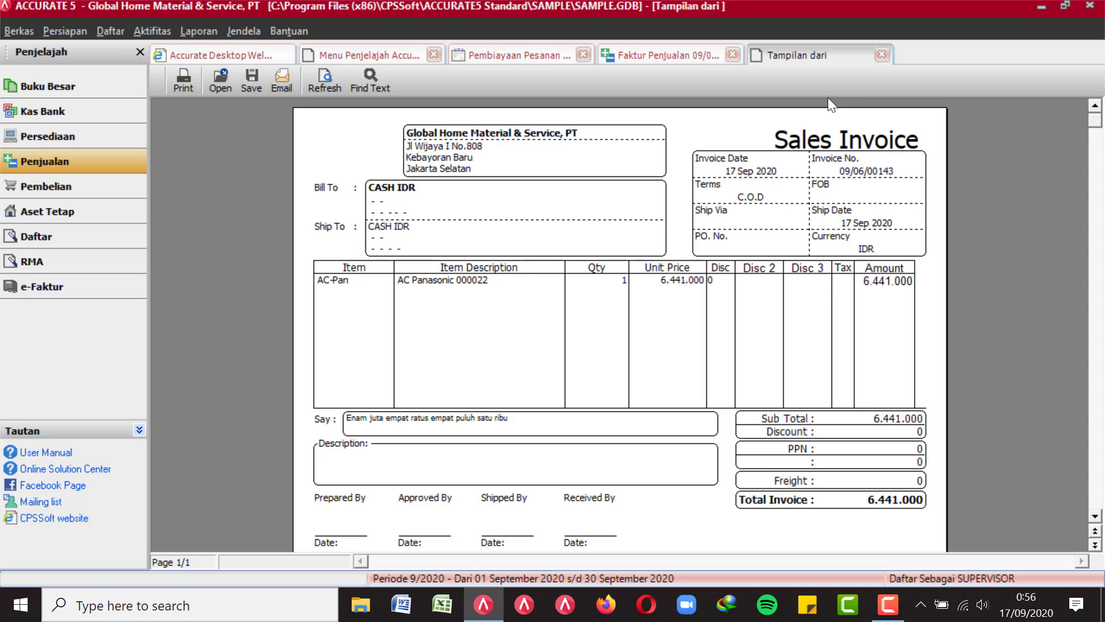
left_click(880, 53)
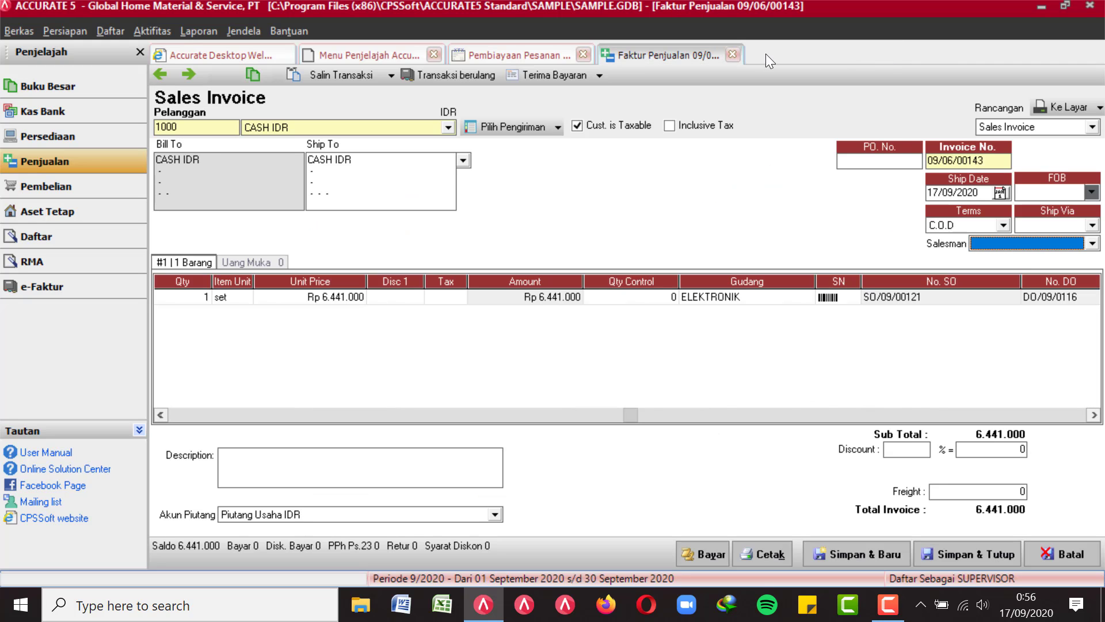
left_click(734, 55)
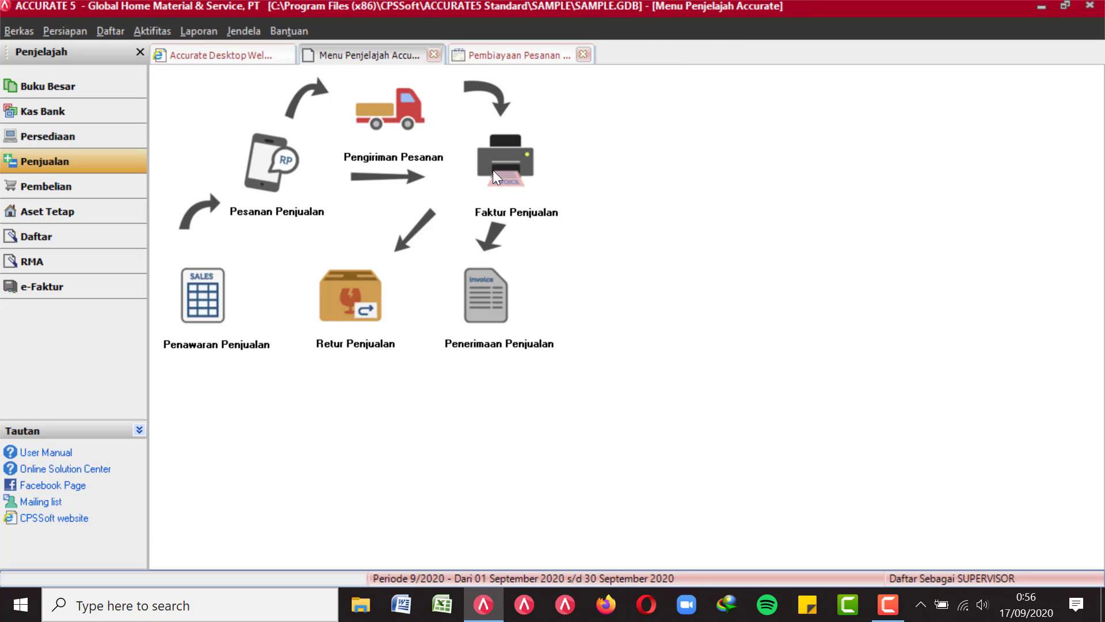
- Start a new Penerimaan Penjualan from CASH IDR and set its receiving bank to BCA IDR
left_click(495, 311)
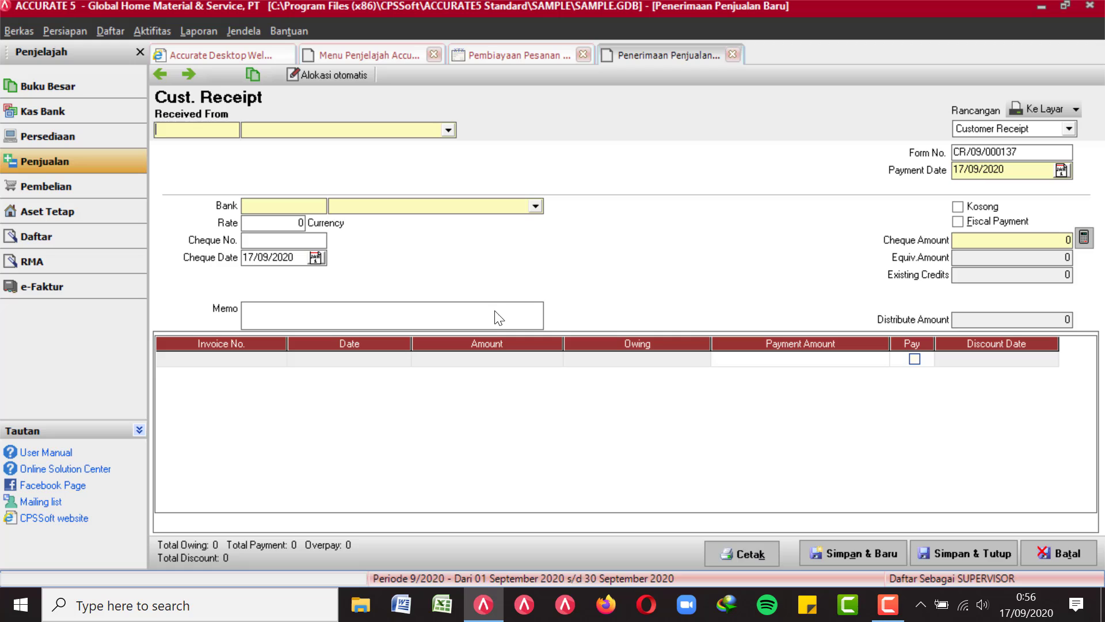
left_click(435, 130)
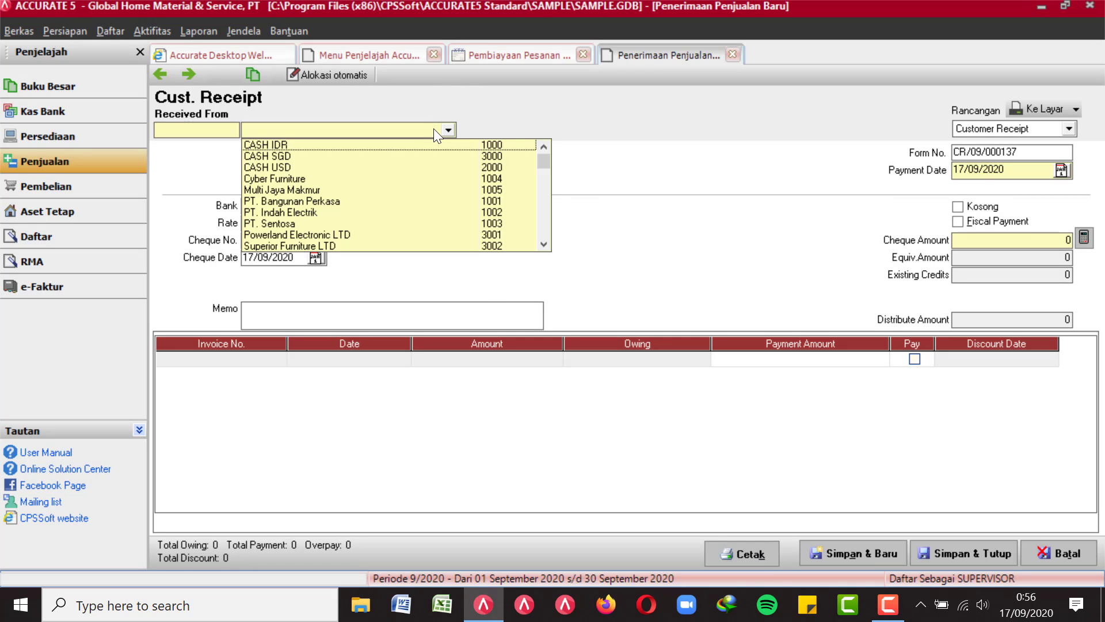
left_click(393, 147)
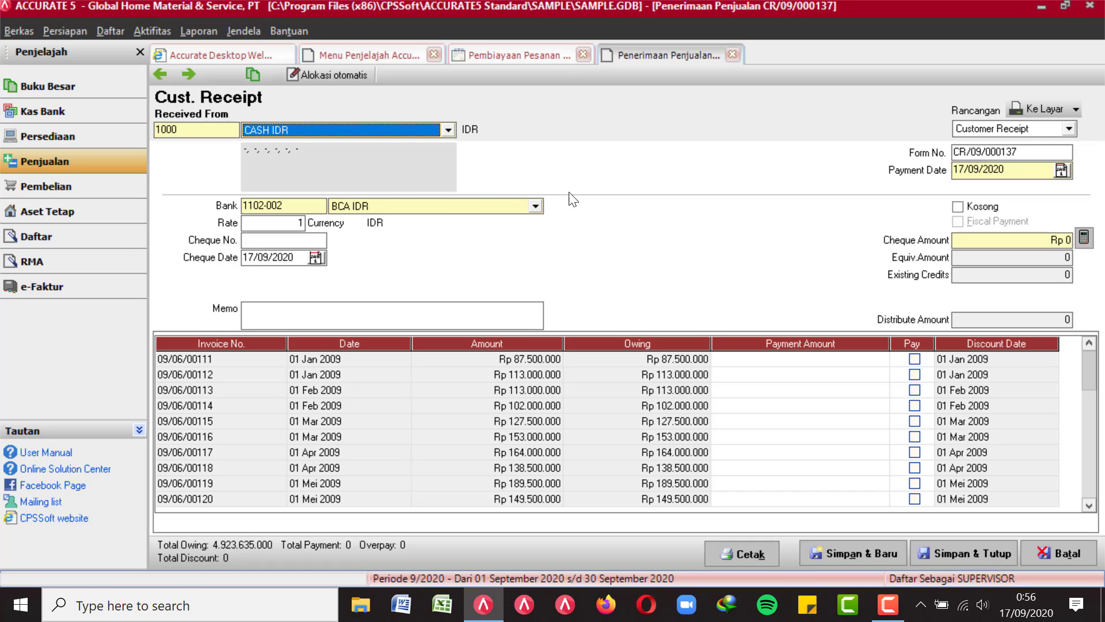
left_click(535, 207)
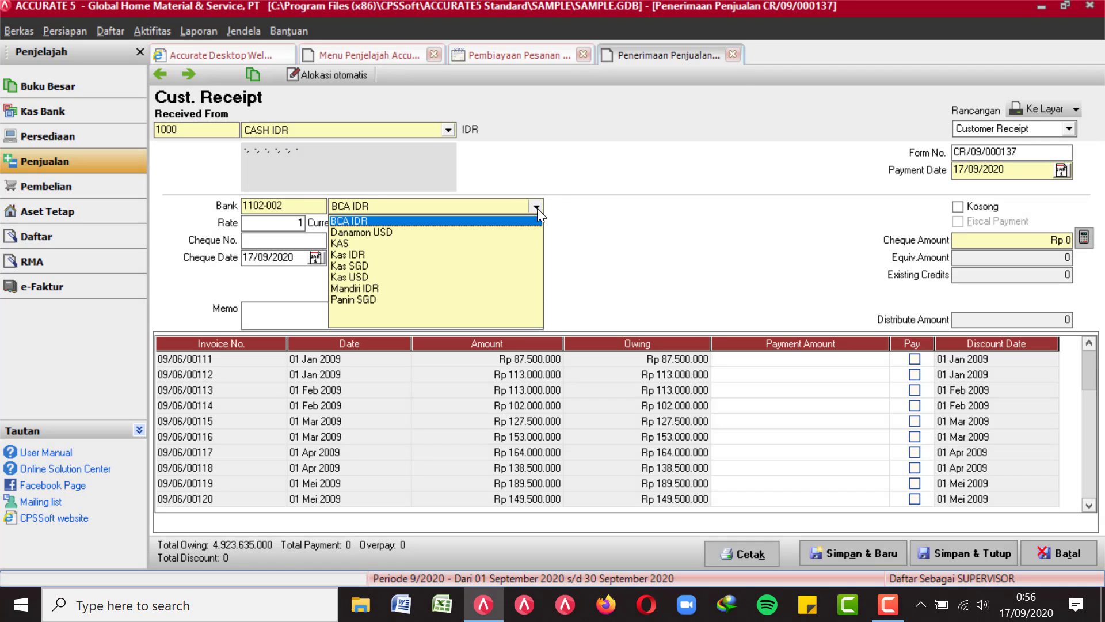
left_click(478, 243)
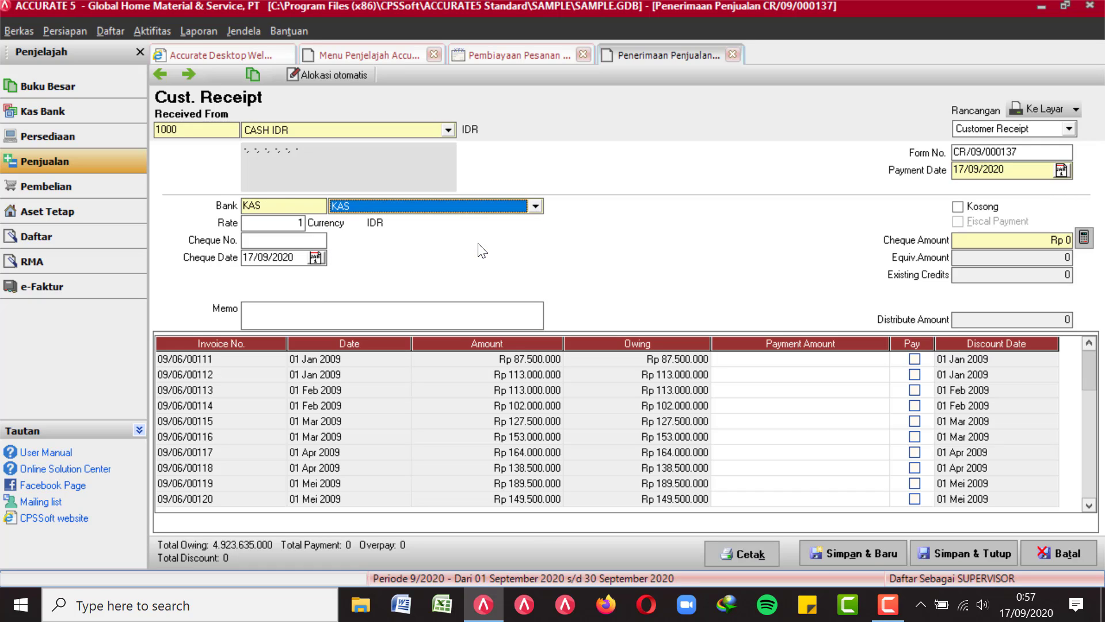
left_click(538, 205)
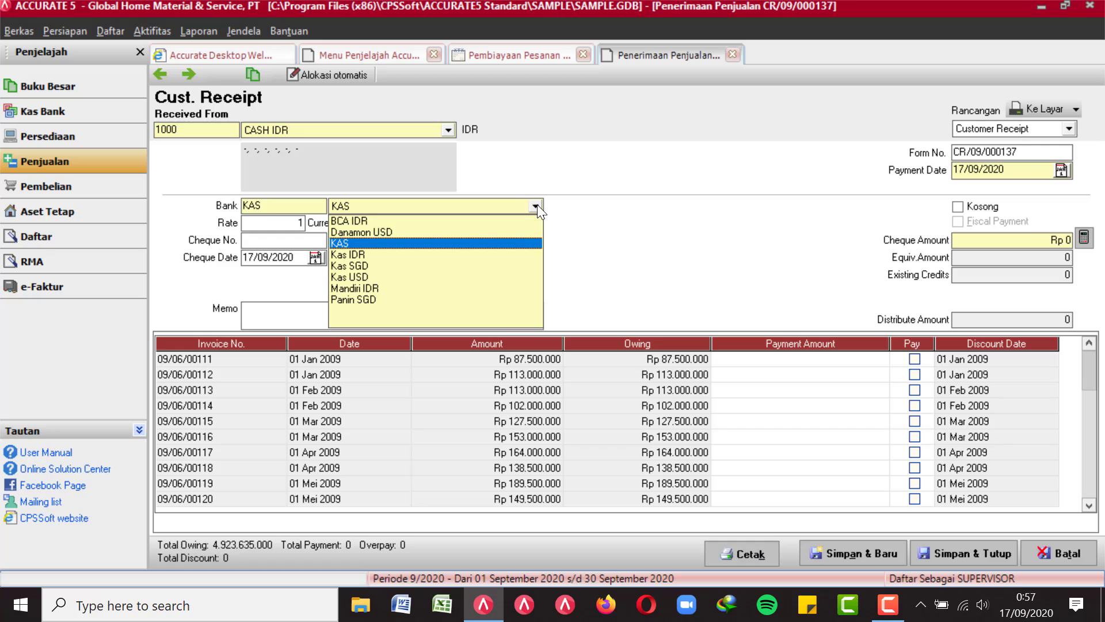
left_click(481, 221)
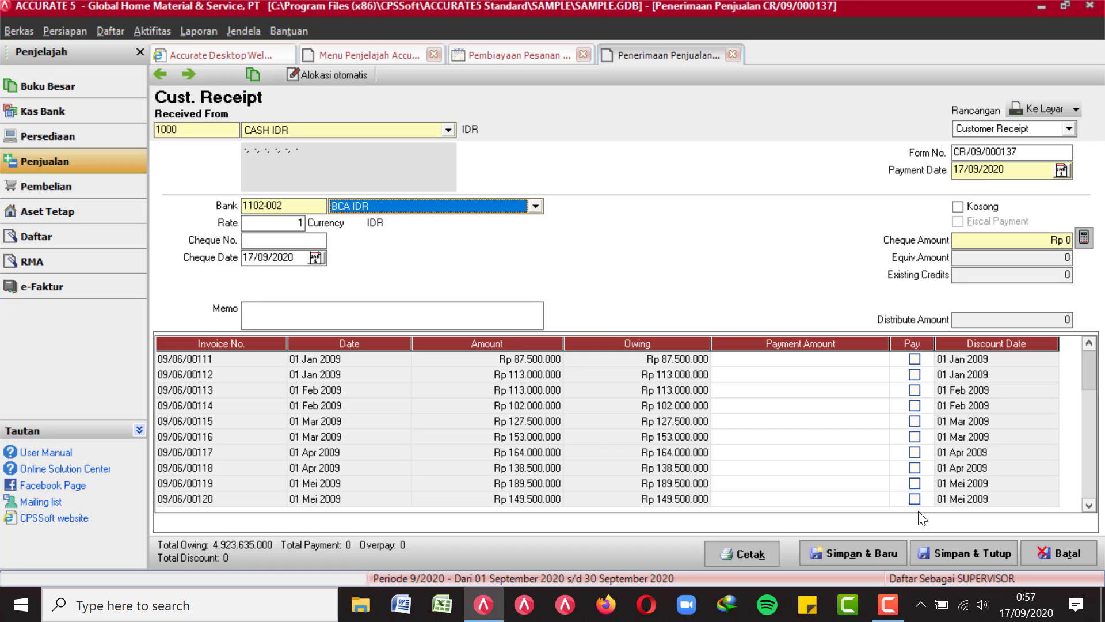
- Mark the invoice dated 17 Sep 2020 for payment and calculate the receipt's cheque amount from it
left_click_drag(1092, 385, 1087, 499)
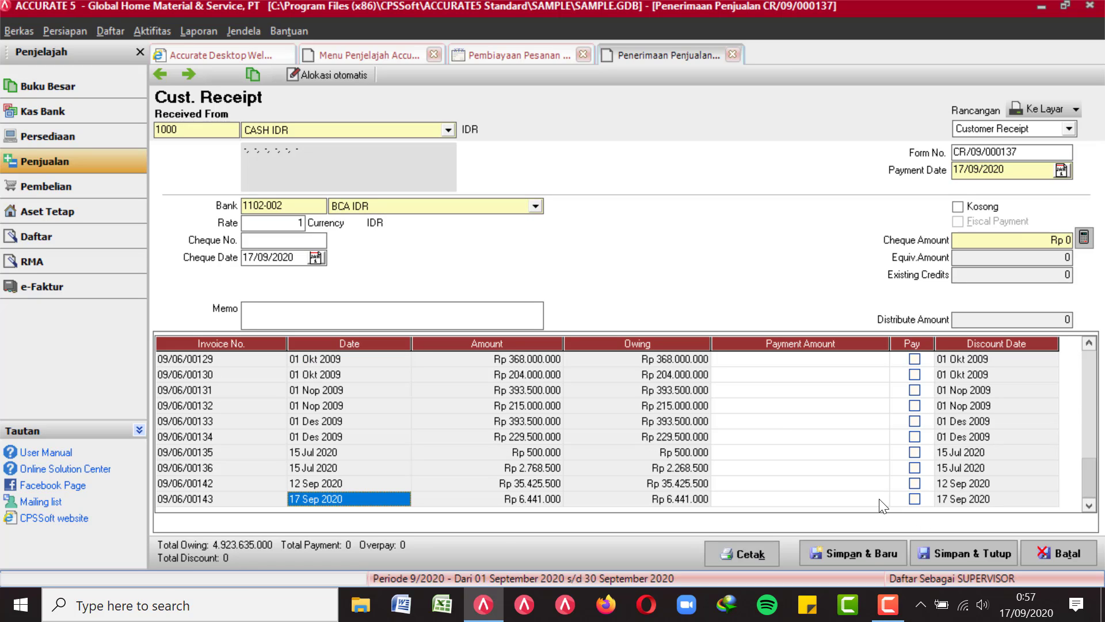
left_click(916, 498)
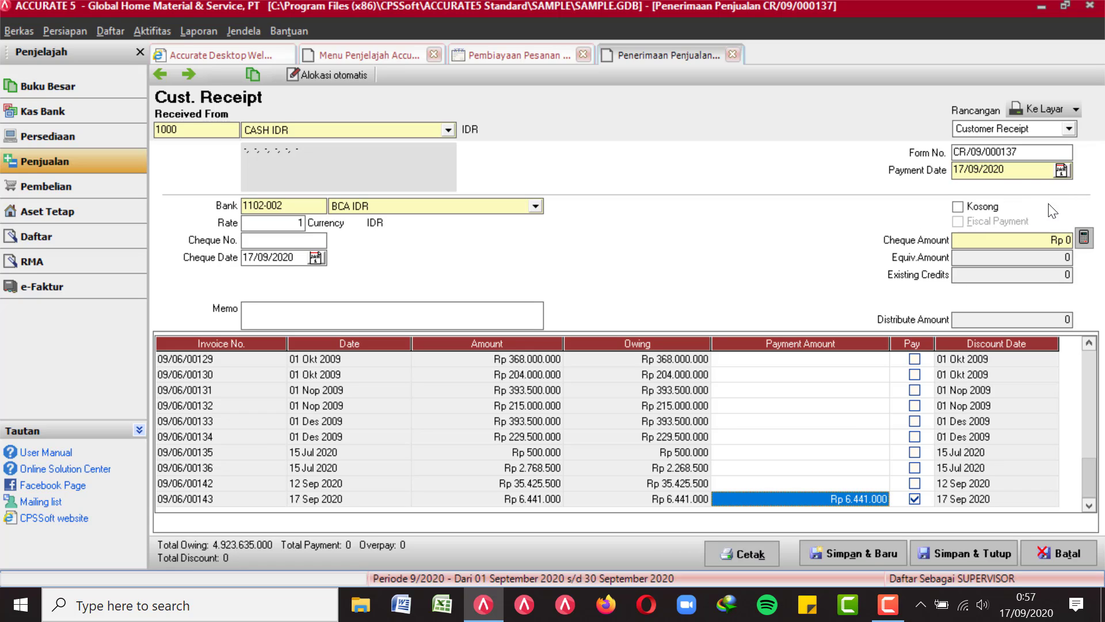
left_click(1084, 237)
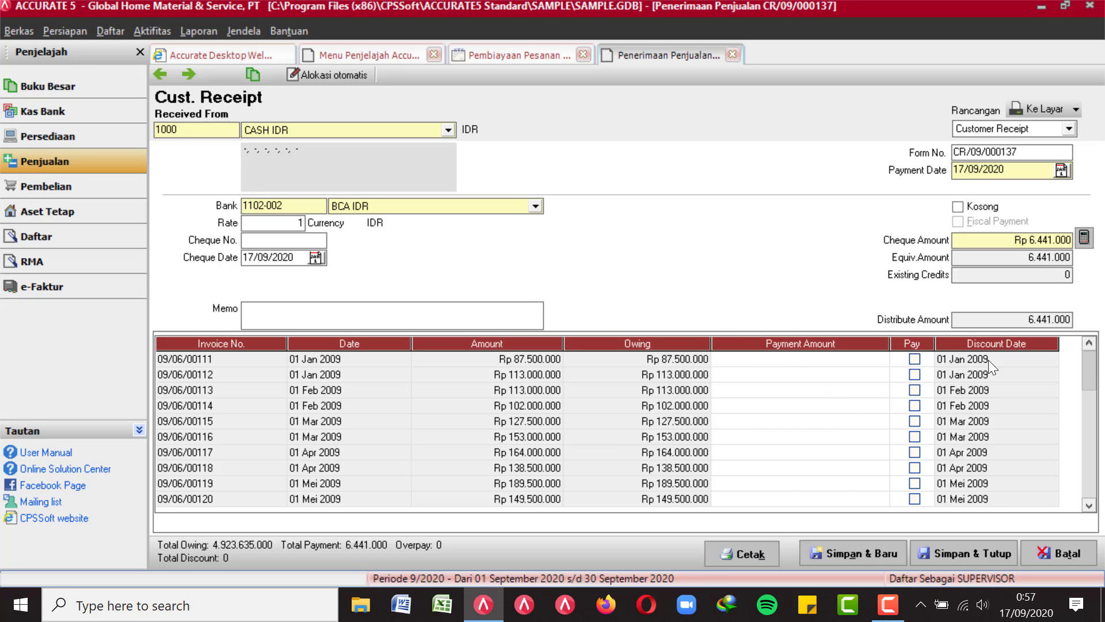
- Check the marked payment in the receipt's invoice list, then save and close the customer receipt
left_click_drag(1094, 375, 1093, 461)
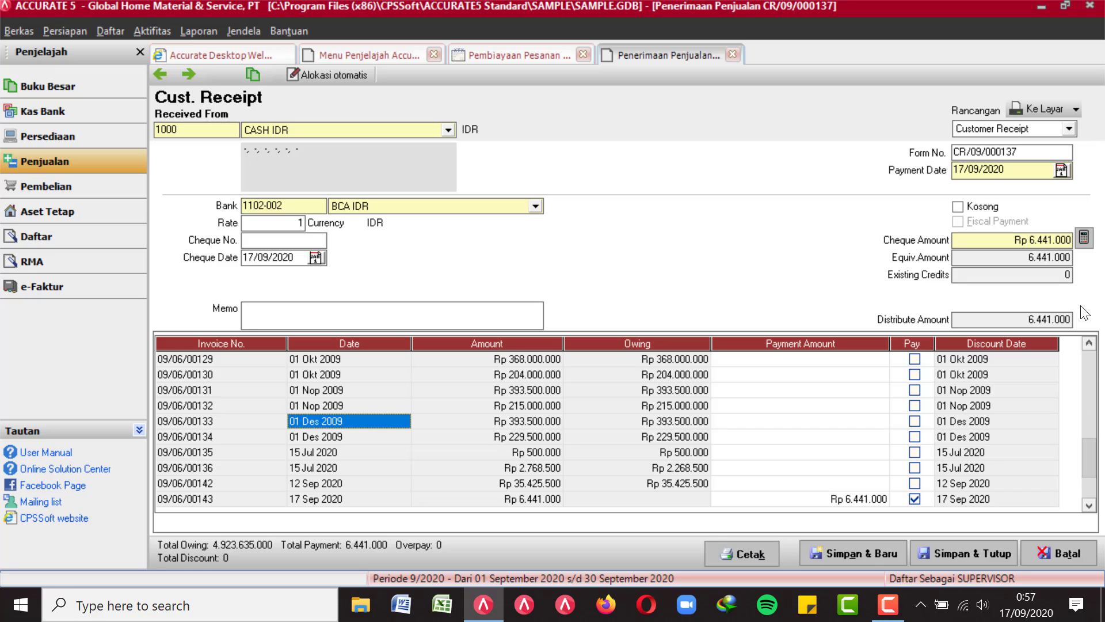
left_click(1094, 371)
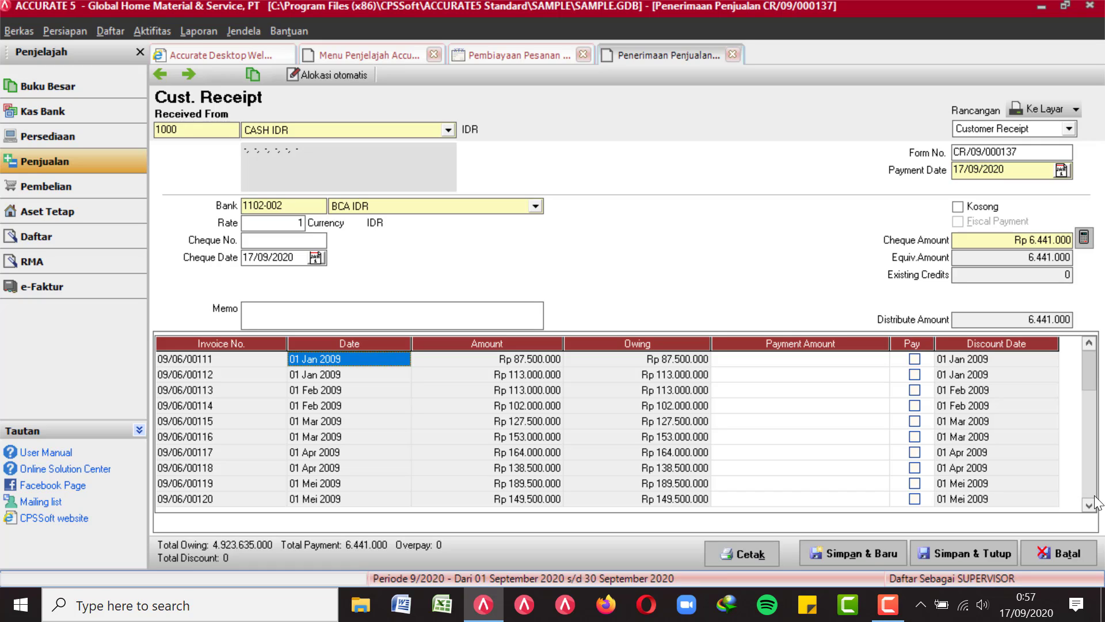
left_click(1086, 479)
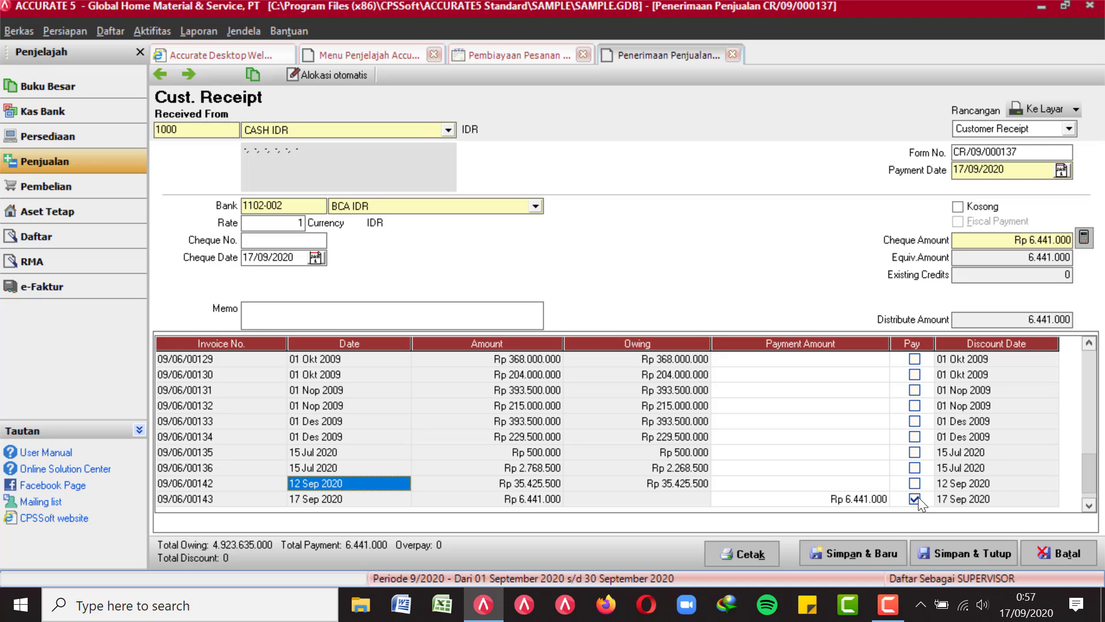
left_click(941, 553)
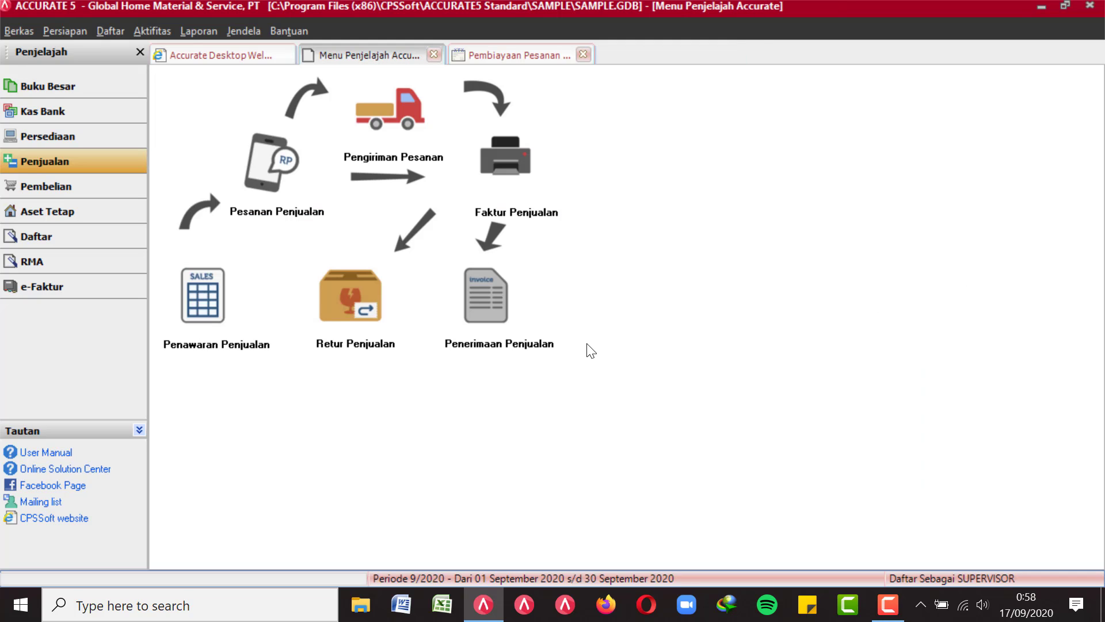
- Compare the Pembelian module's flow with the Penjualan module's flow
left_click(74, 188)
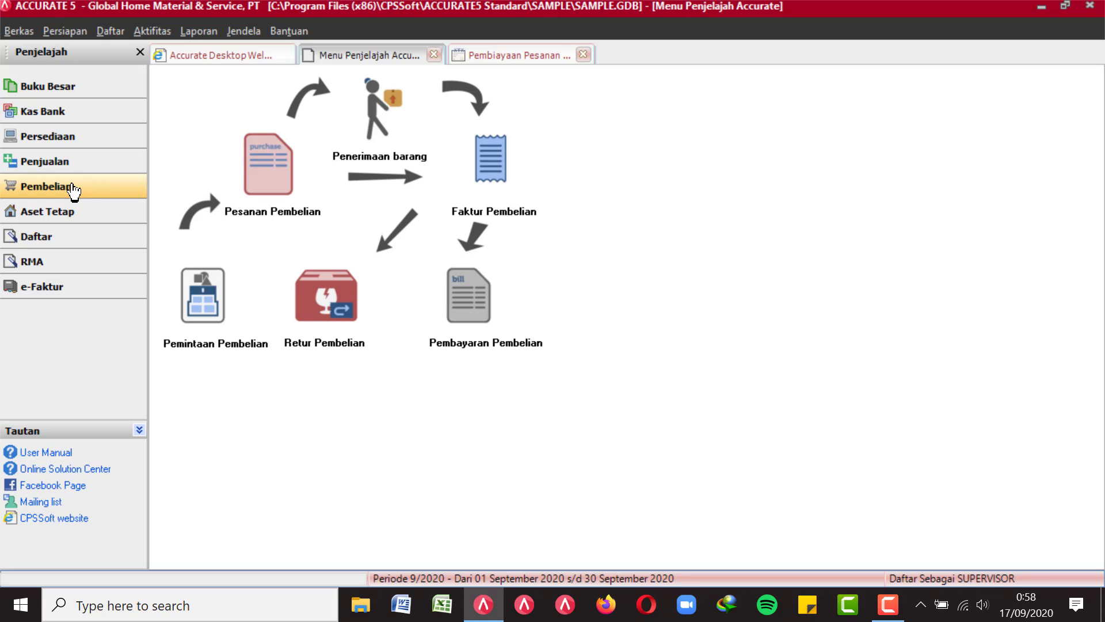
left_click(64, 162)
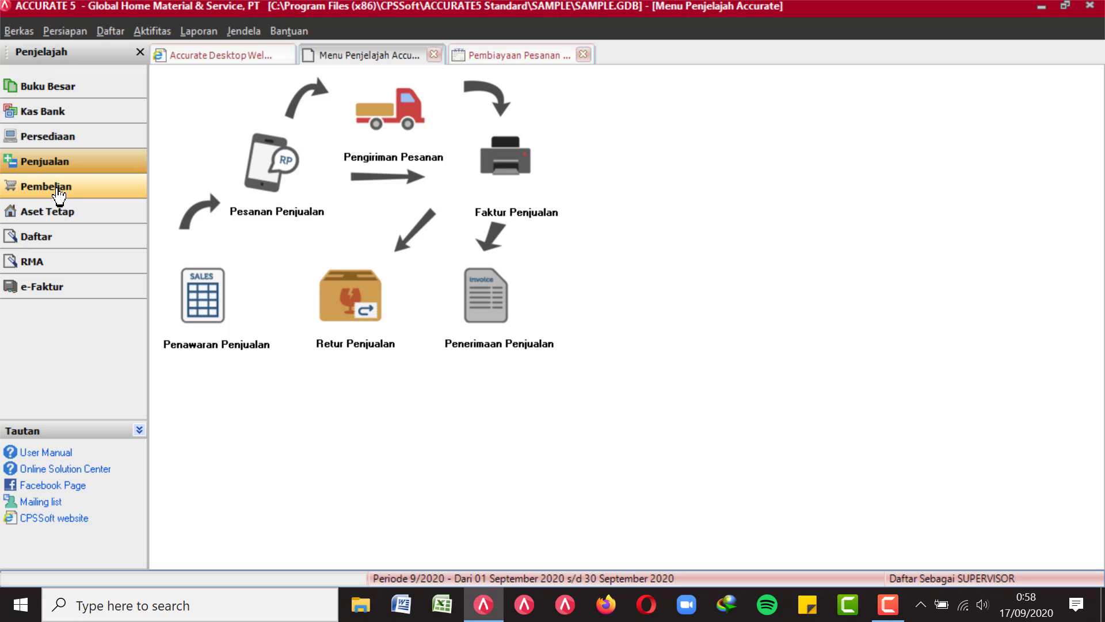
left_click(59, 194)
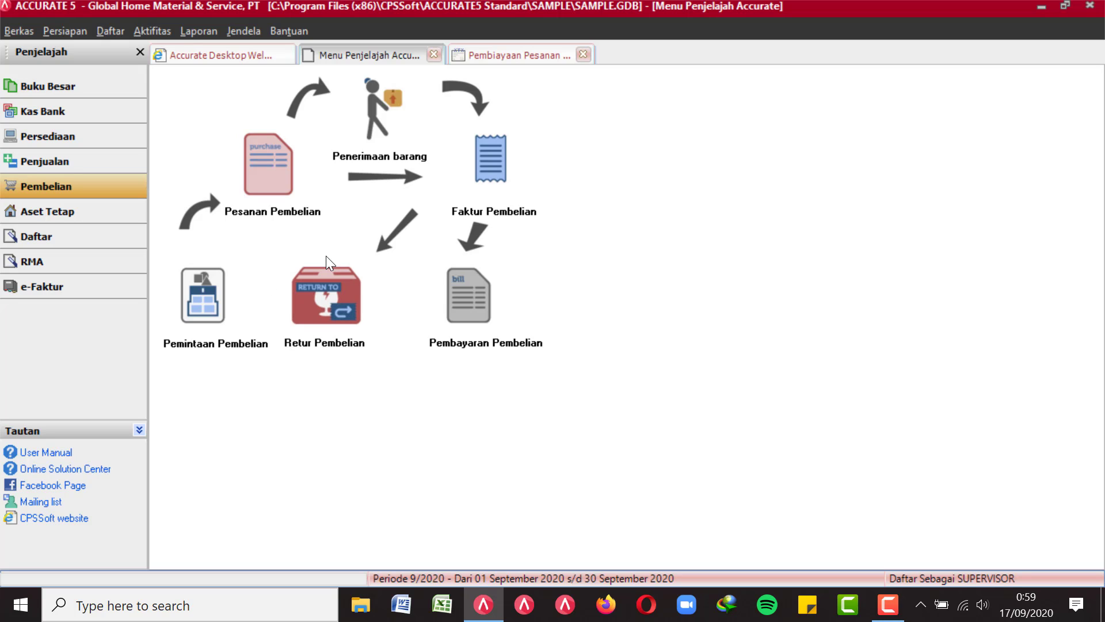
- Open the Isuzu Panther Pick Up from the Daftar Aktiva tetap and examine its depreciation methods, keeping Metode Saldo Menurun
left_click(117, 214)
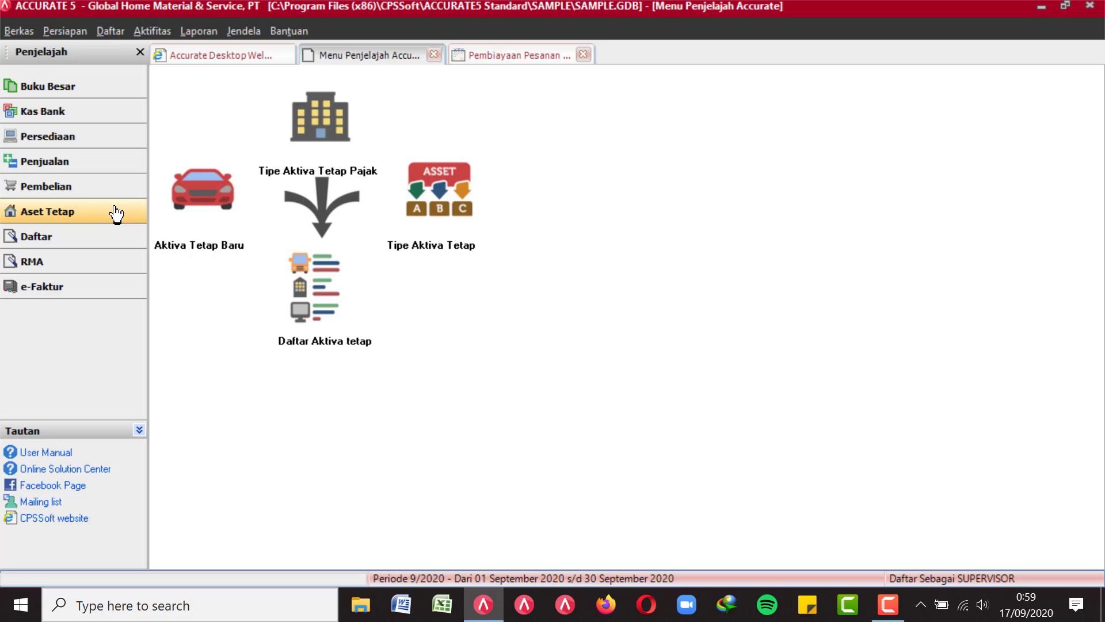
left_click(316, 292)
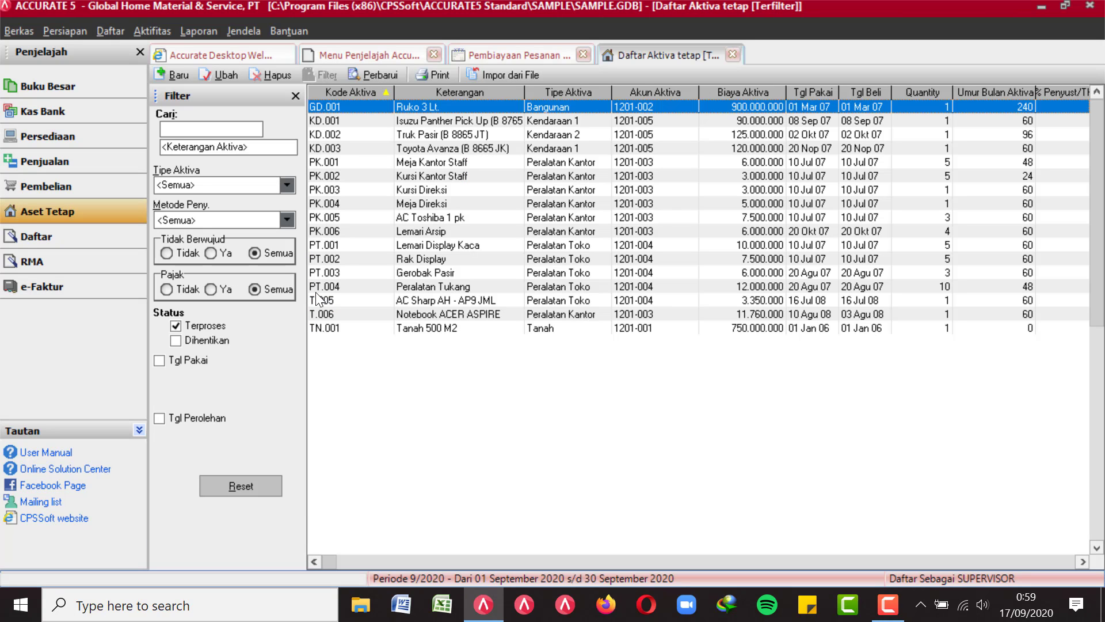
double_click(466, 120)
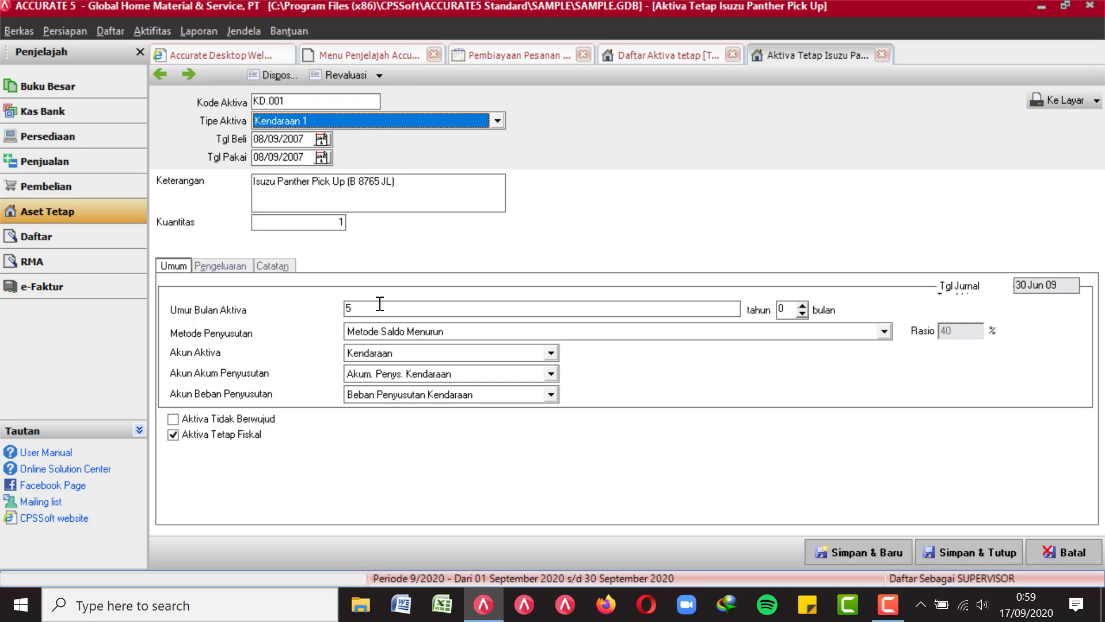
left_click(434, 333)
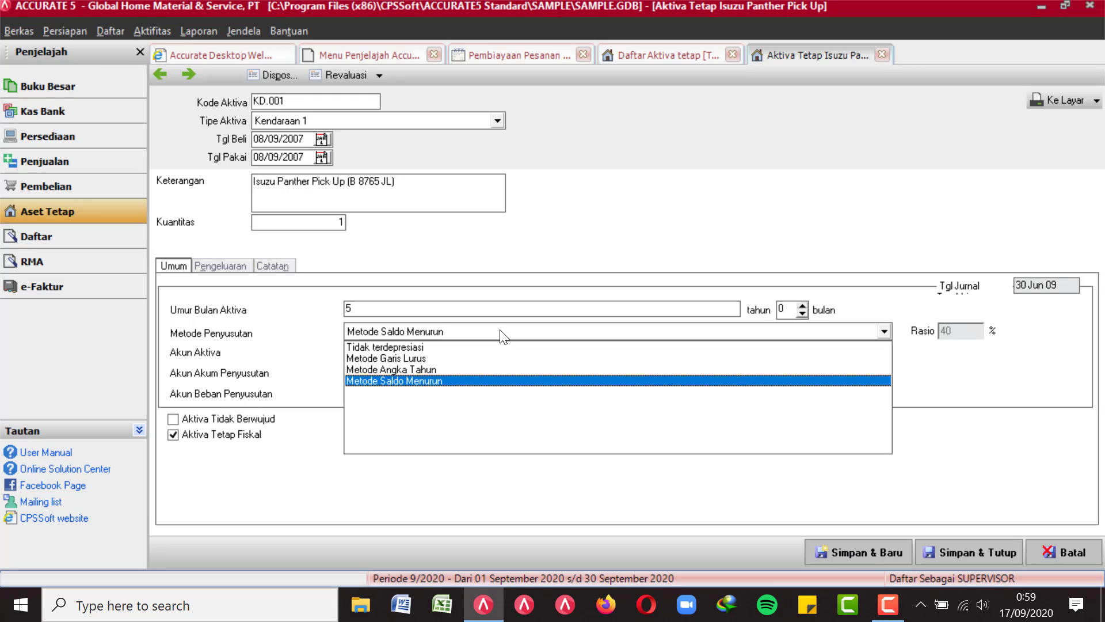
left_click(585, 327)
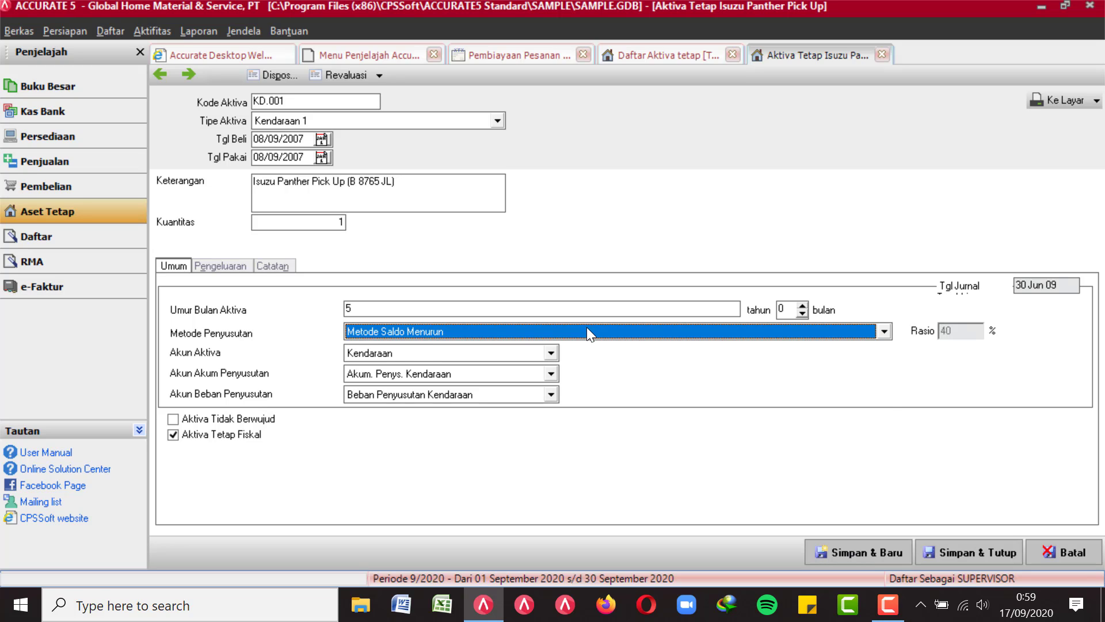
left_click(586, 327)
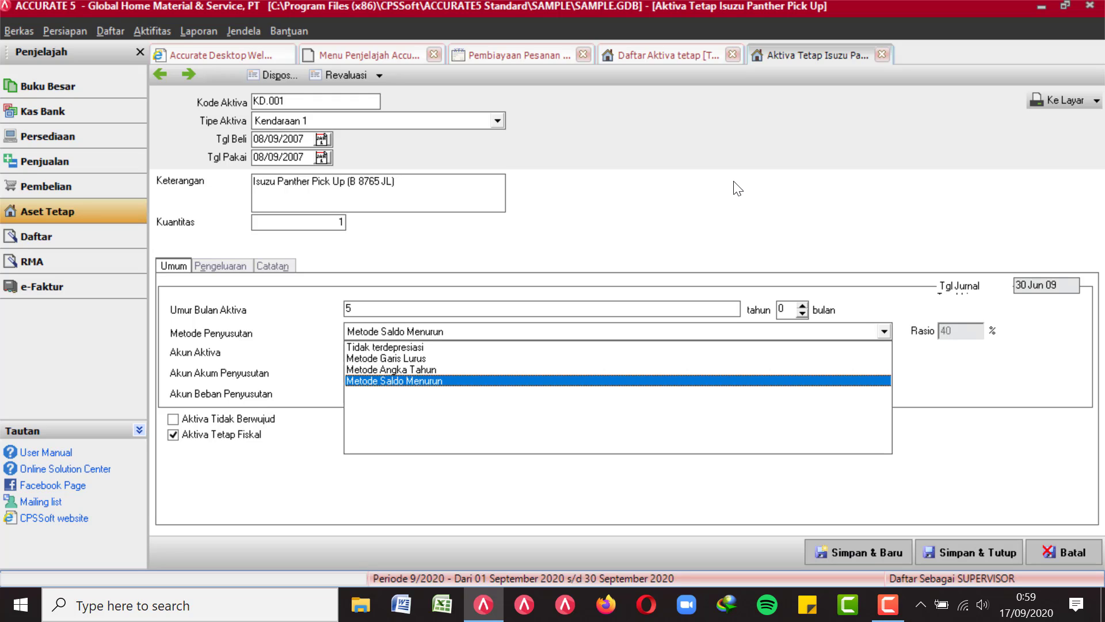
left_click(613, 179)
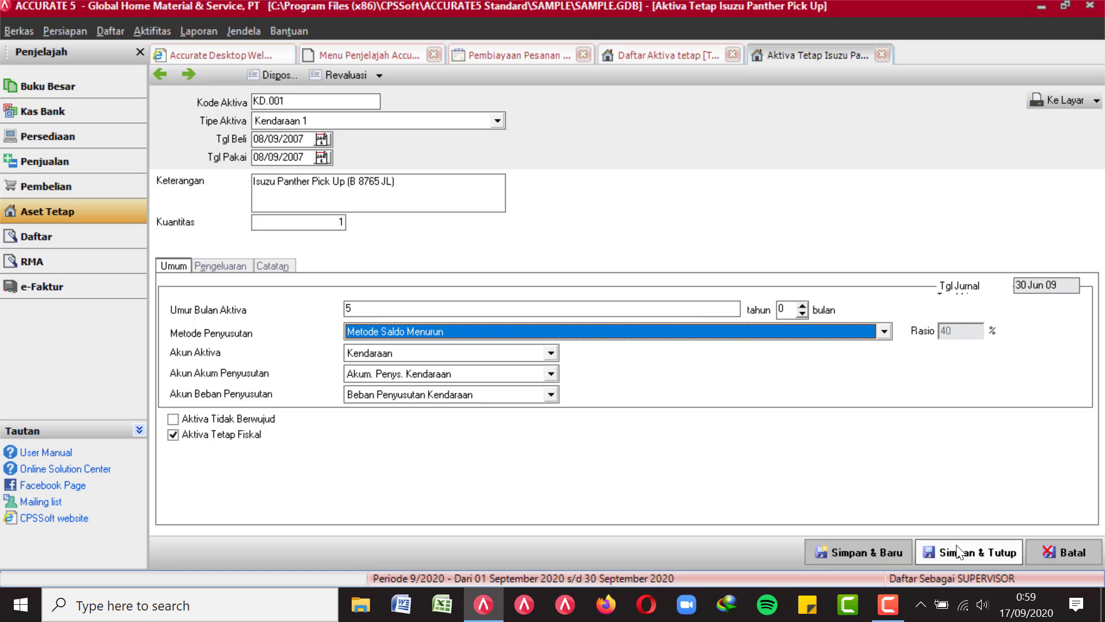
- Return to the Aset Tetap module and close the open asset record, the fixed asset list and Pembiayaan Pesanan
left_click(56, 87)
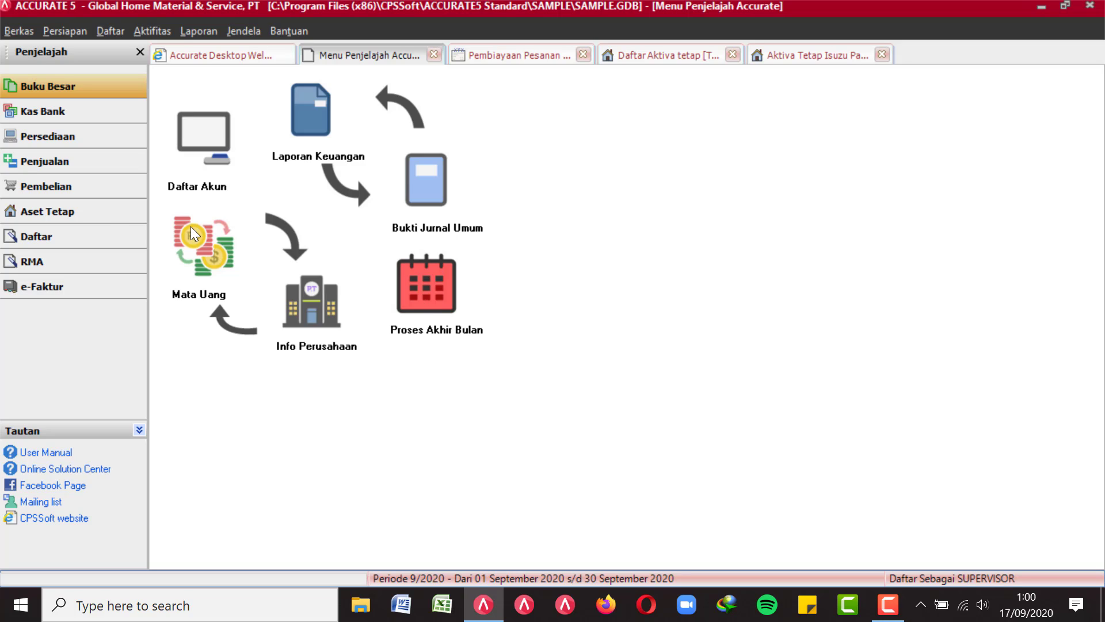
left_click(47, 211)
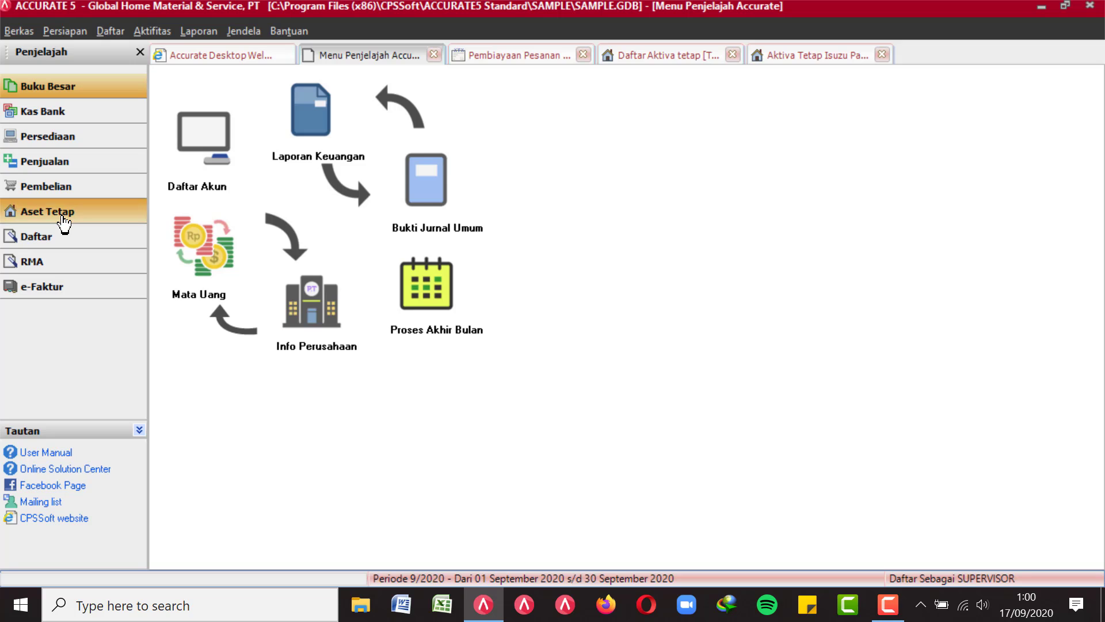
left_click(737, 50)
left_click(737, 50)
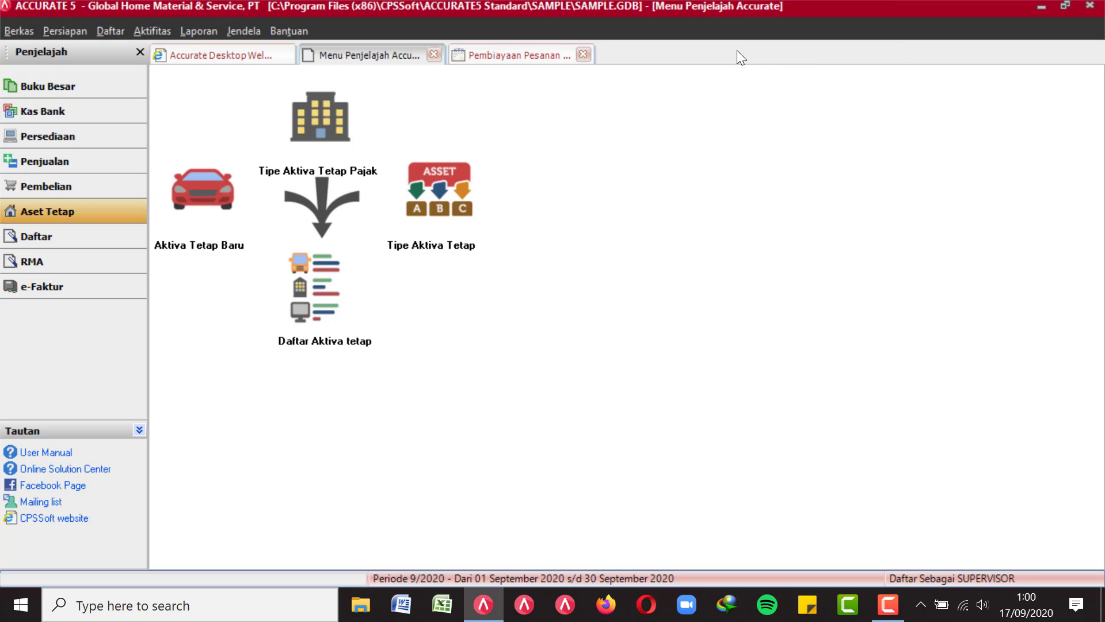
left_click(583, 55)
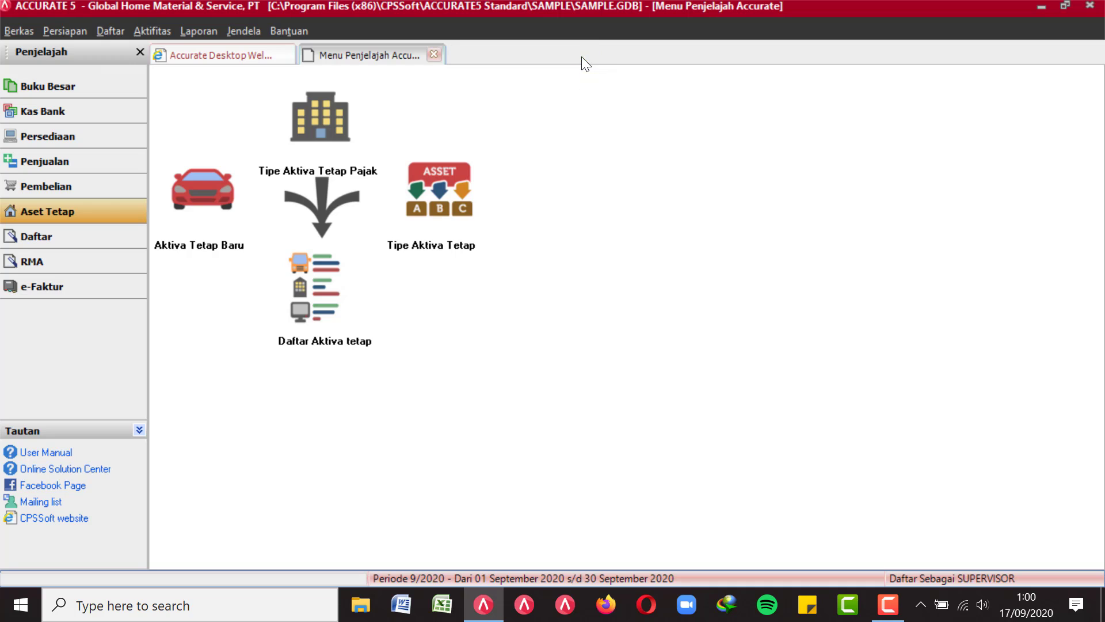
- Open the Pelanggan list in the Daftar module
left_click(86, 237)
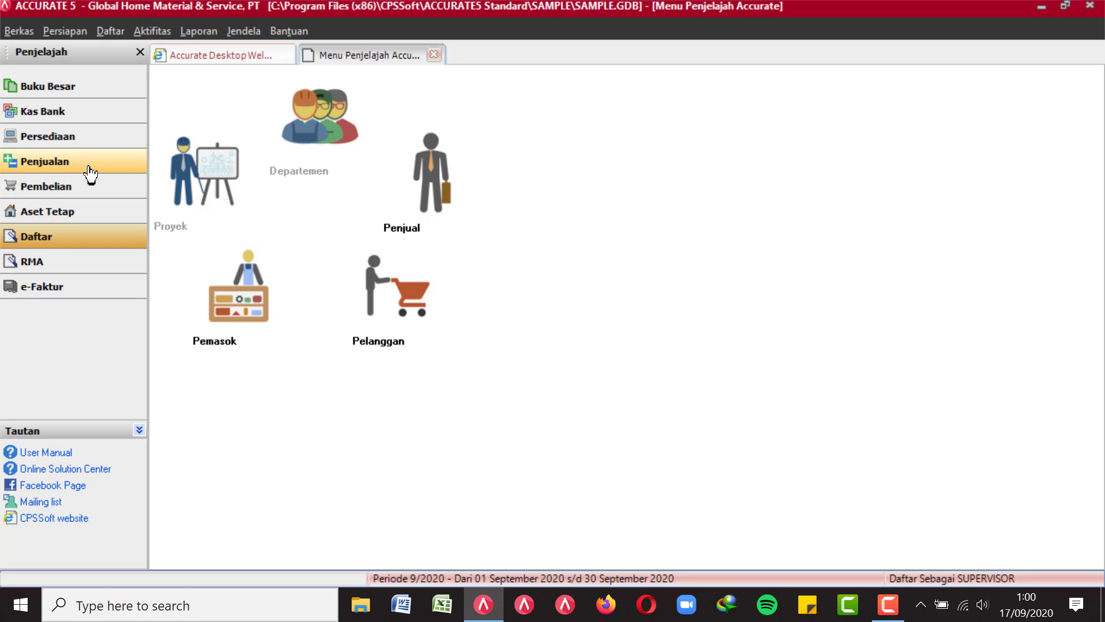
left_click(387, 314)
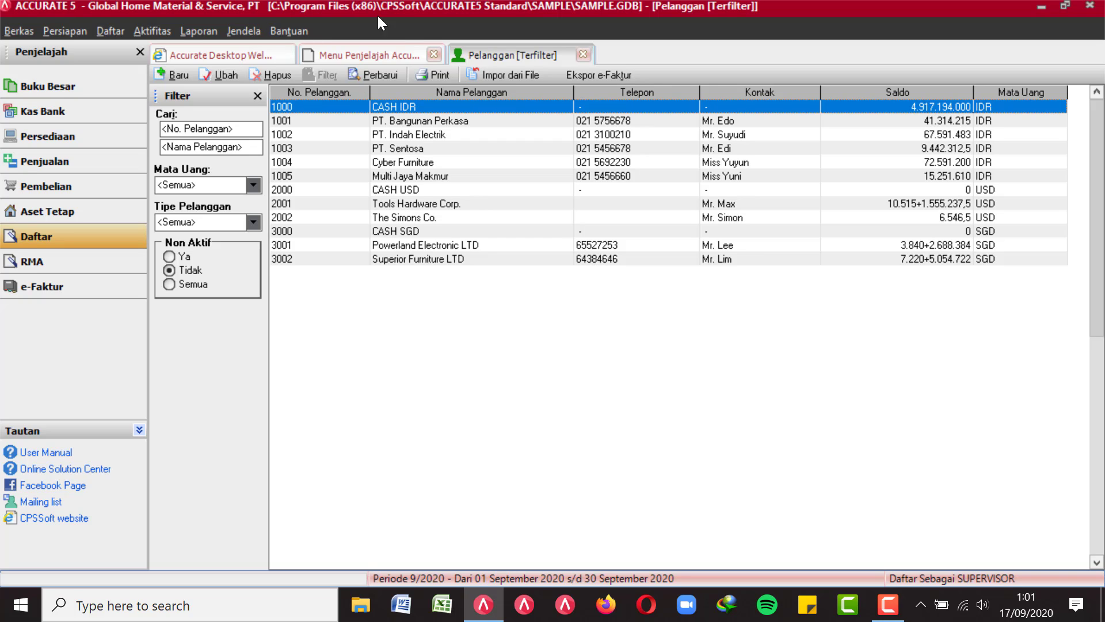
- Close the Pelanggan list, then open the Pemasok list in the Daftar module, look over the suppliers and close it
left_click(583, 54)
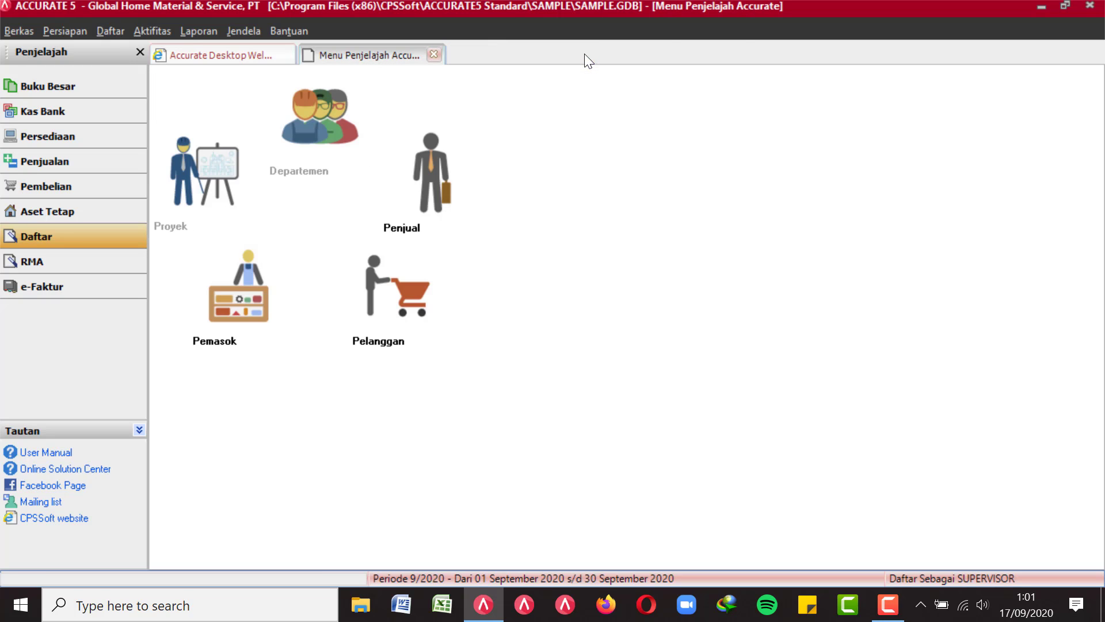
left_click(253, 295)
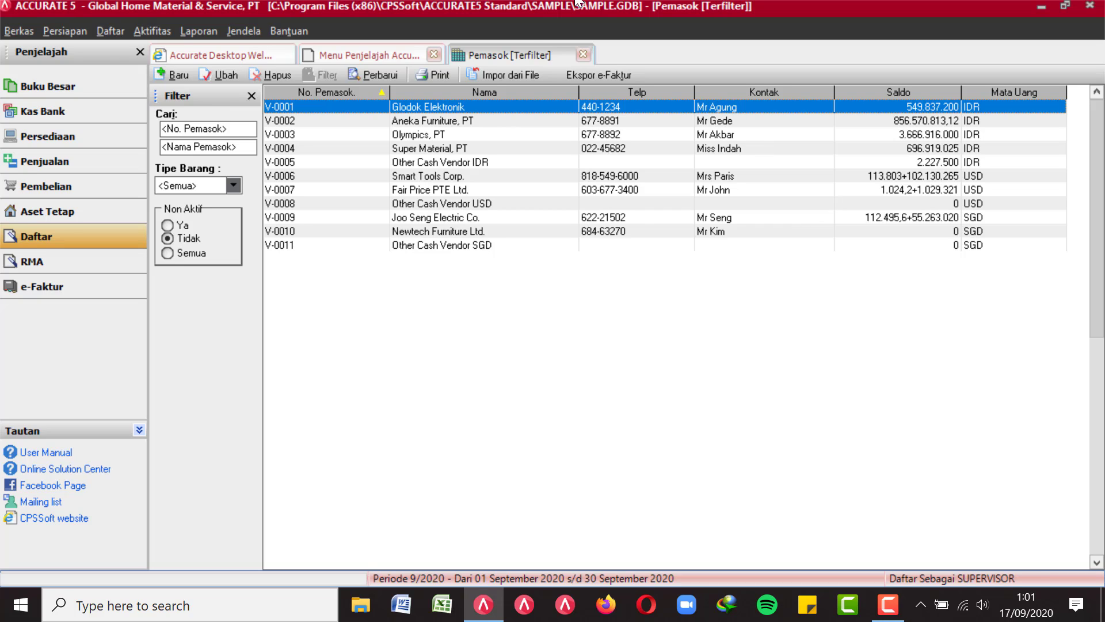
left_click(578, 54)
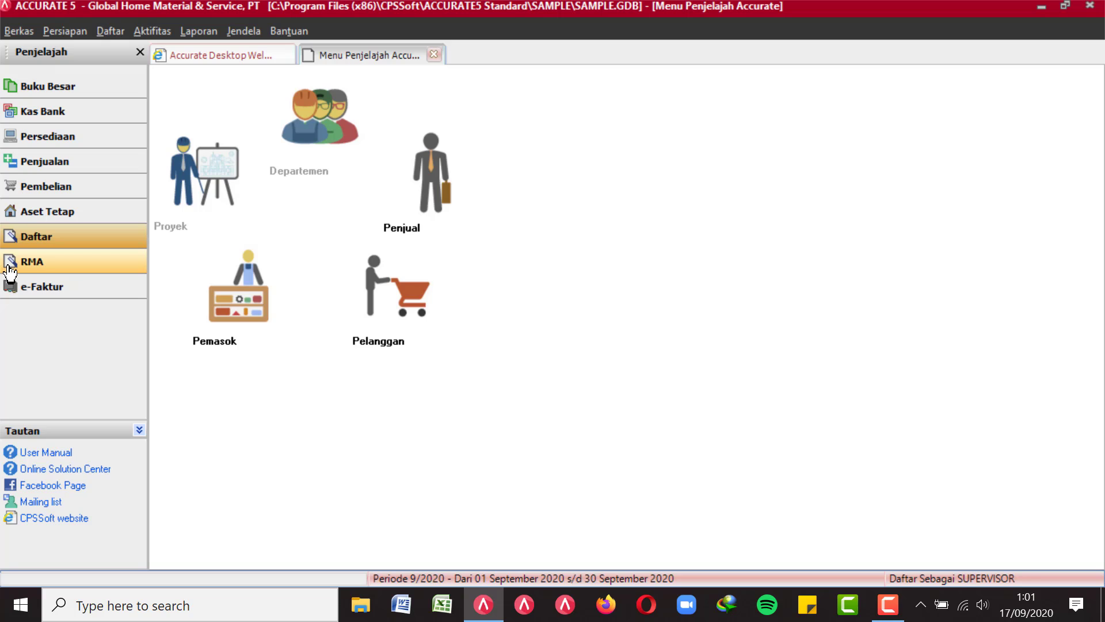
- View the RMA module's claim flow, and examine Pajak Keluaran and Pajak Masukan in the e-Faktur module's Spt Masa PPN, closing the form unsaved
left_click(28, 266)
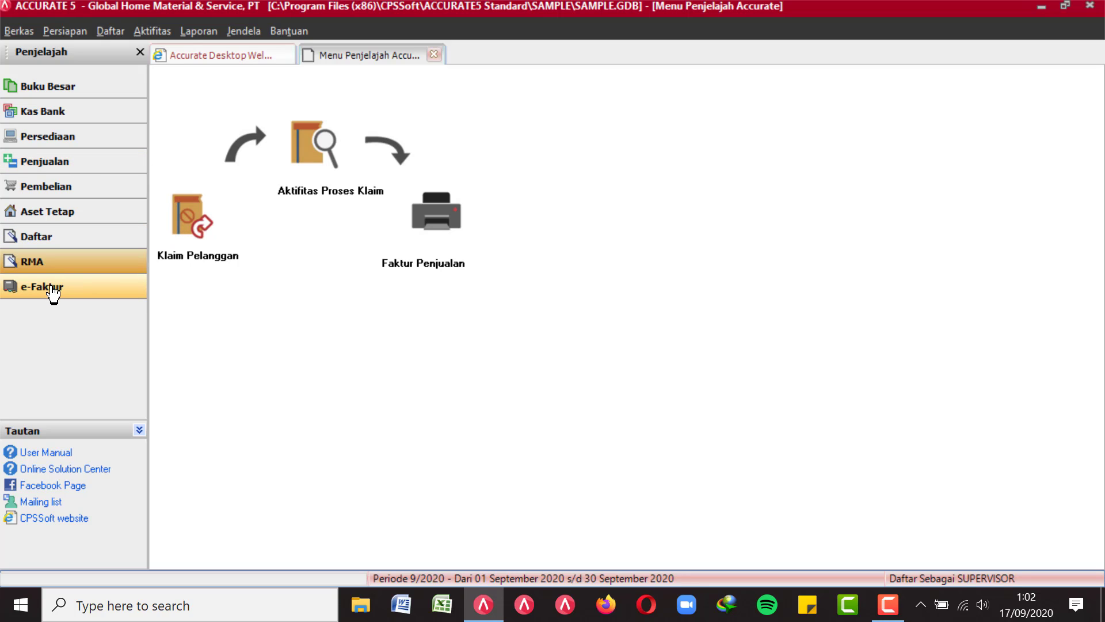
left_click(53, 293)
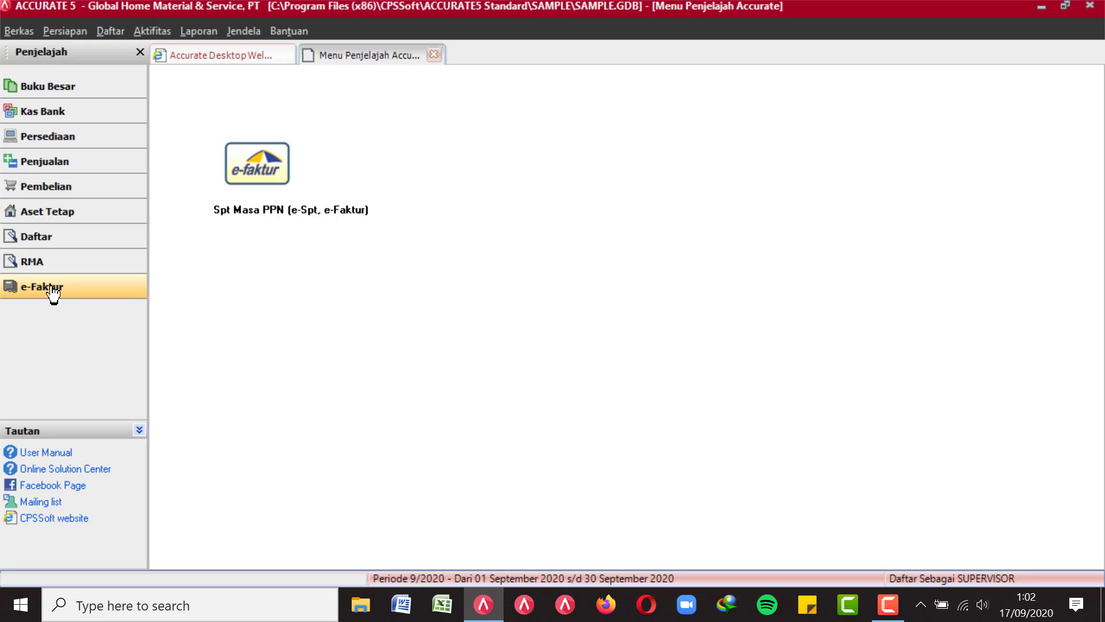
left_click(250, 169)
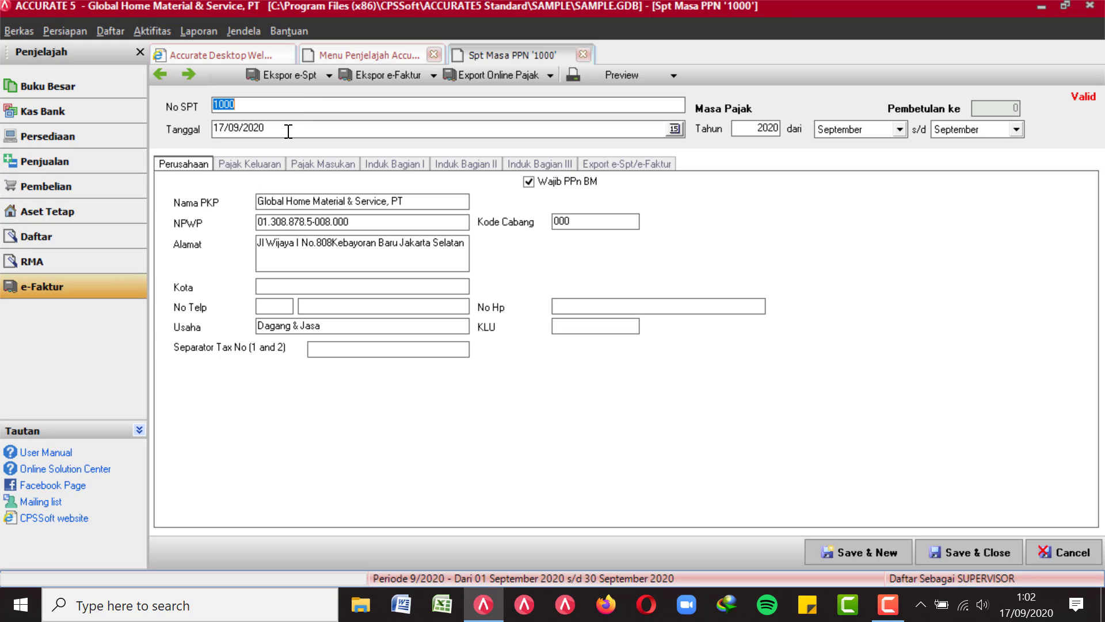
left_click(262, 168)
left_click(314, 164)
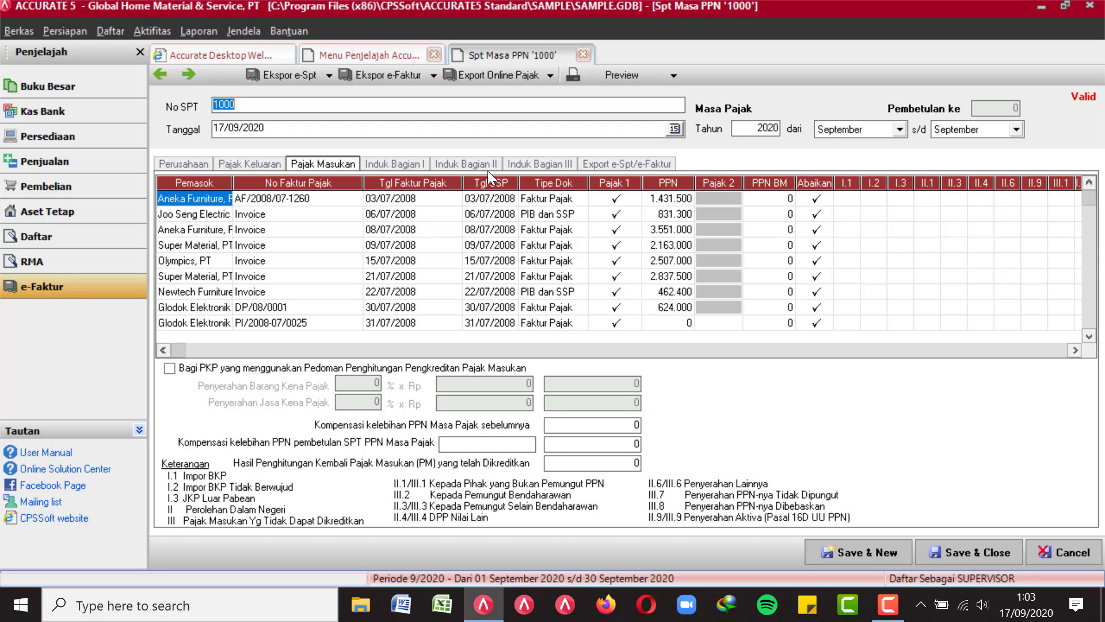
left_click(583, 55)
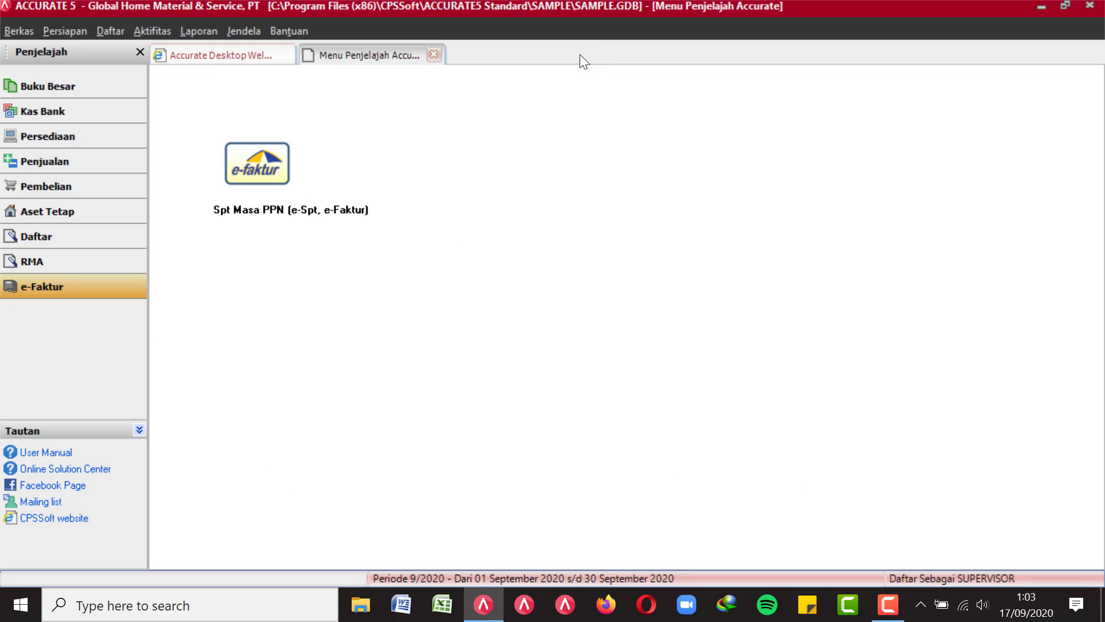